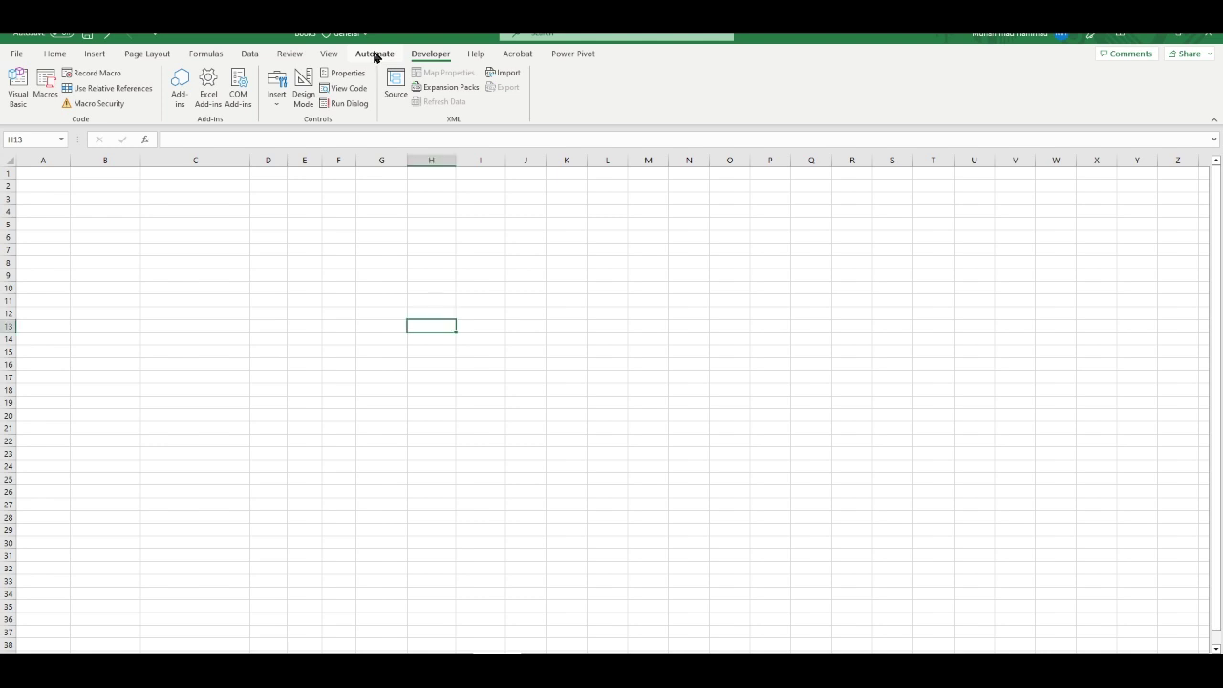
Enable the Developer tab through the ribbon customisation options
right_click(374, 57)
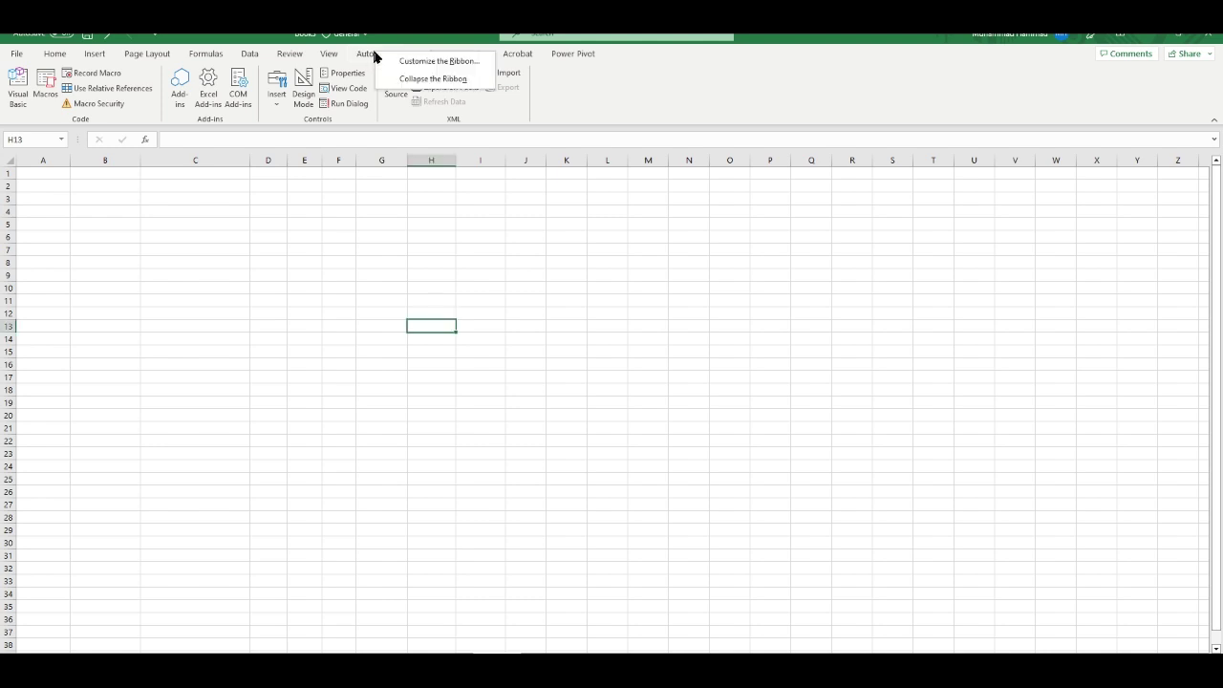
left_click(423, 61)
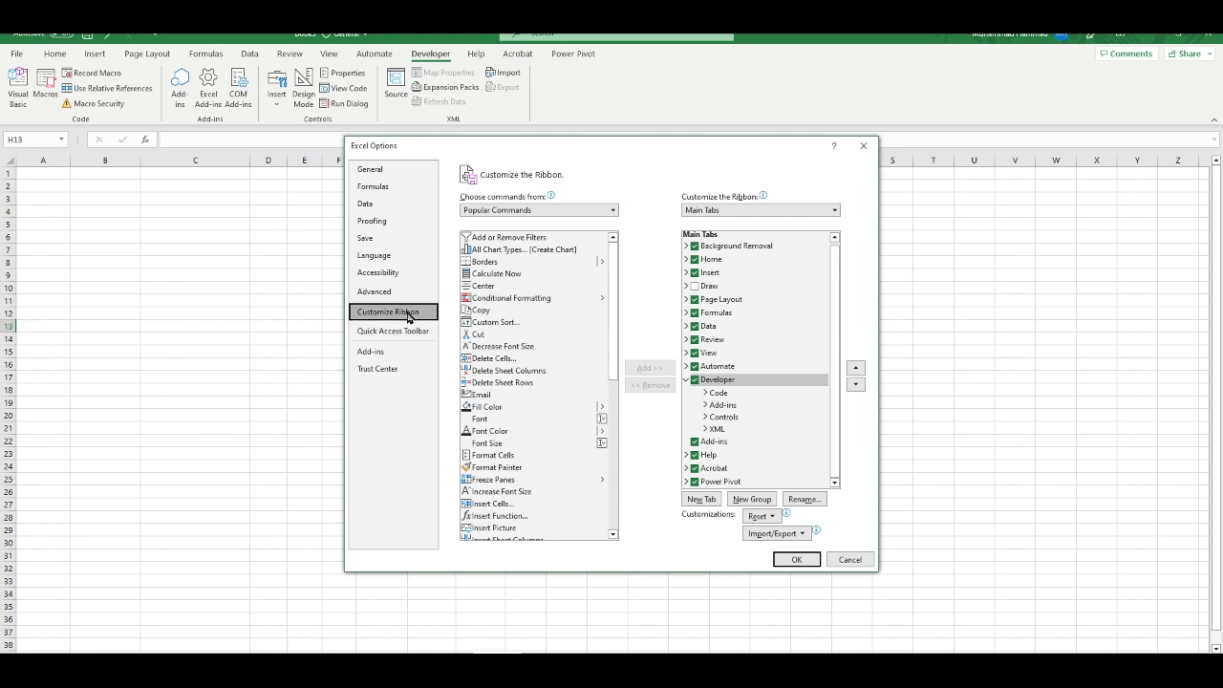
left_click(698, 382)
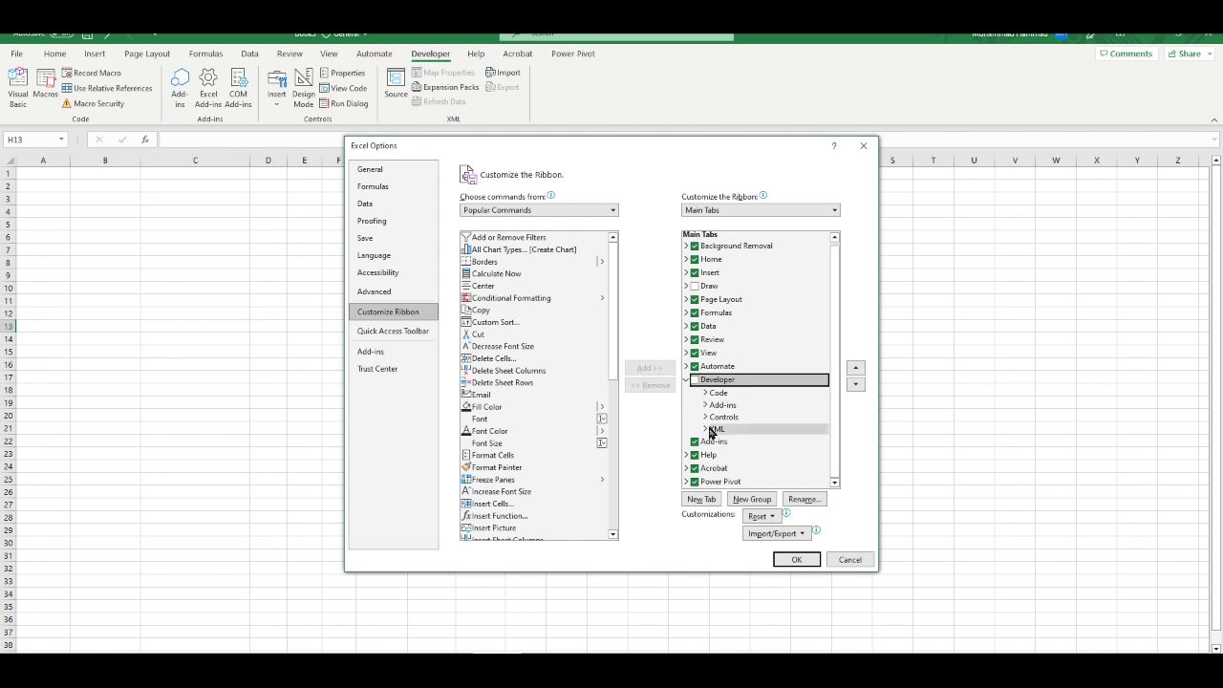
left_click(779, 560)
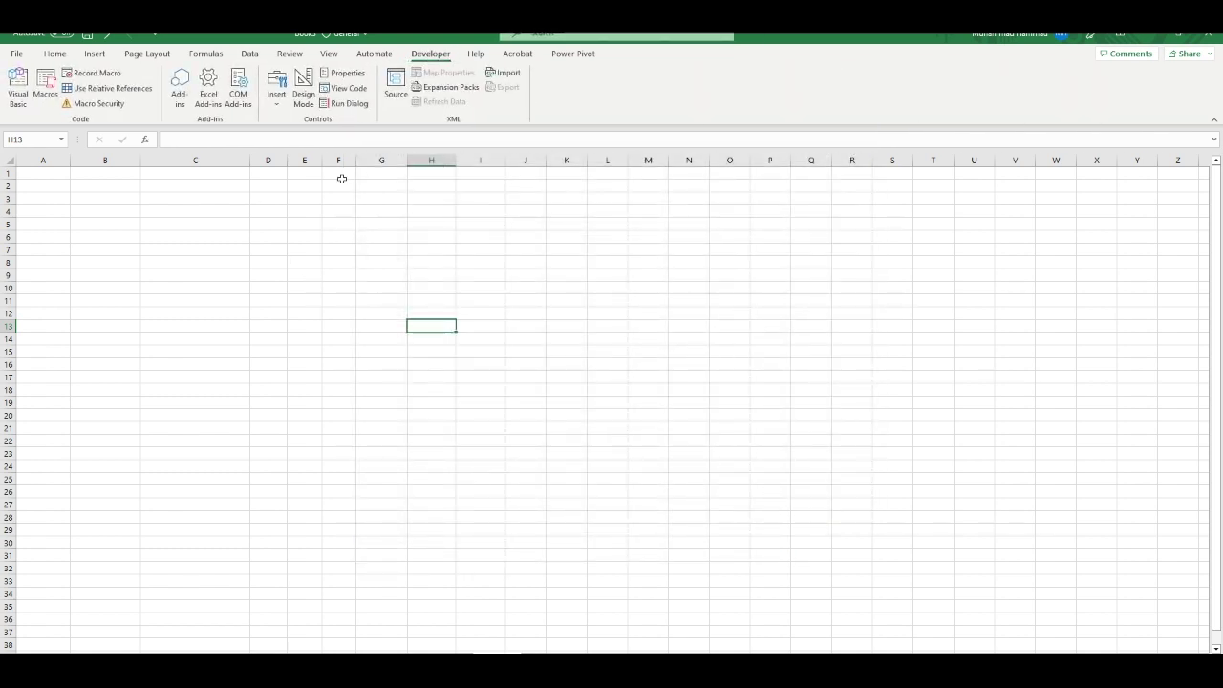
Open the Visual Basic editor and insert a new UserForm into Book3
left_click(17, 87)
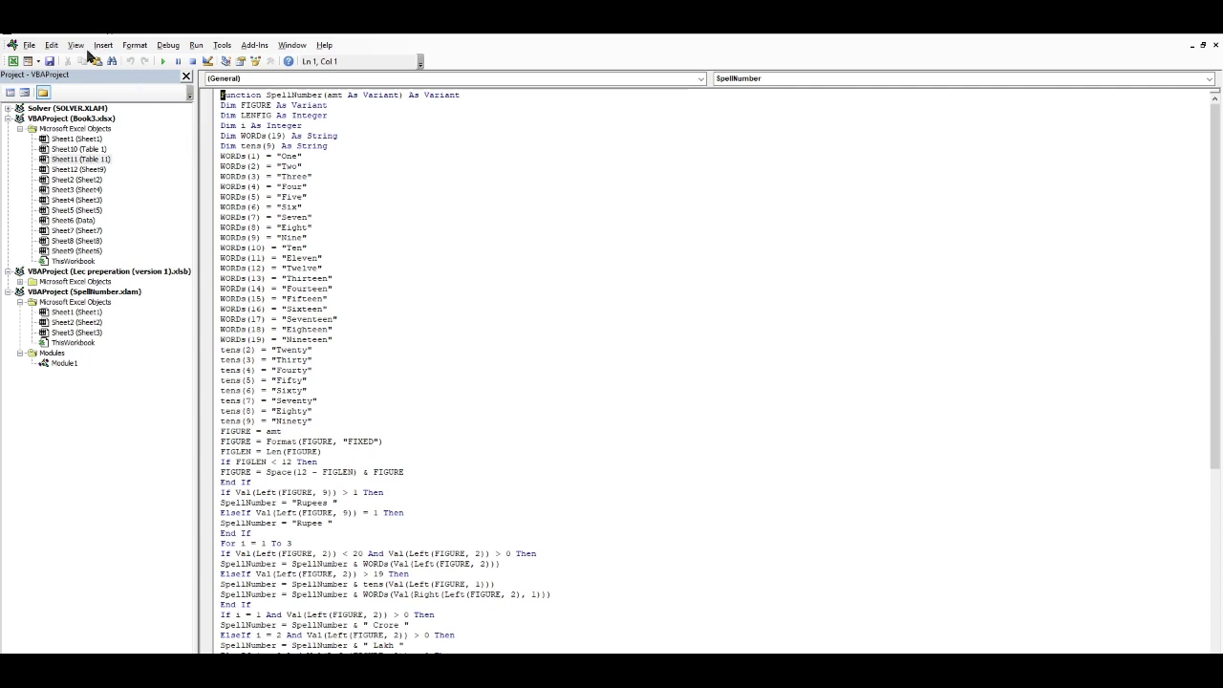
left_click(102, 46)
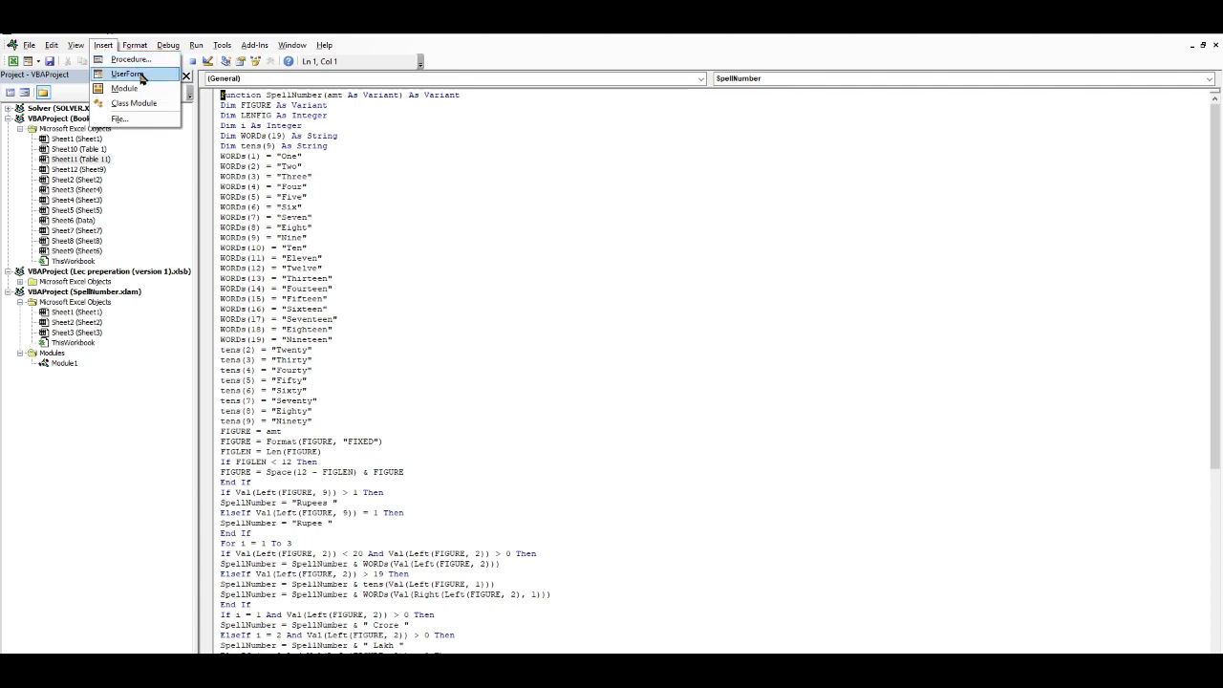
left_click(141, 77)
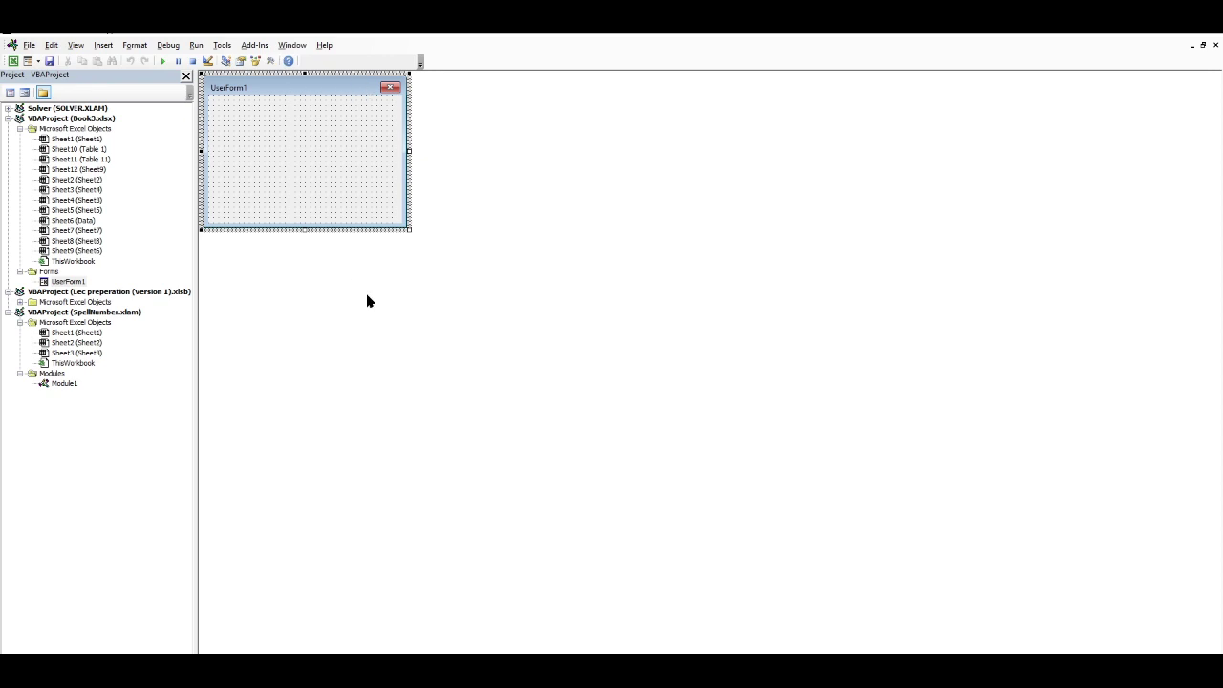
Show the Toolbox of form controls and position it beside UserForm1
left_click(84, 49)
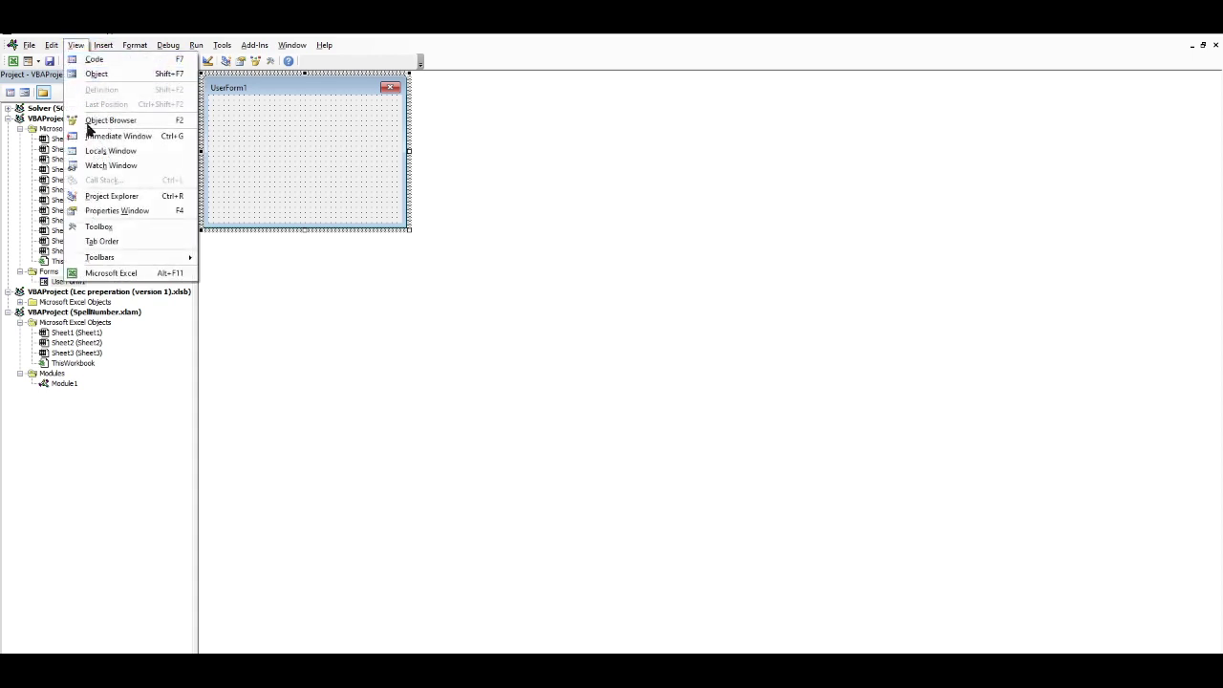
left_click(105, 227)
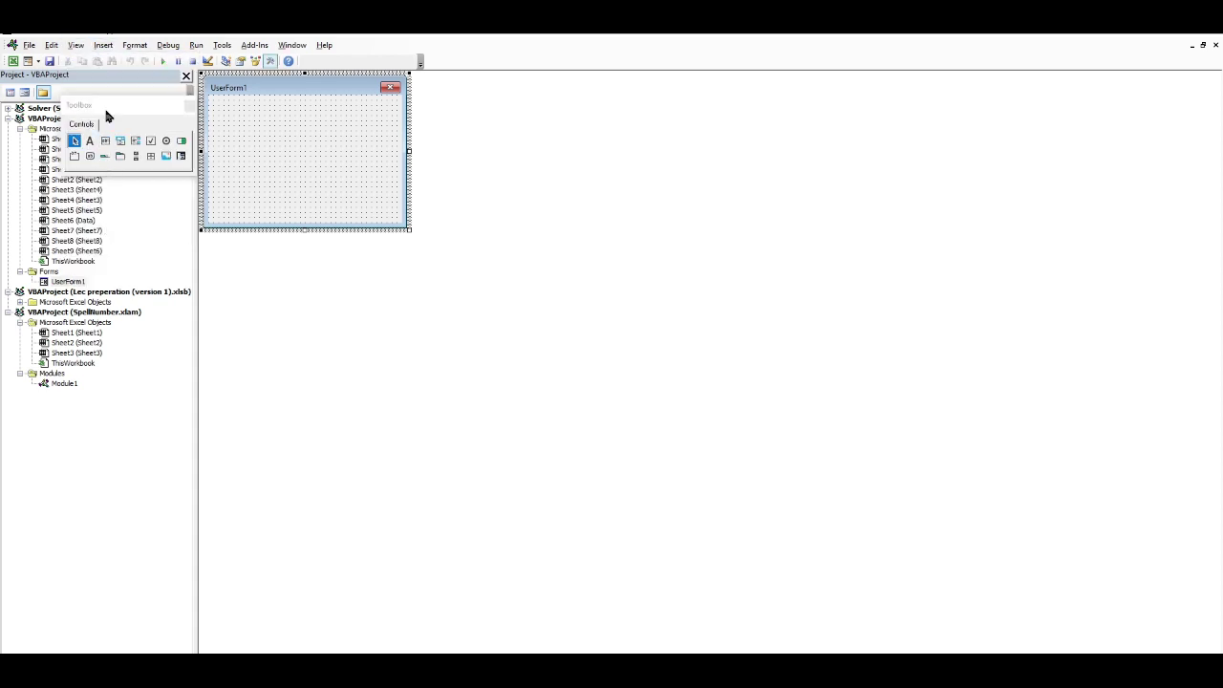
left_click_drag(109, 107, 347, 296)
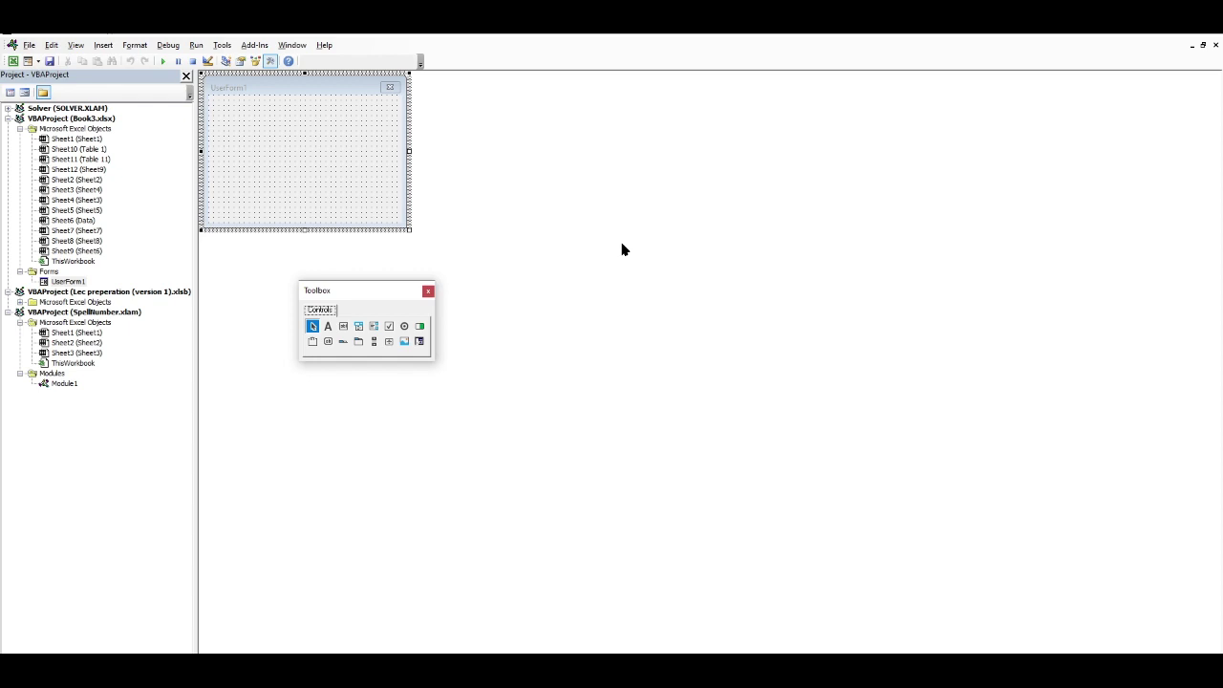
left_click(279, 96)
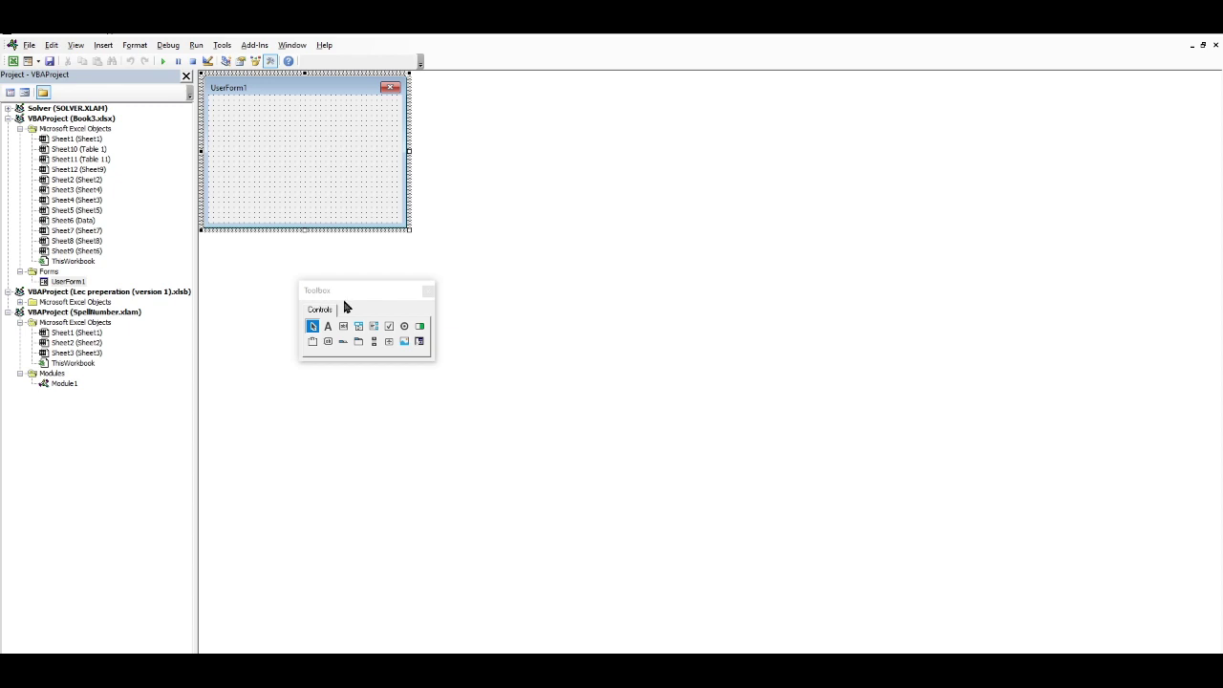
left_click_drag(342, 297, 346, 285)
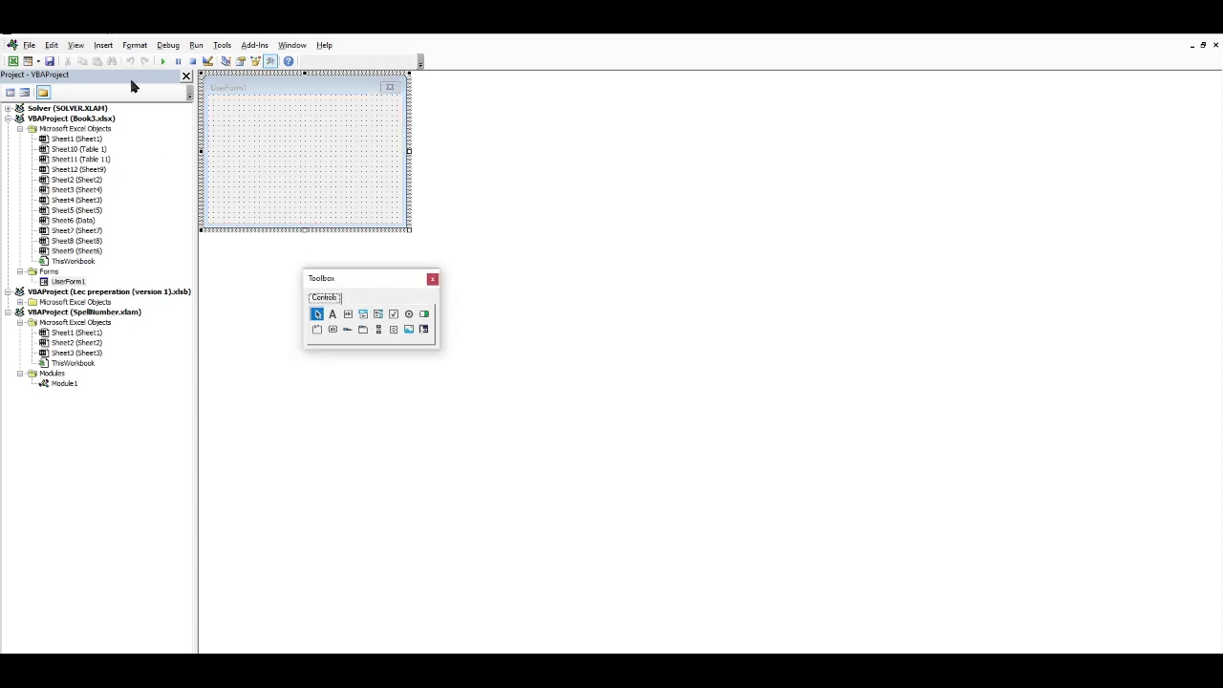
Hide the Toolbox and bring it back so it is ready to use
left_click(75, 45)
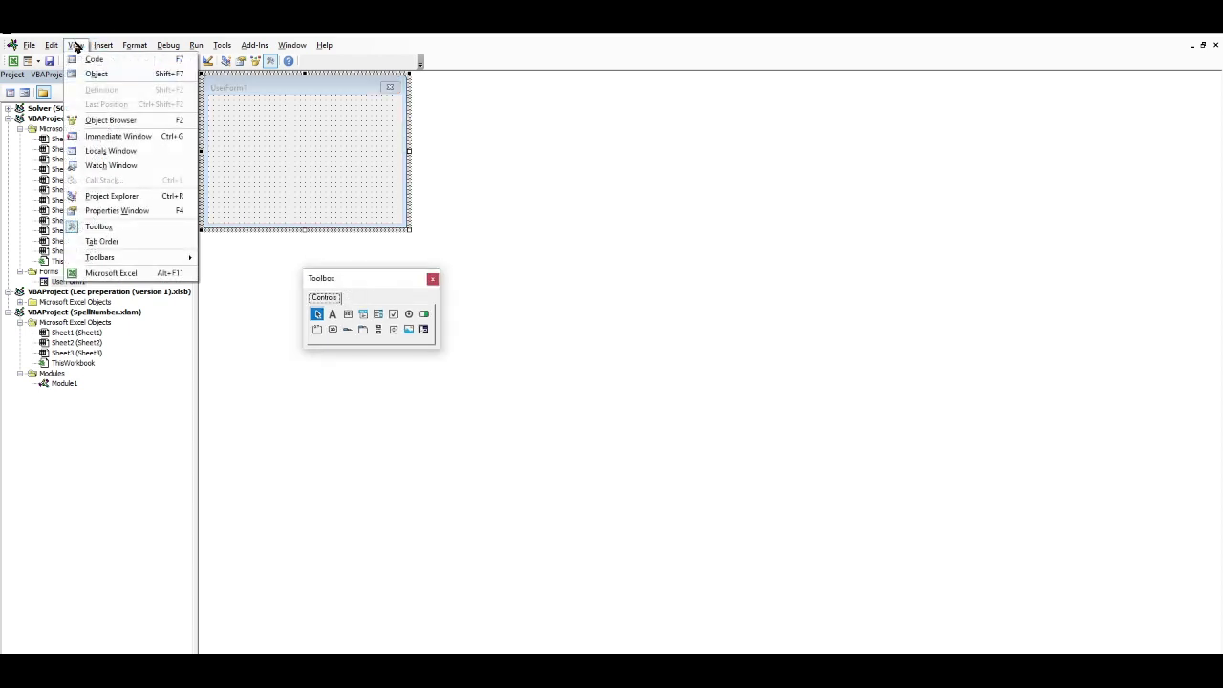
left_click(121, 230)
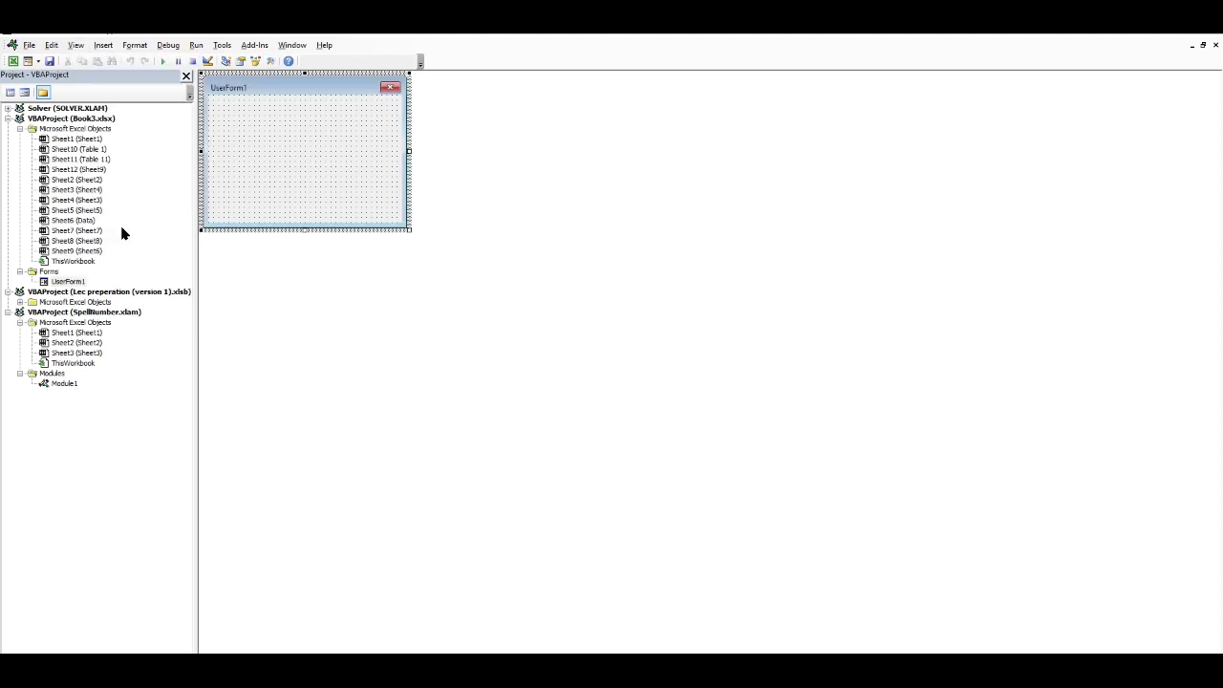
left_click(75, 46)
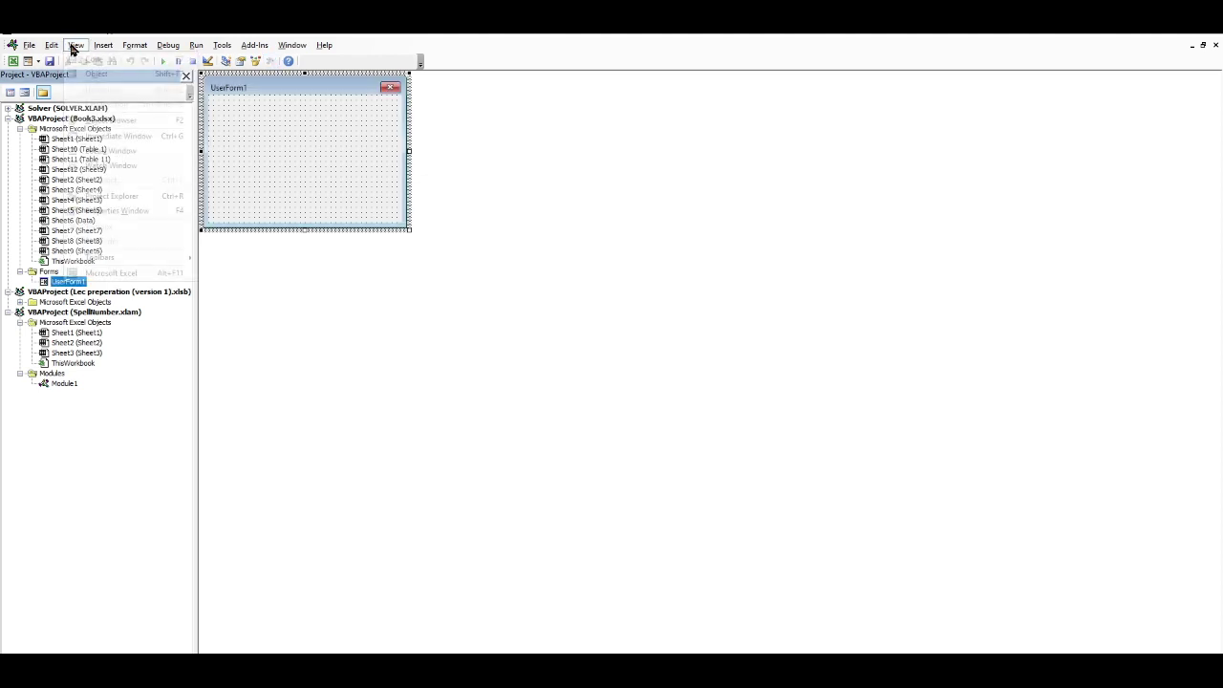
left_click(106, 226)
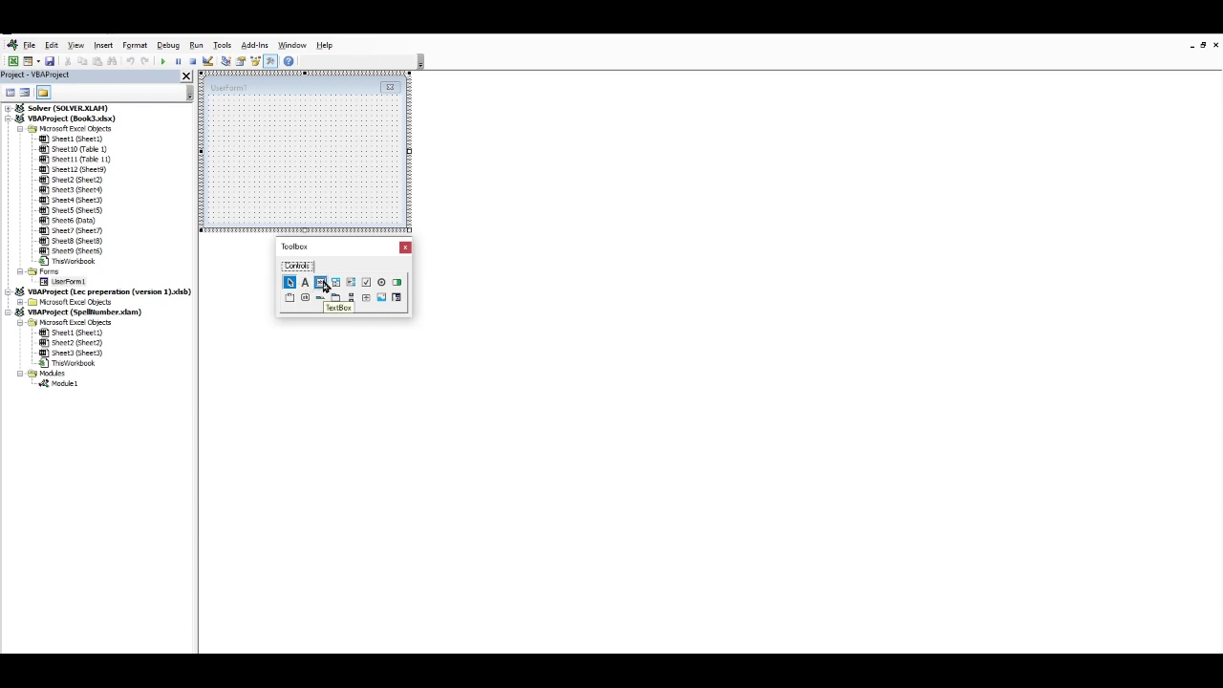
Draw two text boxes, one above the other, on the right side of UserForm1
left_click(323, 287)
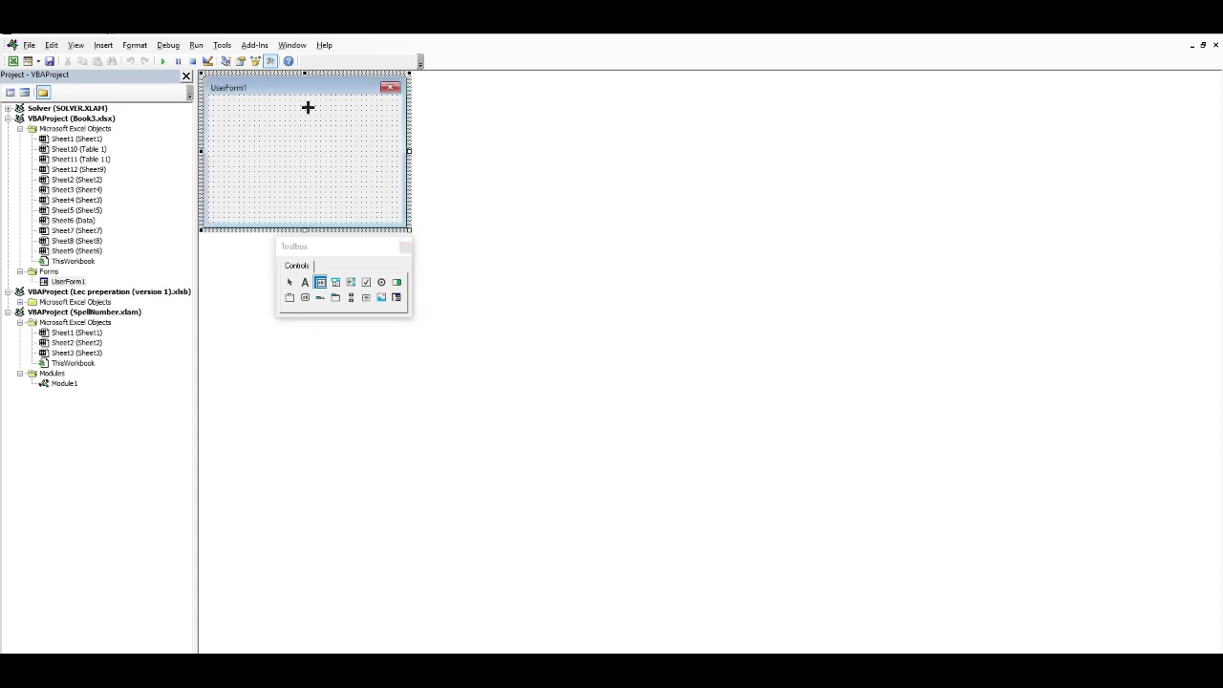
left_click_drag(307, 107, 394, 134)
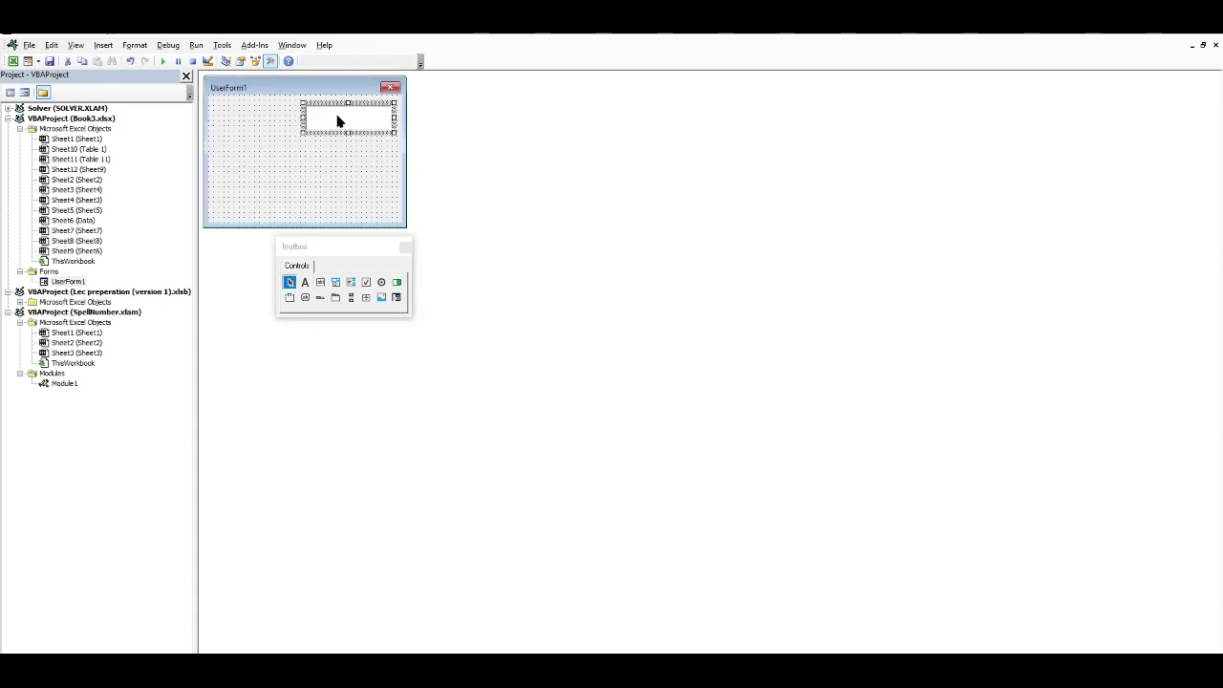
left_click(320, 282)
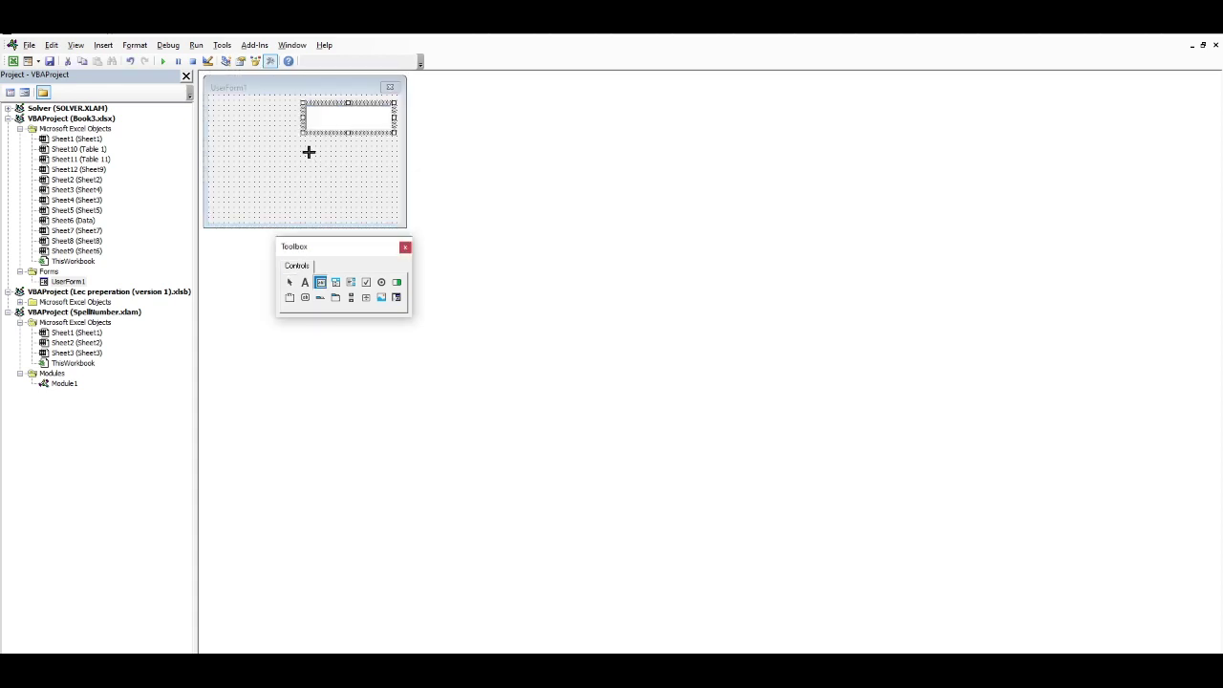
left_click_drag(308, 152, 374, 169)
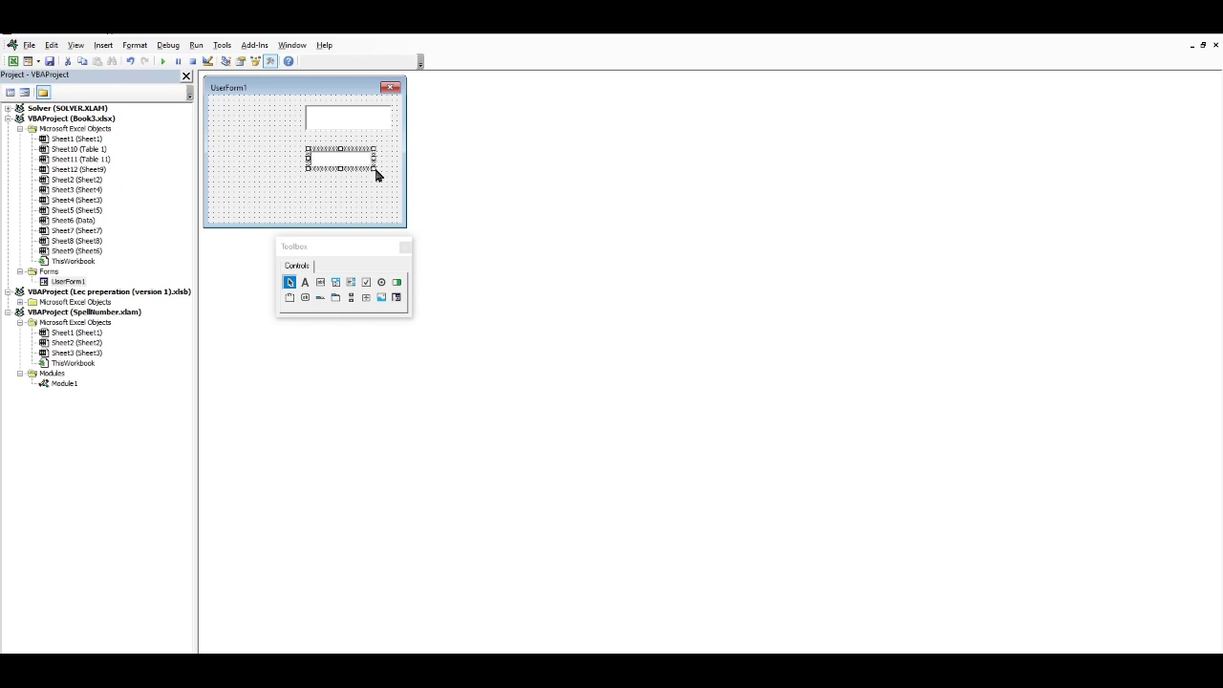
Resize and align the lower text box to match the upper one's width and height
left_click_drag(375, 170, 396, 175)
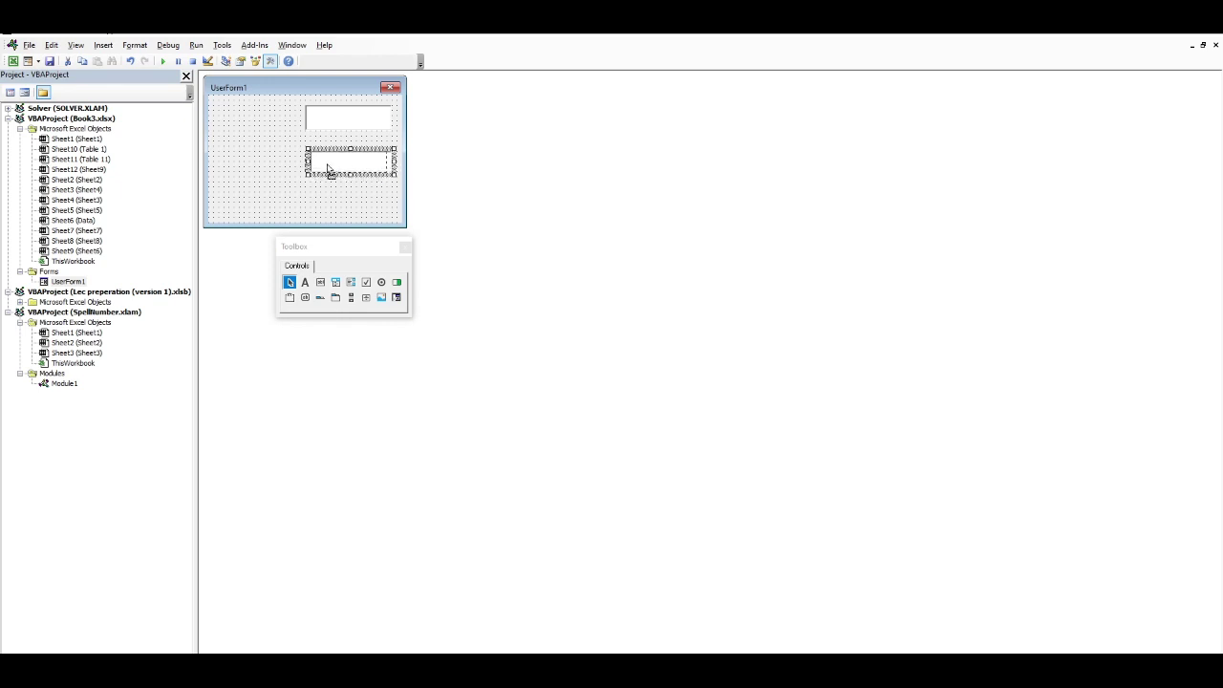
left_click_drag(327, 170, 322, 170)
left_click_drag(393, 175, 400, 175)
left_click(353, 126)
left_click(356, 163)
left_click_drag(348, 174, 348, 181)
left_click(353, 220)
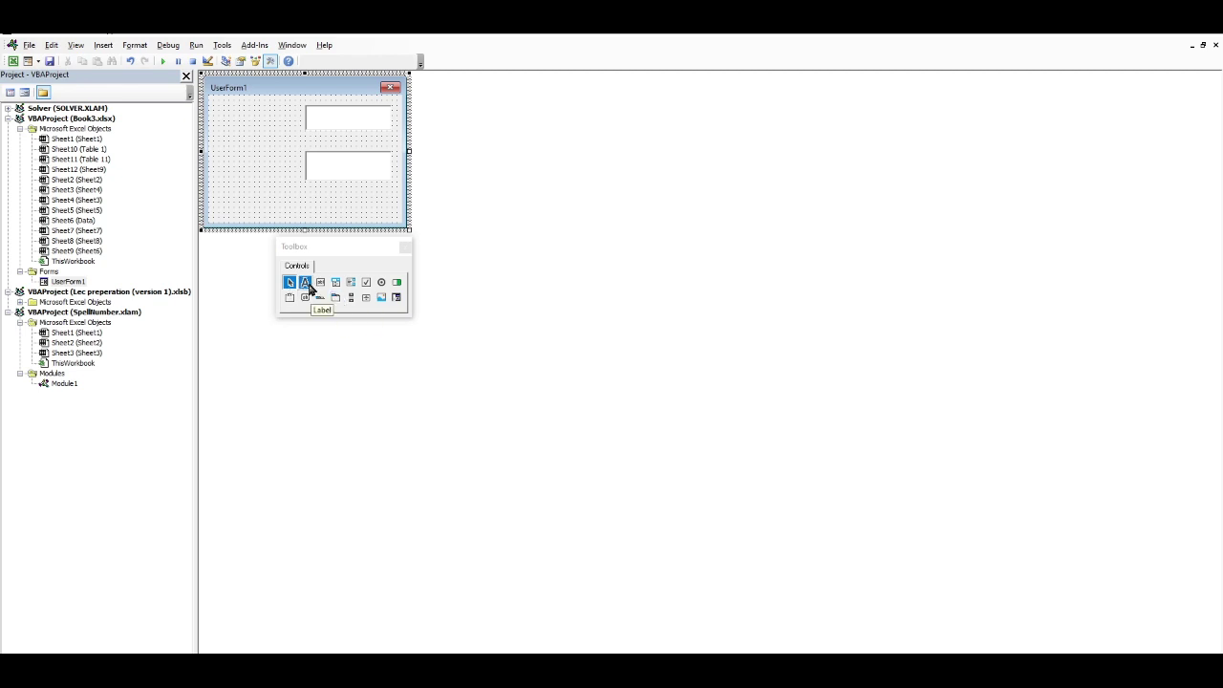
Draw a label left of the upper text box and caption it 'User Name'
left_click(306, 284)
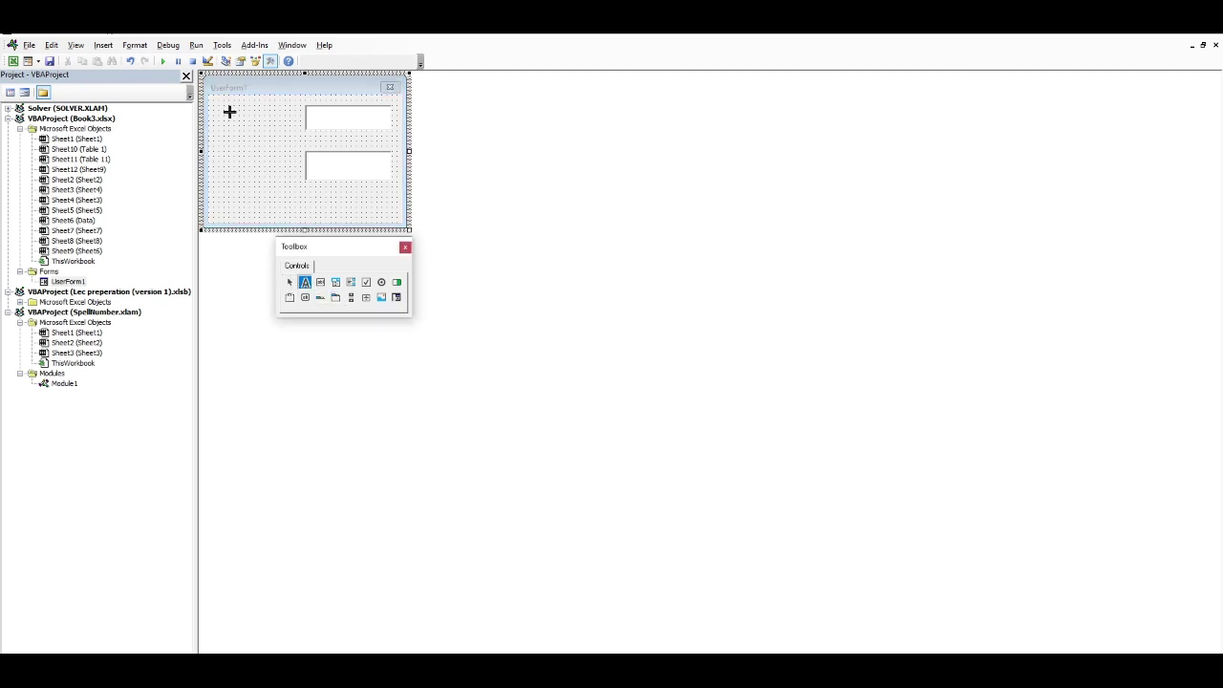
left_click_drag(229, 112, 288, 133)
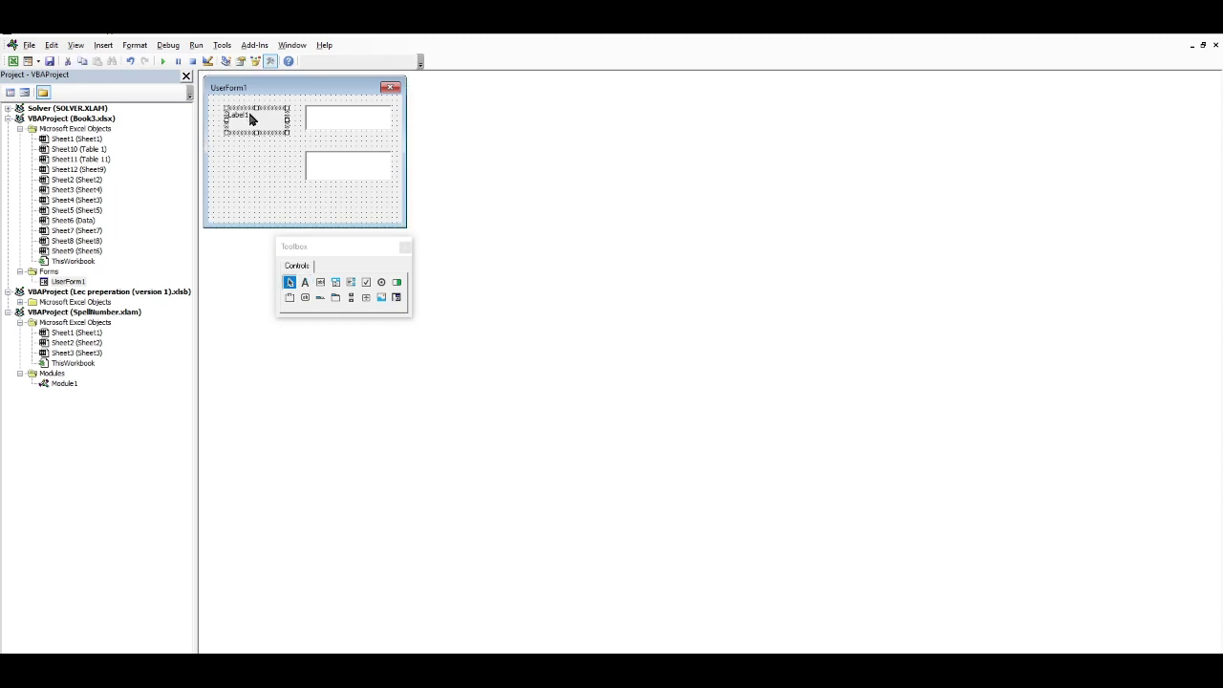
left_click(252, 119)
type("Us")
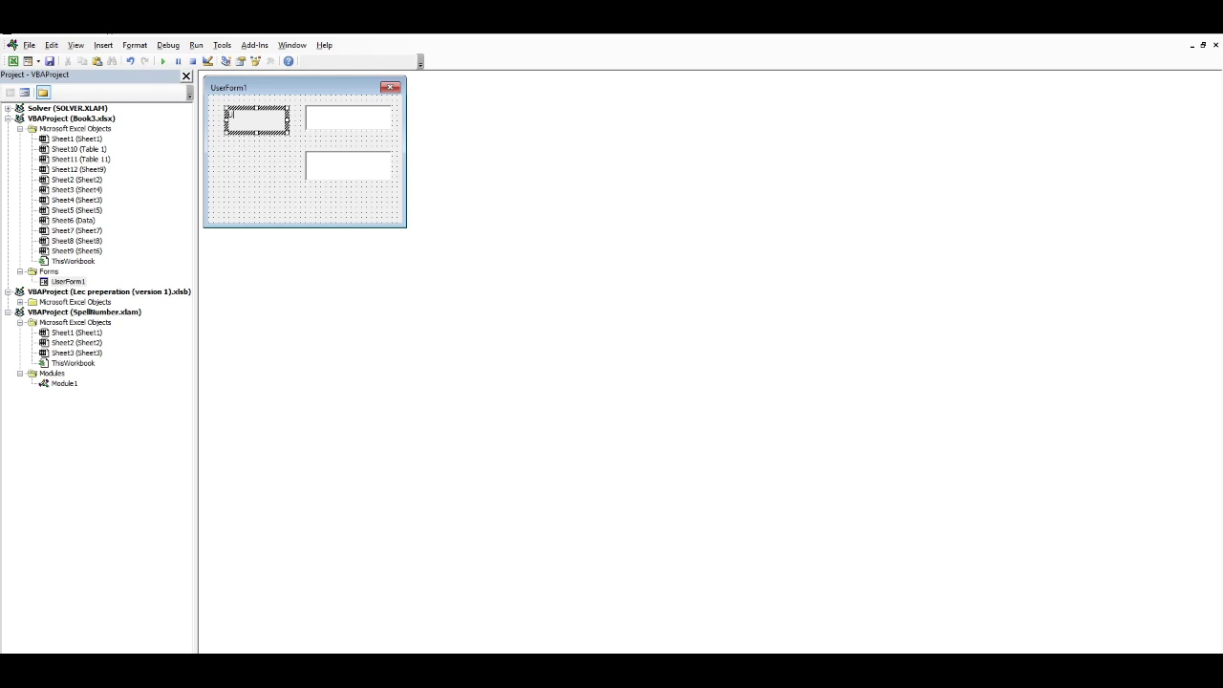
type("er Na")
type("me")
double_click(253, 114)
left_click_drag(253, 114, 231, 117)
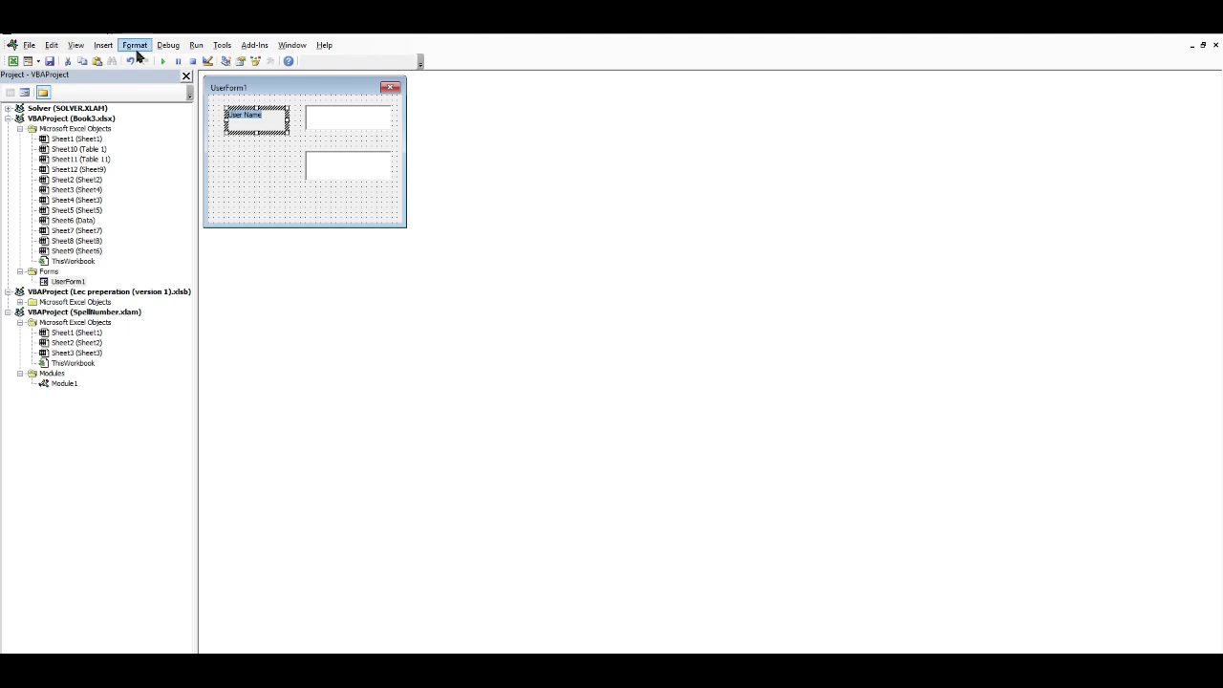
left_click(75, 45)
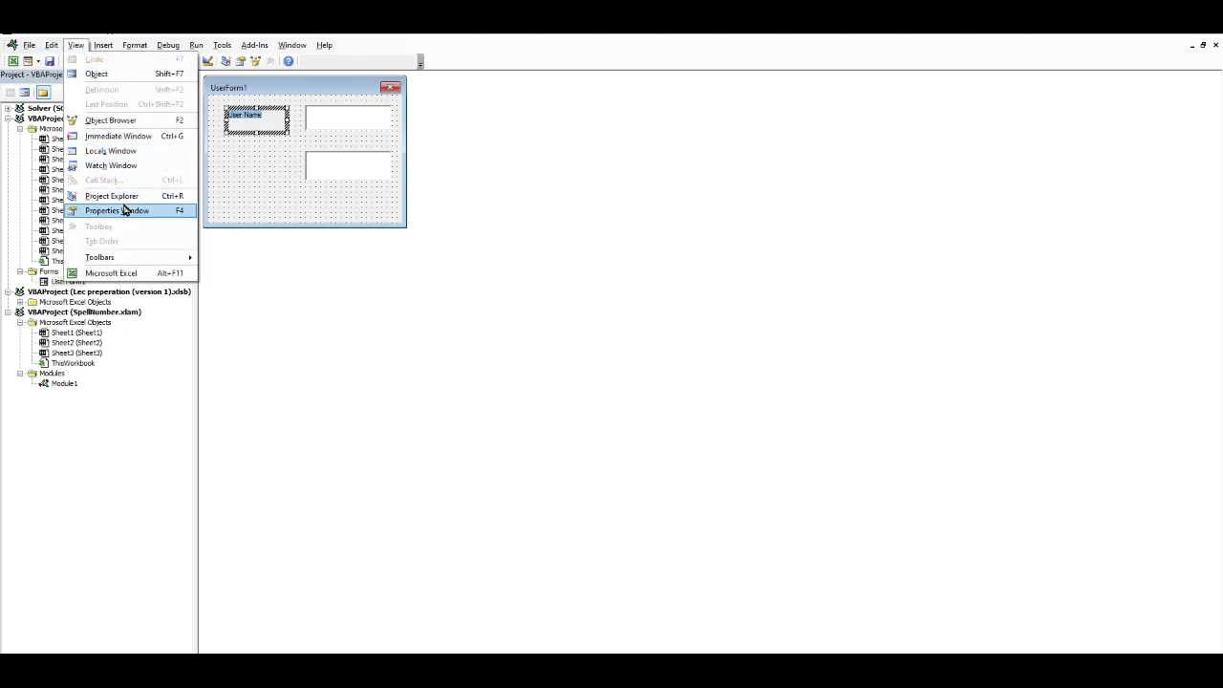
Make the User Name label's font bold at 16 point
left_click(126, 210)
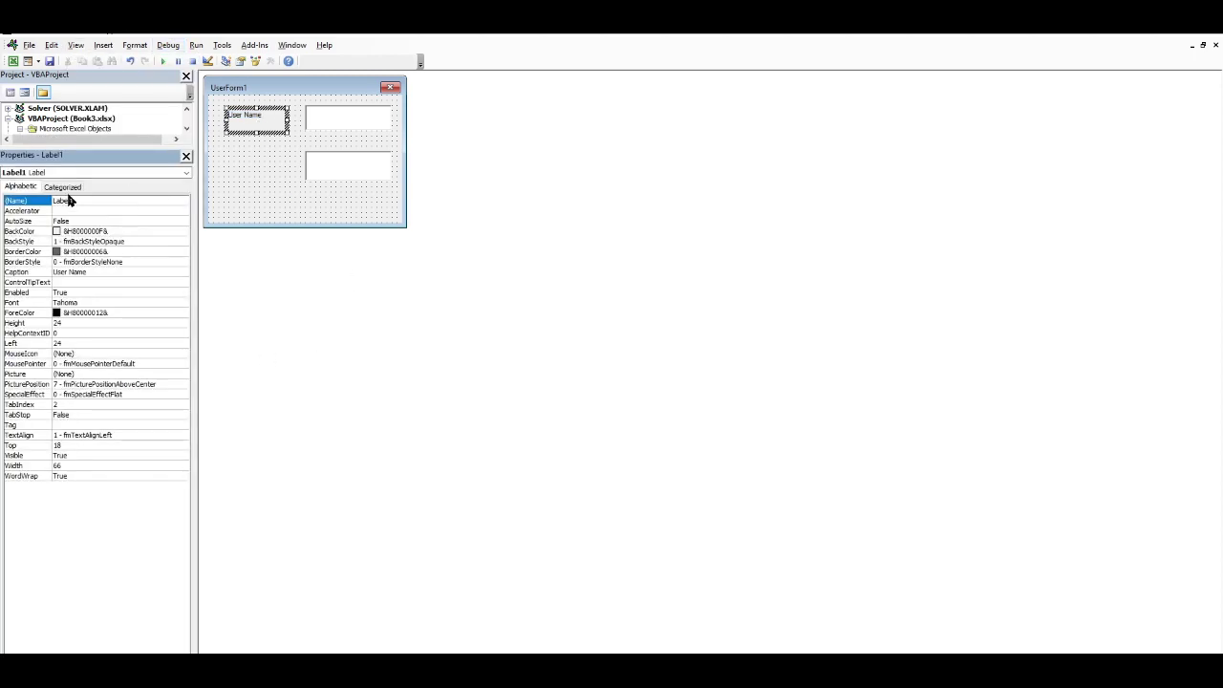
left_click(271, 118)
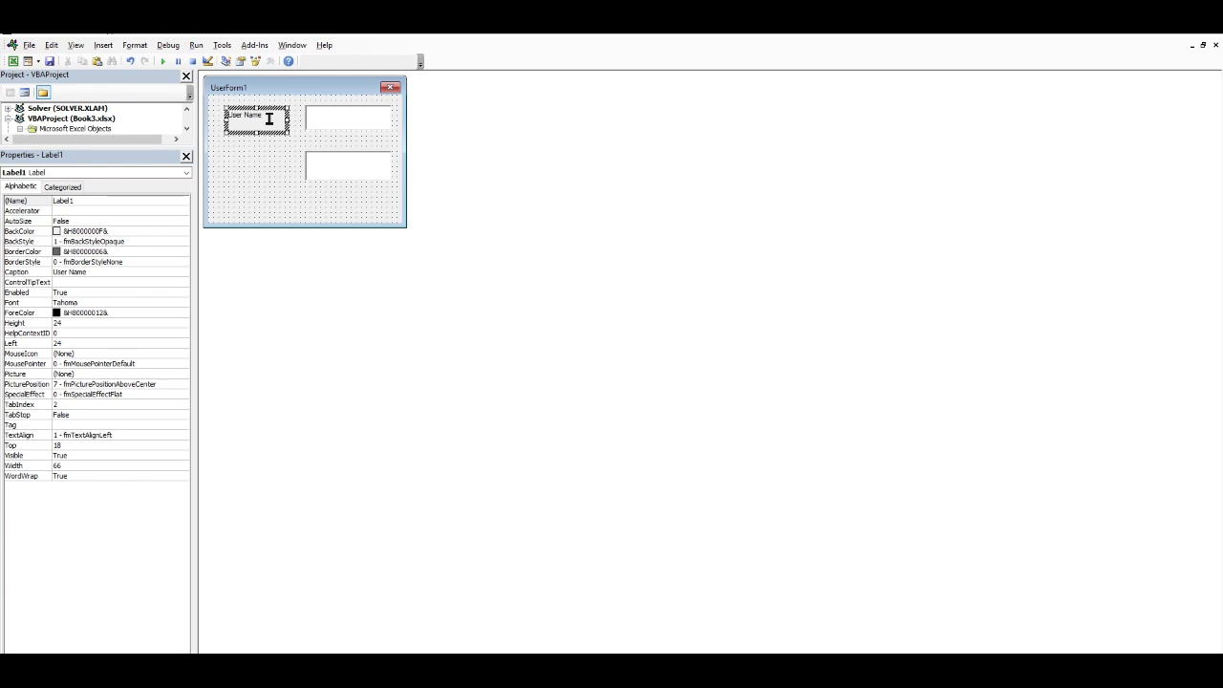
left_click_drag(267, 117, 229, 118)
left_click(27, 303)
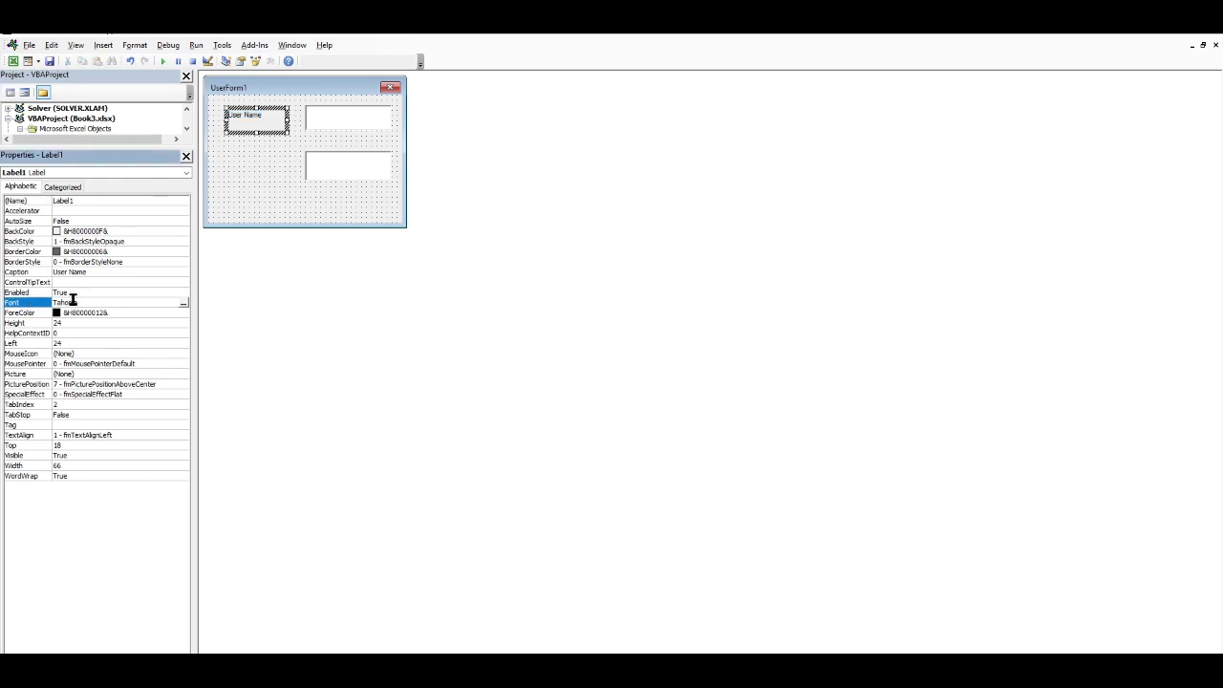
left_click(185, 304)
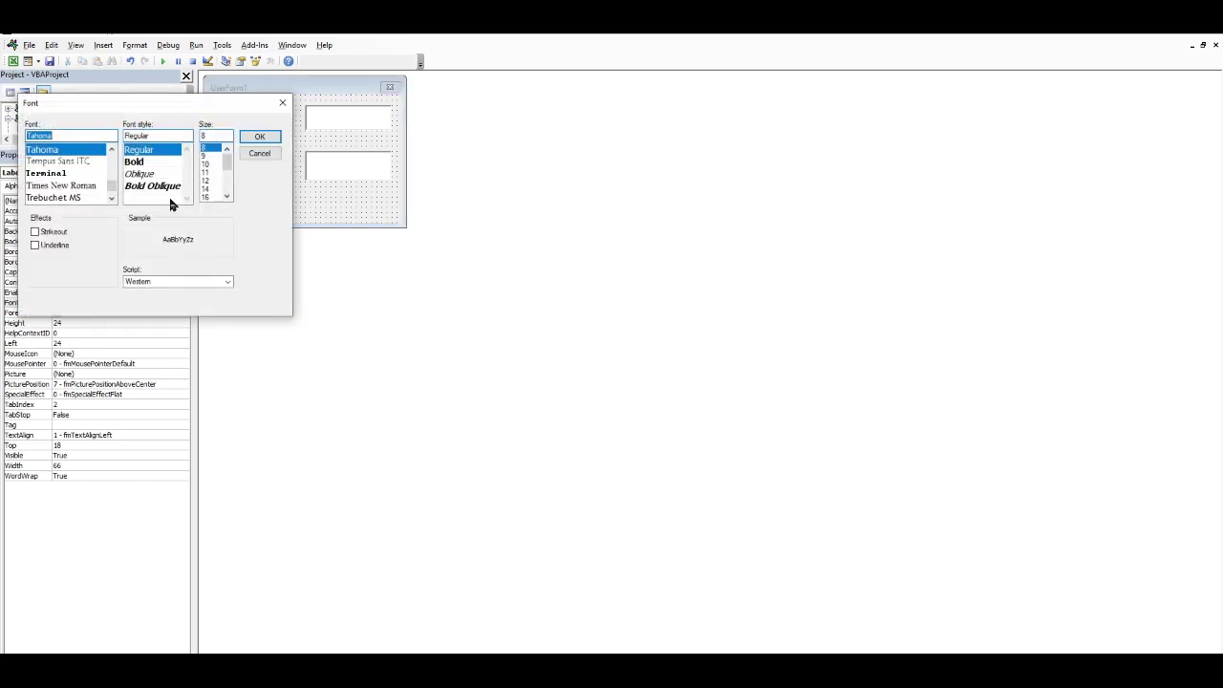
left_click(134, 162)
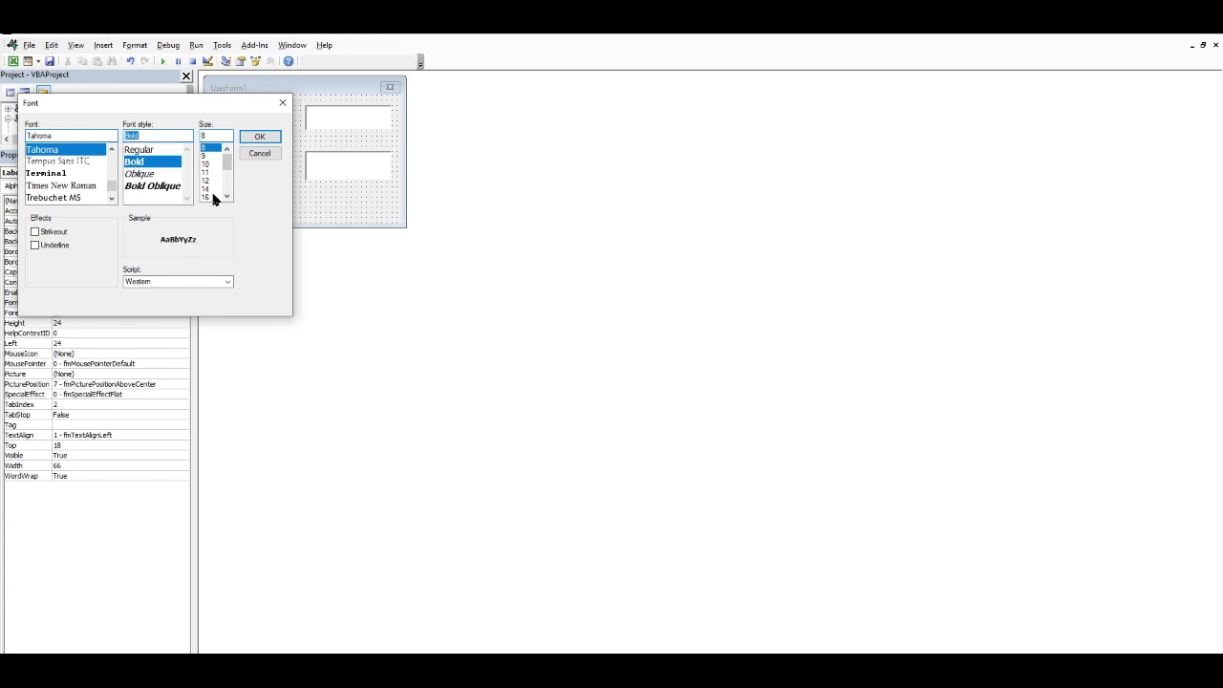
left_click(207, 197)
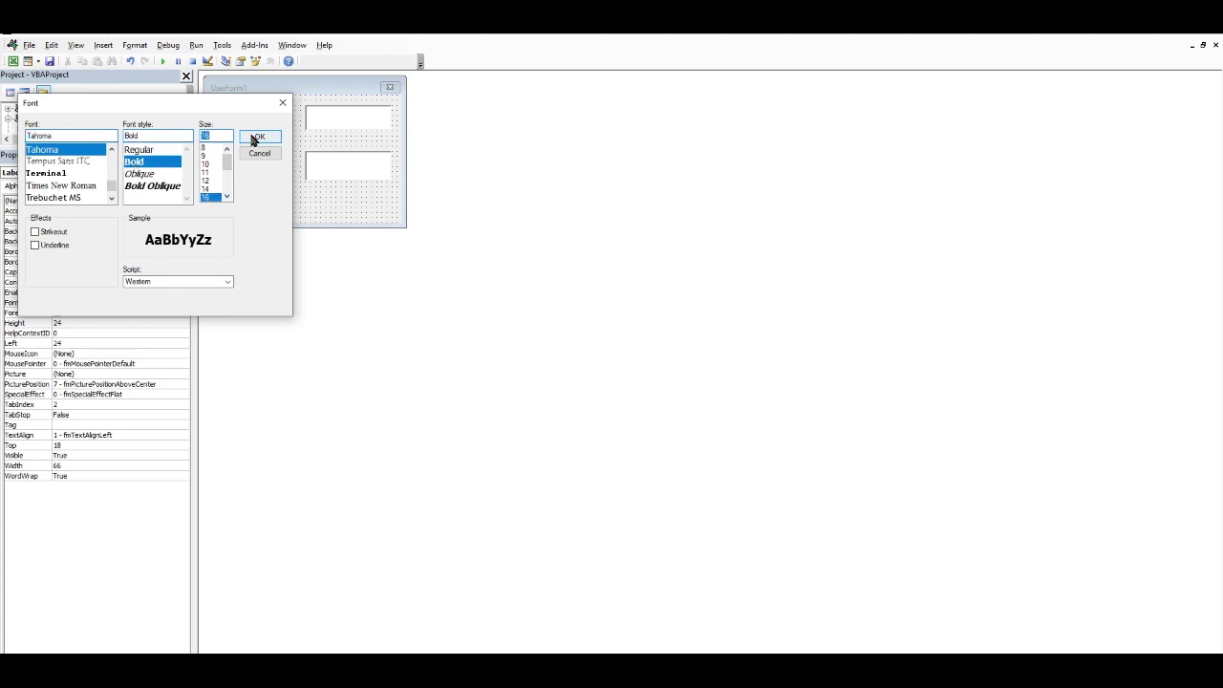
left_click(256, 137)
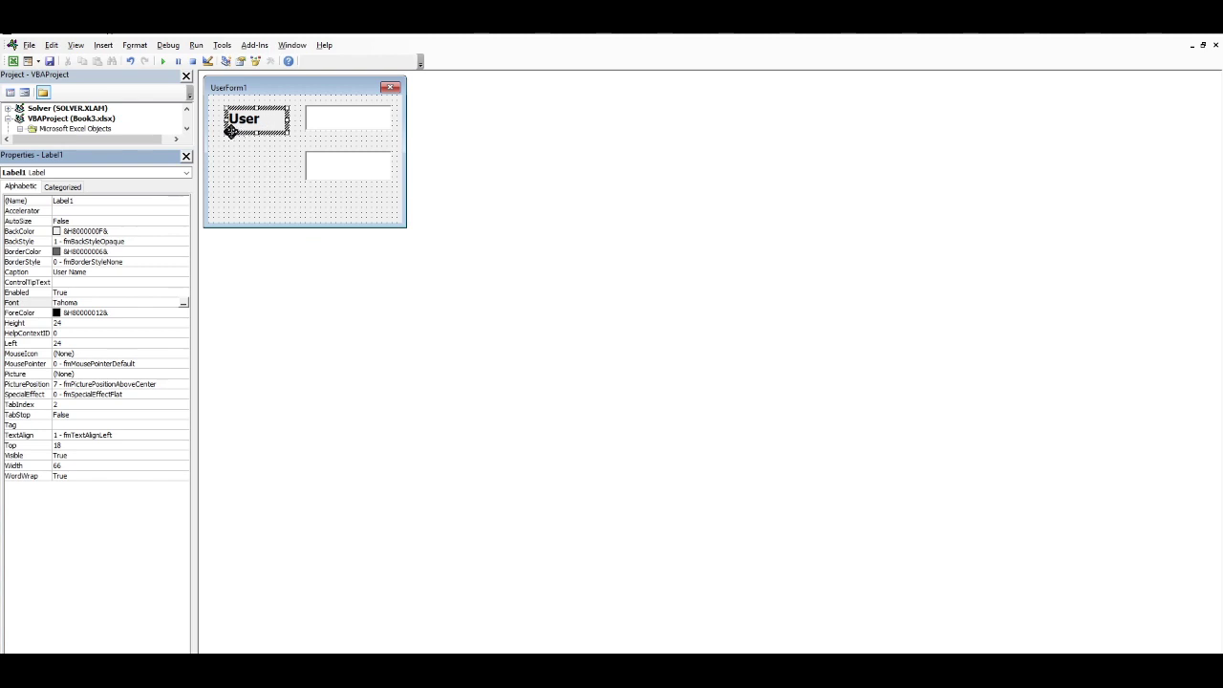
Reduce the User Name label's font size to 12 point
left_click(264, 119)
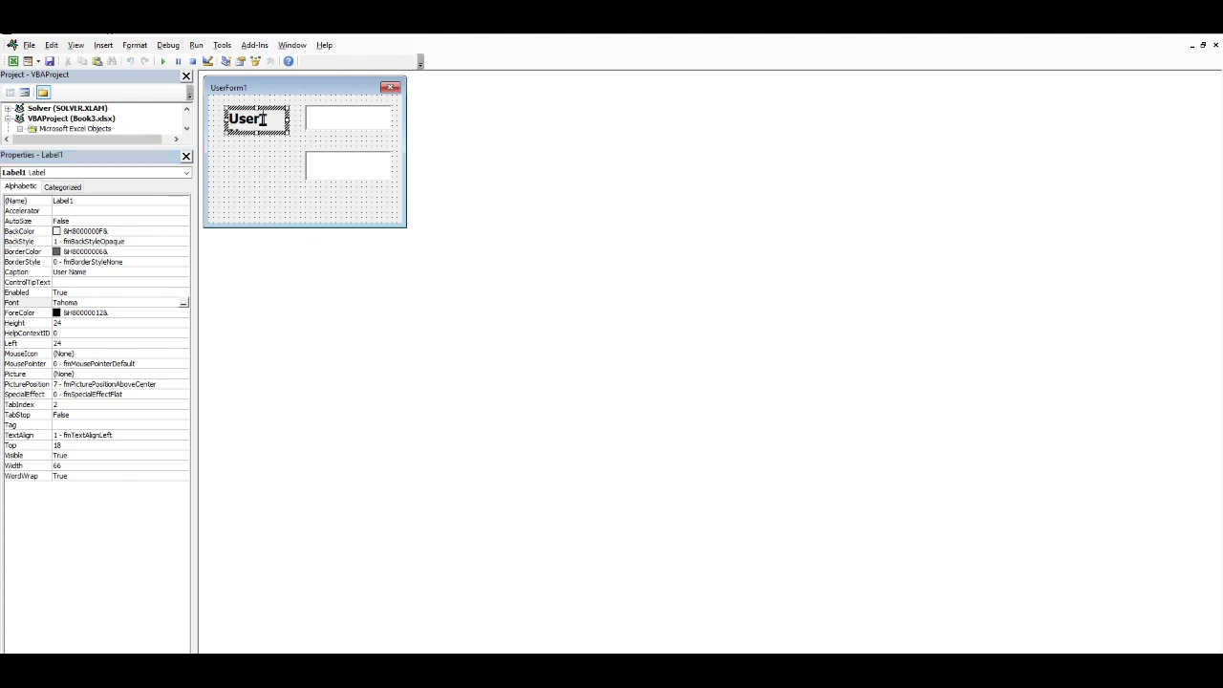
double_click(263, 119)
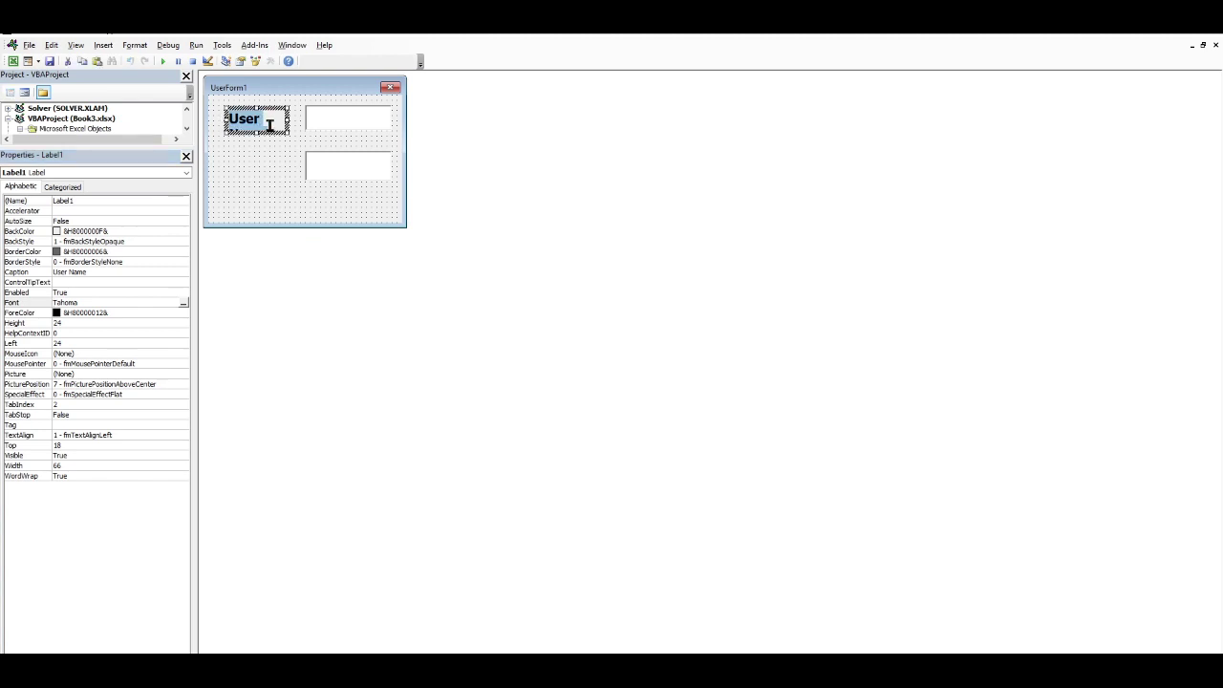
left_click(185, 305)
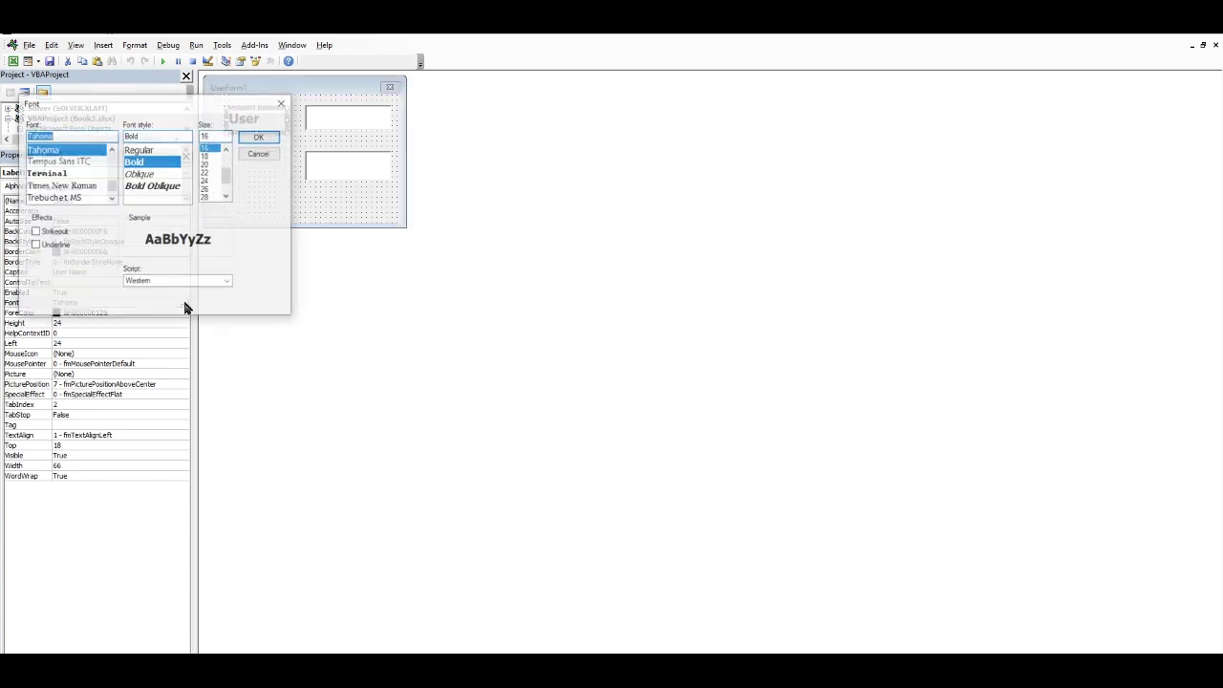
left_click(227, 150)
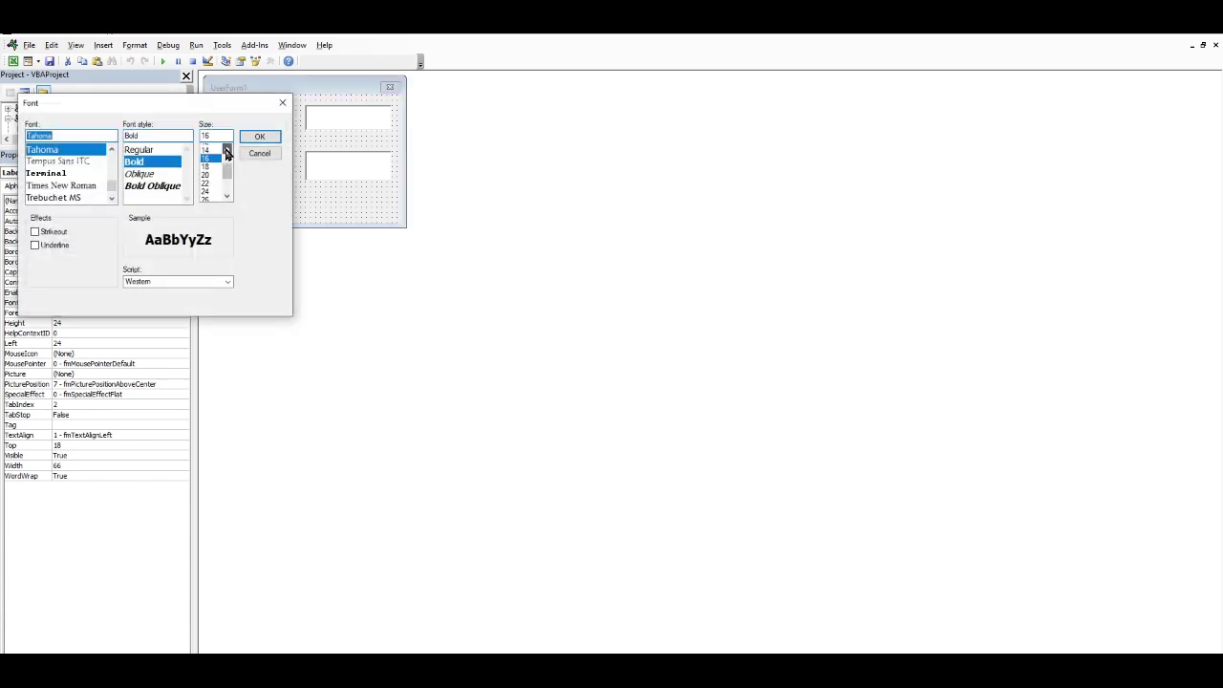
left_click(226, 150)
left_click(204, 165)
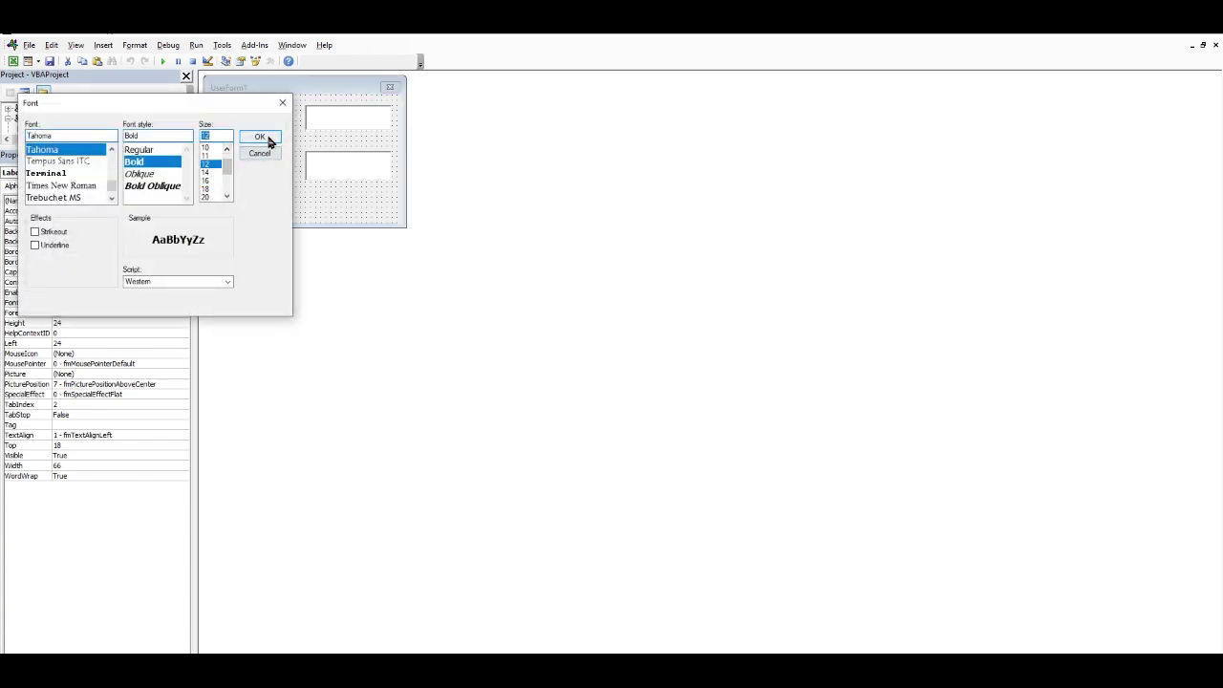
left_click(259, 137)
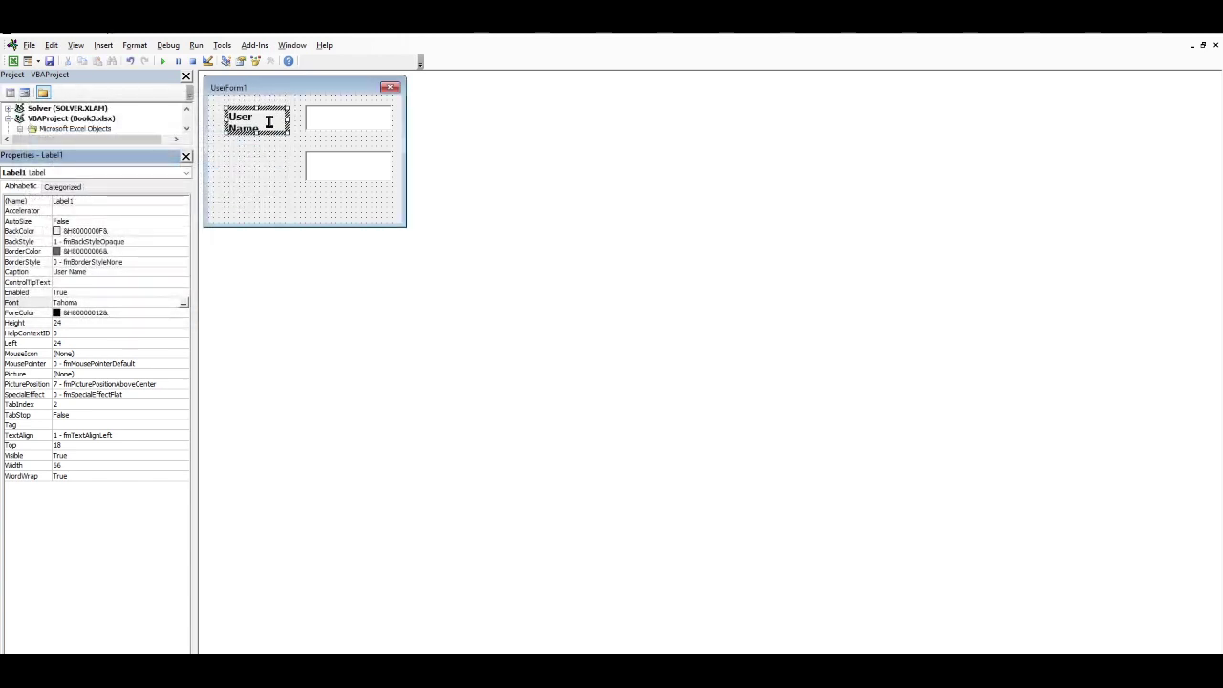
Resize the User Name label so its caption fits on one line
left_click_drag(288, 133, 304, 134)
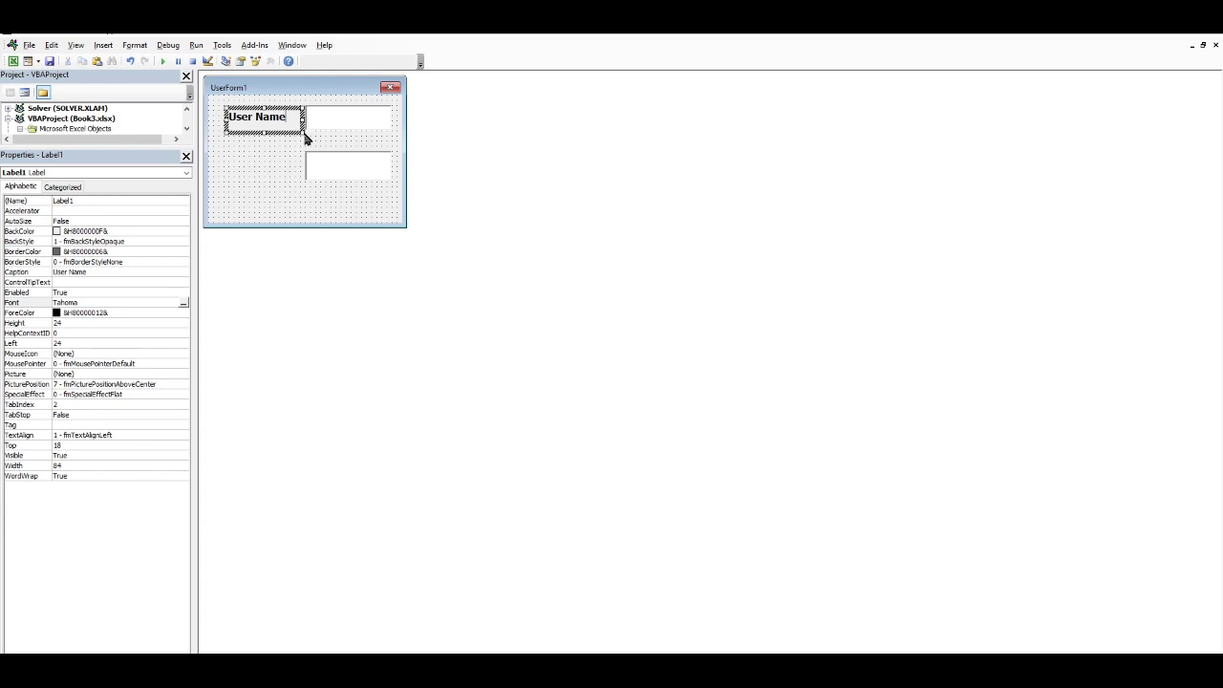
left_click_drag(306, 135, 293, 141)
left_click(275, 168)
left_click(246, 122)
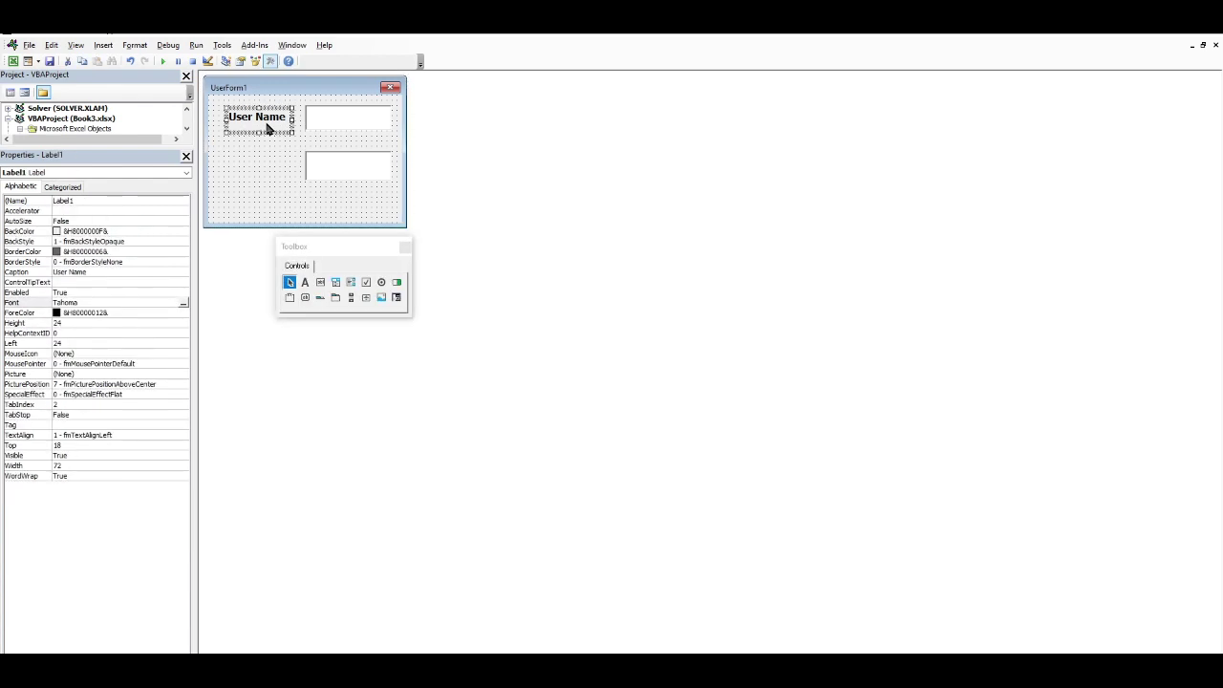
left_click(260, 172)
Draw a label beside the lower text box and caption it 'Password'
left_click(303, 282)
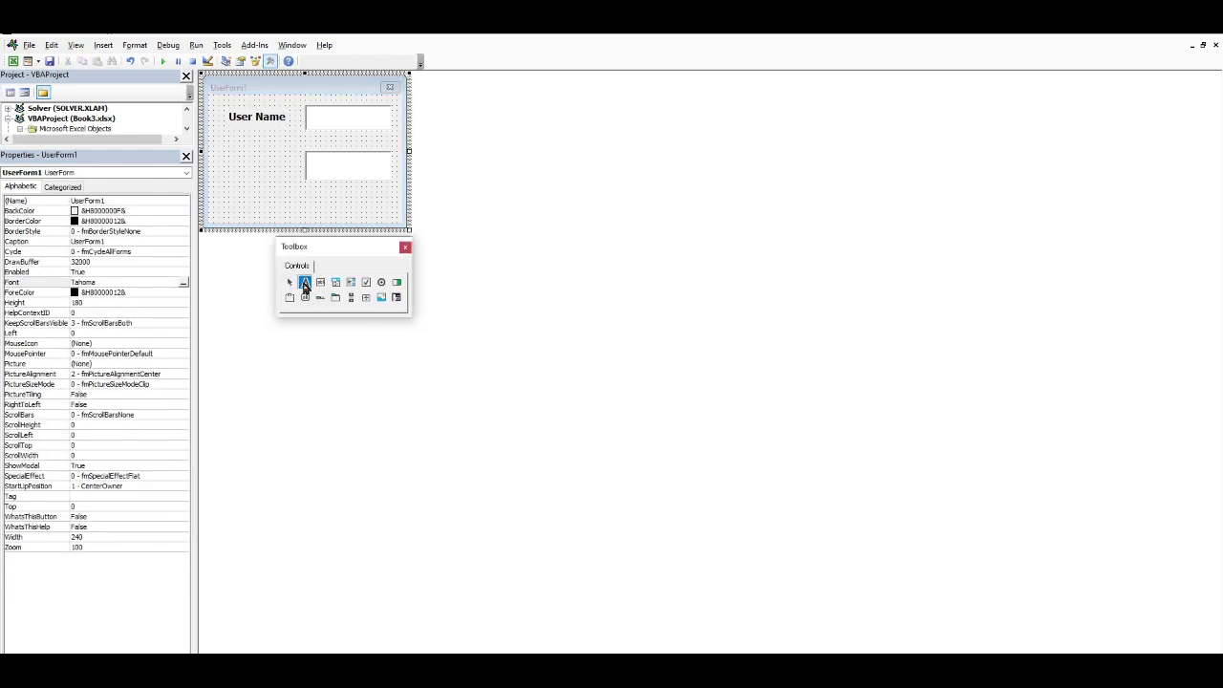
mouse_move(234, 151)
left_mouse_down()
mouse_move(264, 174)
mouse_move(299, 169)
mouse_move(260, 172)
left_mouse_up()
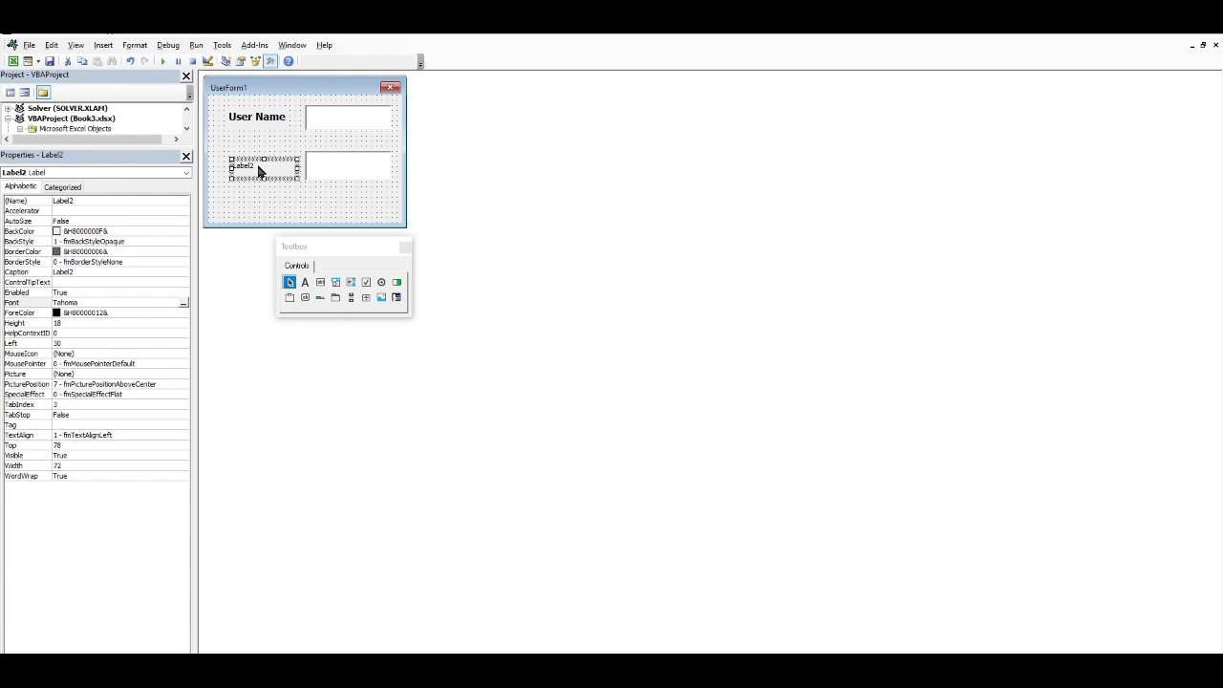
left_click(258, 170)
double_click(258, 166)
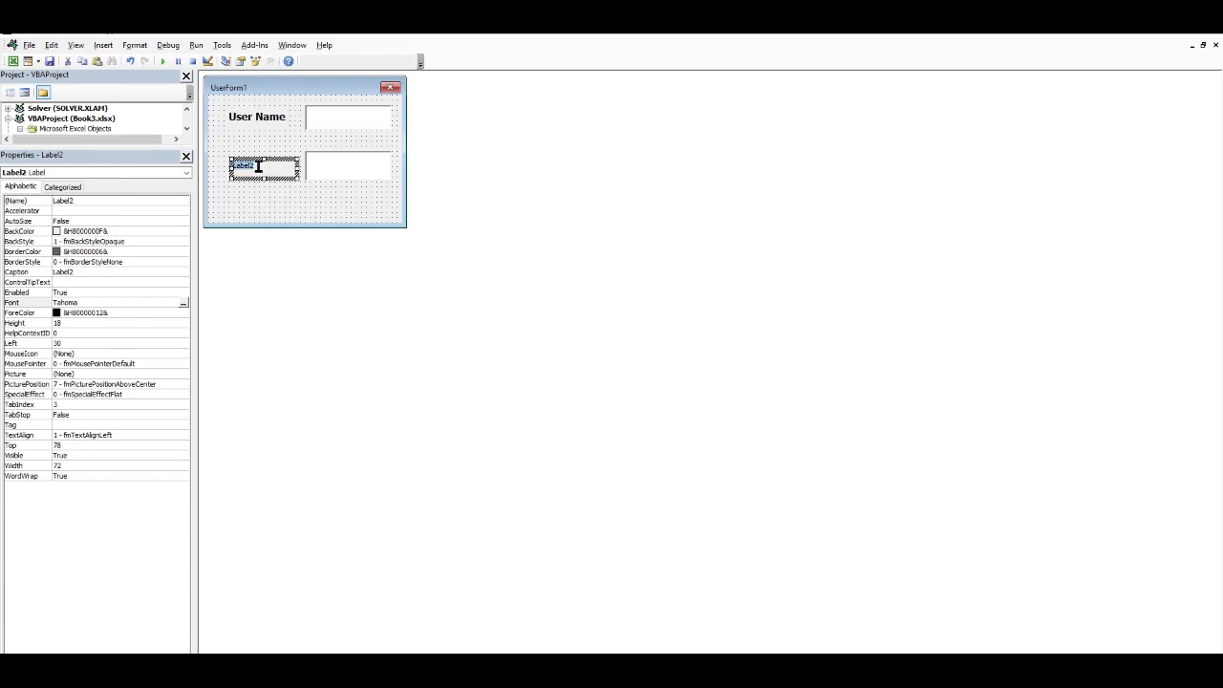
type("Password")
key("shift+End")
Make the Password label's font bold 12 point
left_click(182, 303)
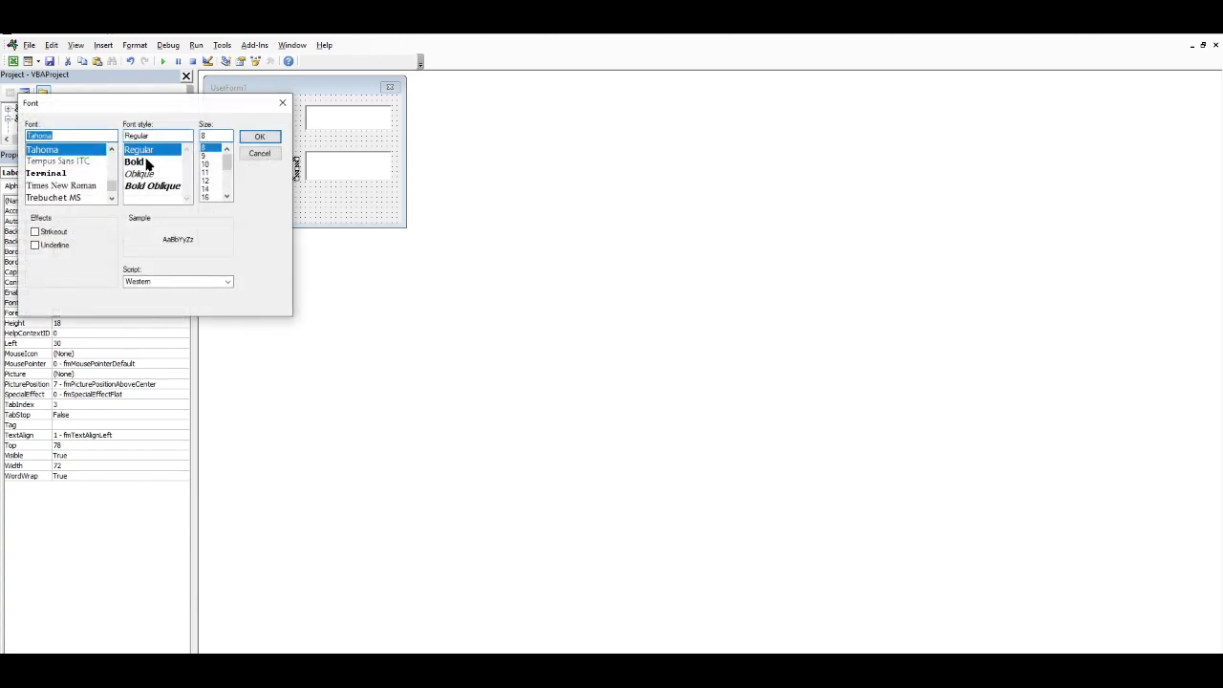
left_click(137, 162)
left_click(207, 181)
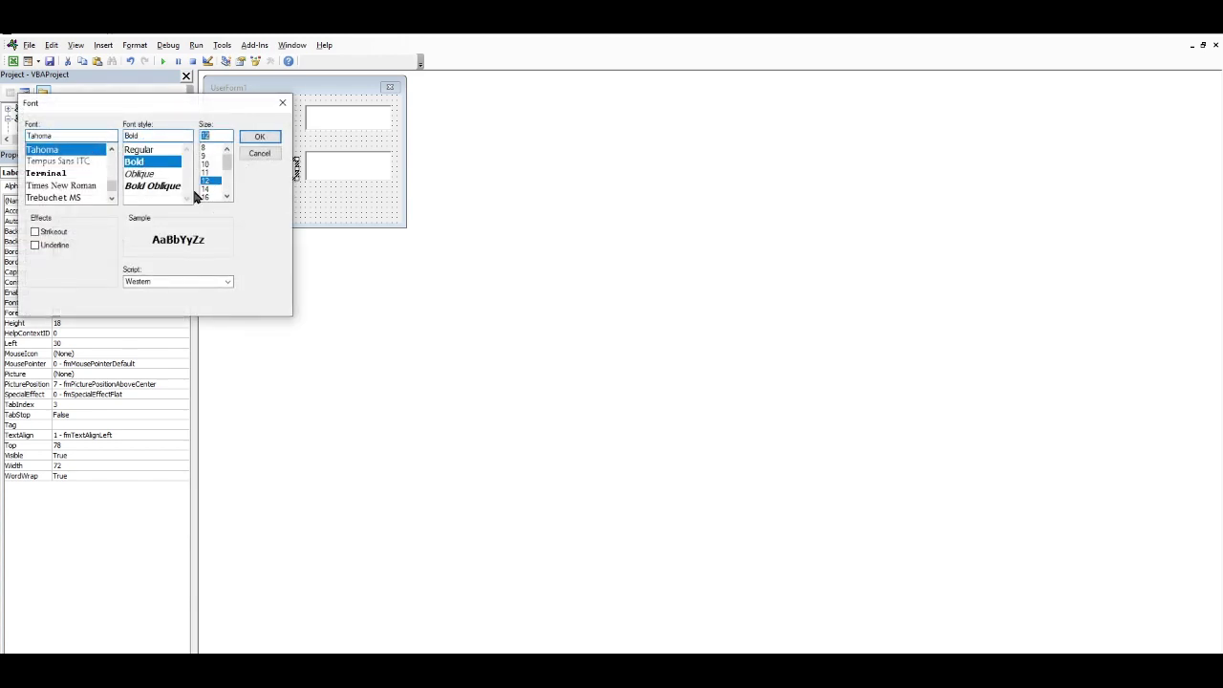
left_click(259, 137)
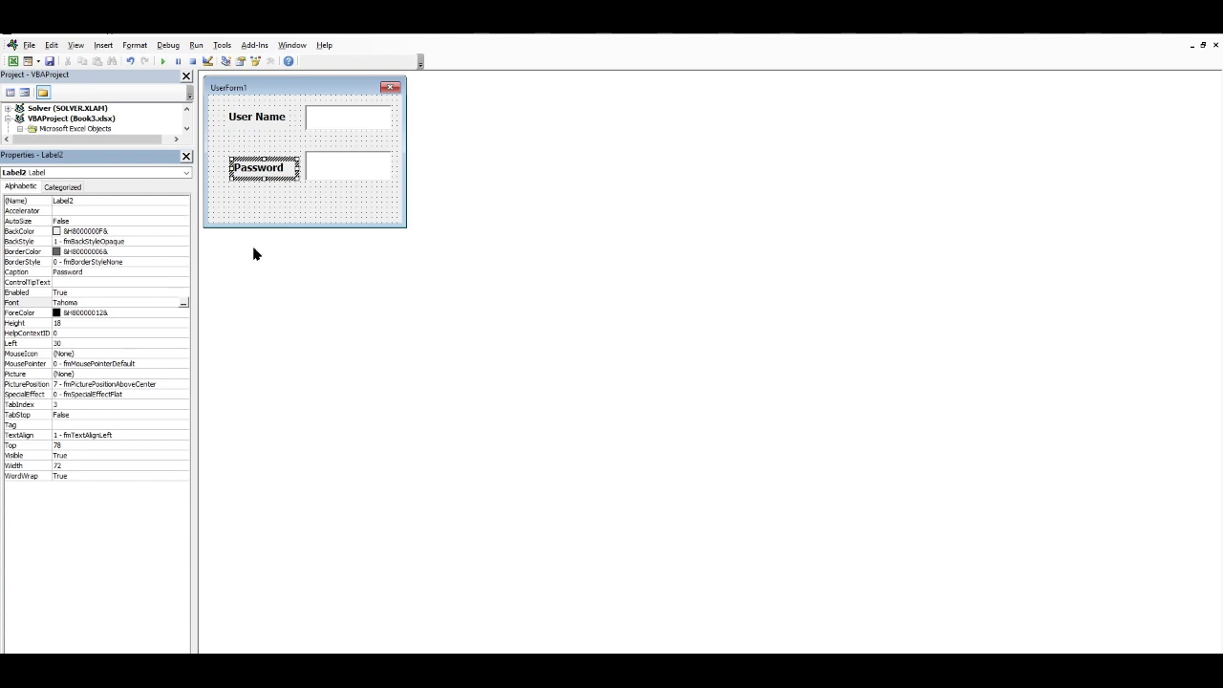
left_click(309, 194)
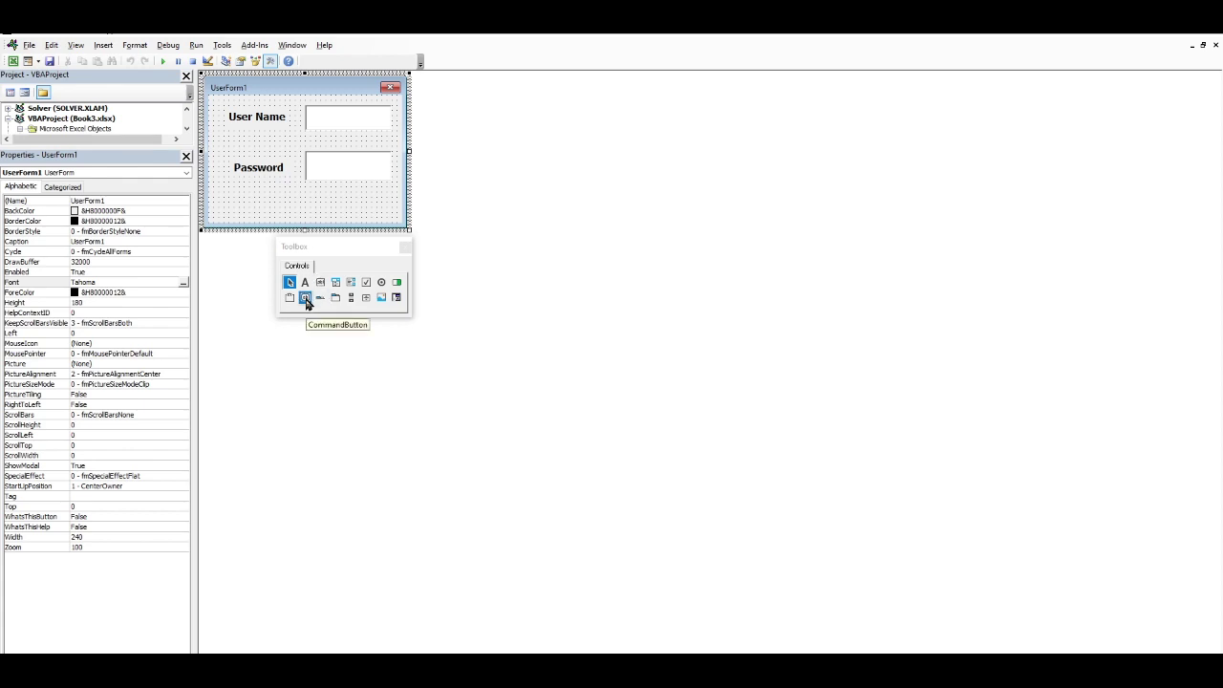
Draw a command button below the Password label captioned 'Ok'
left_click(306, 298)
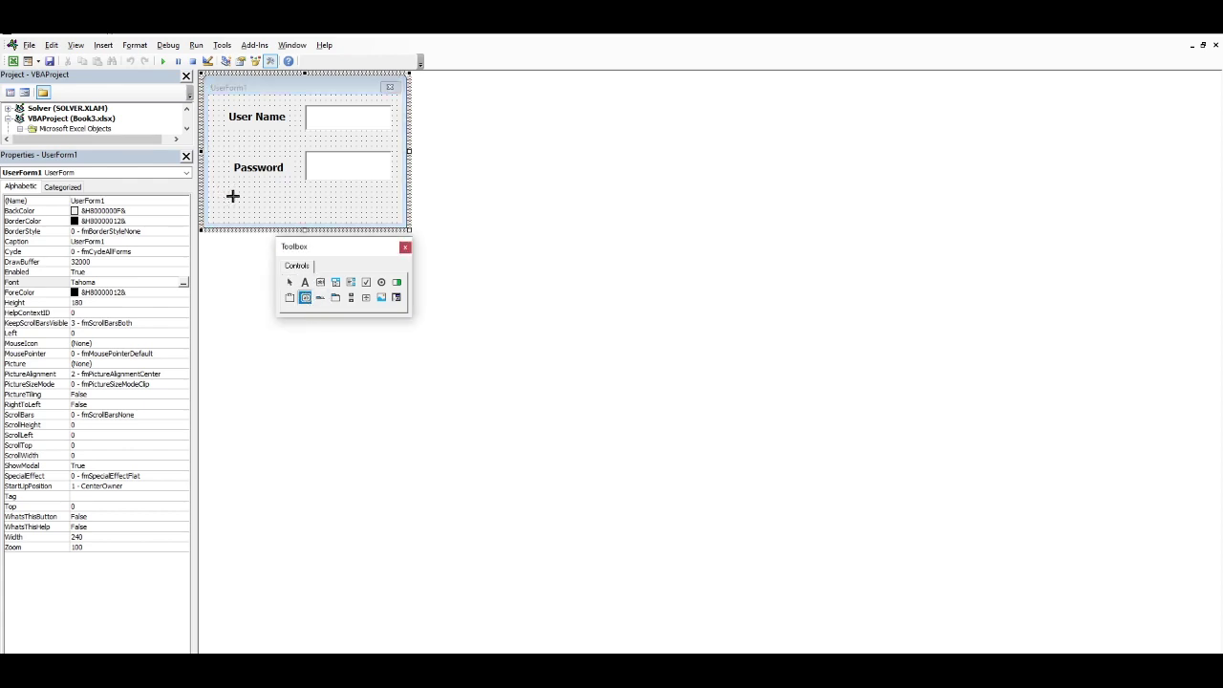
mouse_move(238, 198)
left_mouse_down()
mouse_move(275, 206)
mouse_move(274, 218)
left_mouse_up()
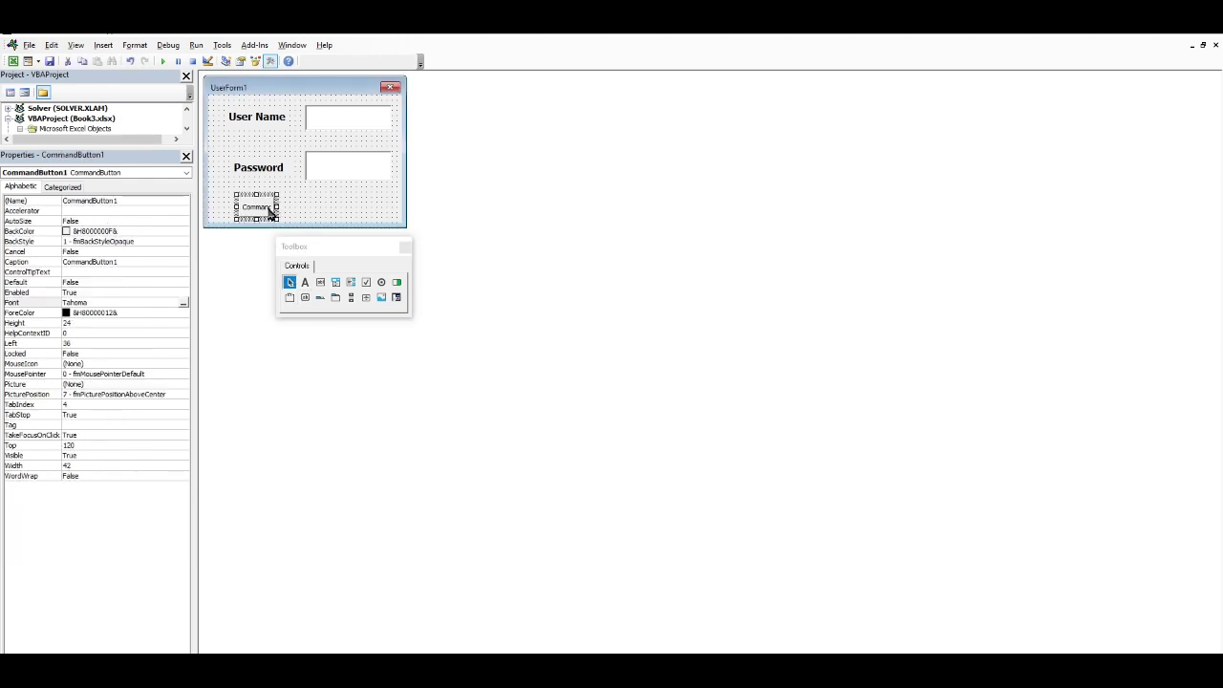
left_click(269, 210)
double_click(263, 207)
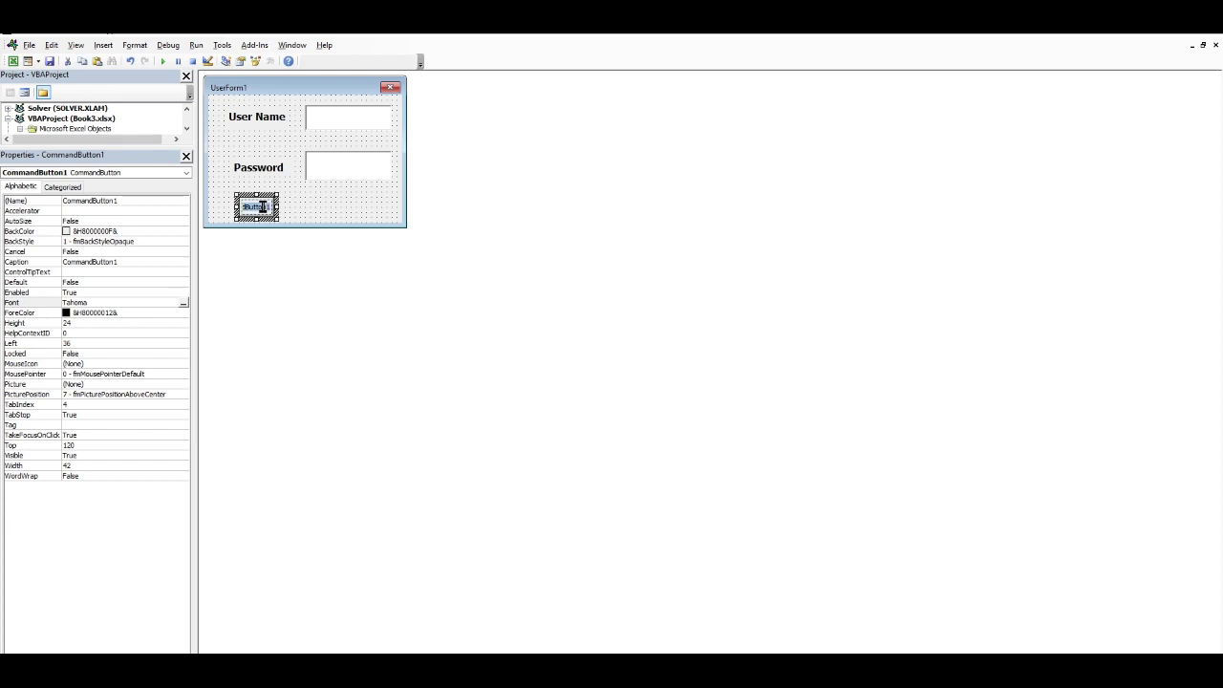
type("Ok")
left_click(352, 206)
Draw a second button under the right box, match Ok's height, caption it 'Cancel'
left_click(306, 297)
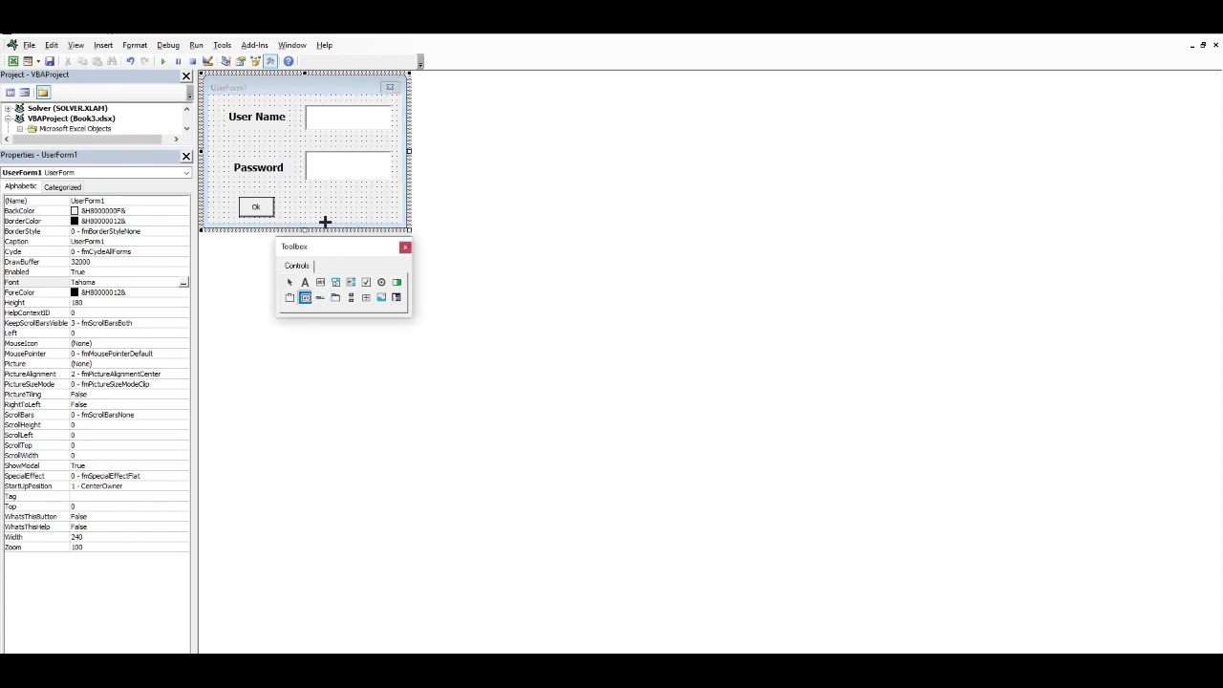
left_click_drag(311, 201, 379, 220)
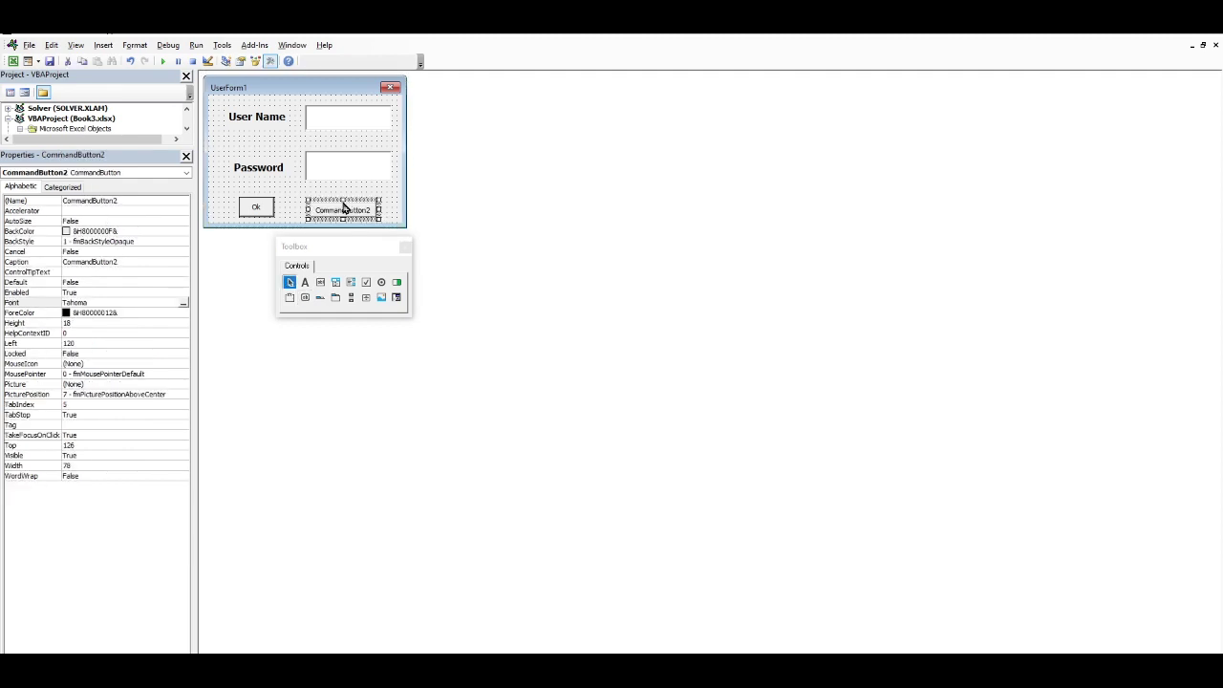
left_click_drag(342, 196, 341, 190)
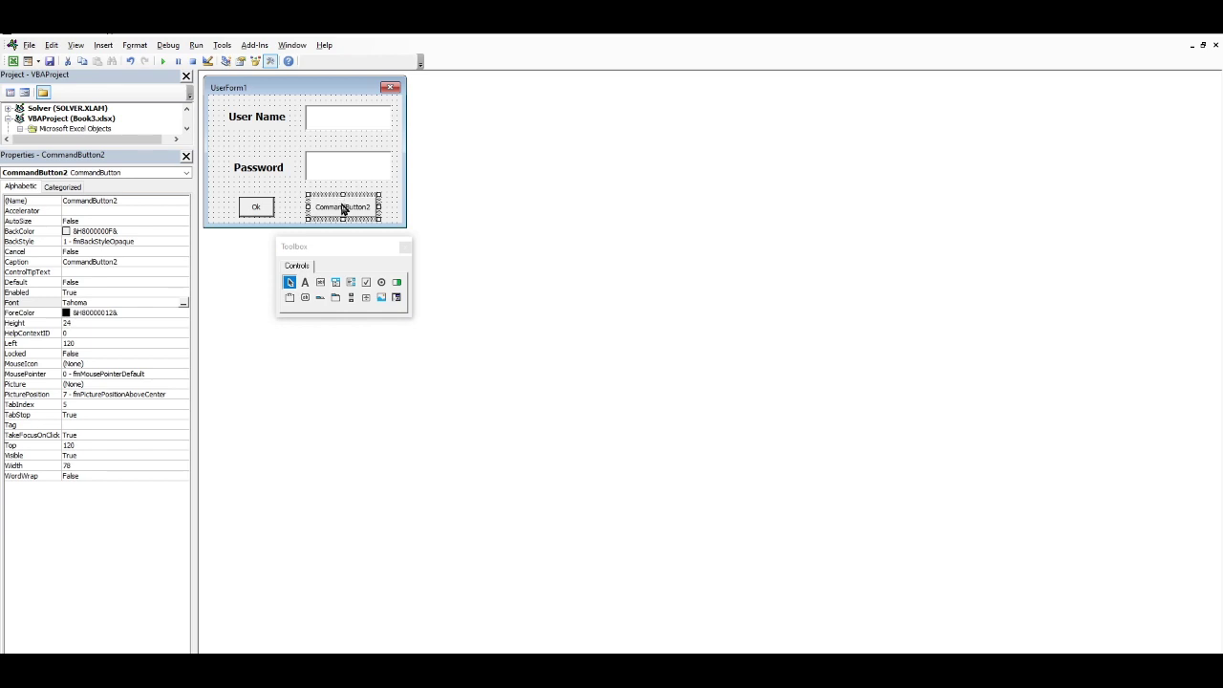
left_click(342, 206)
double_click(342, 206)
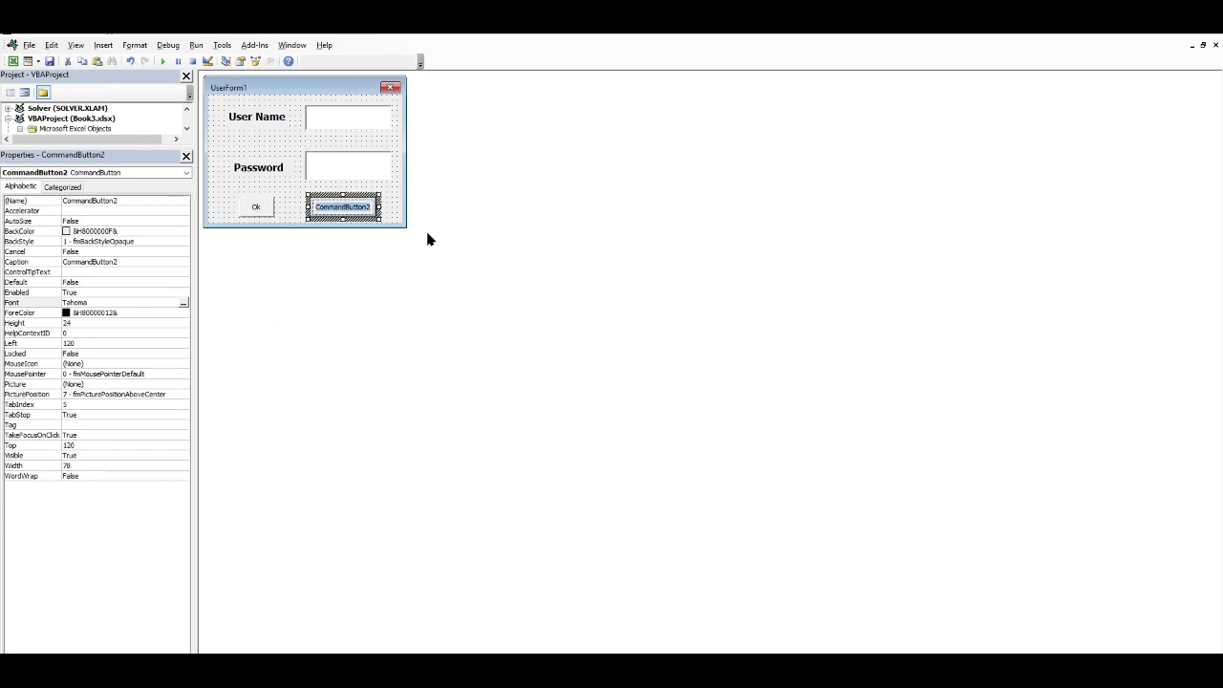
type("Re")
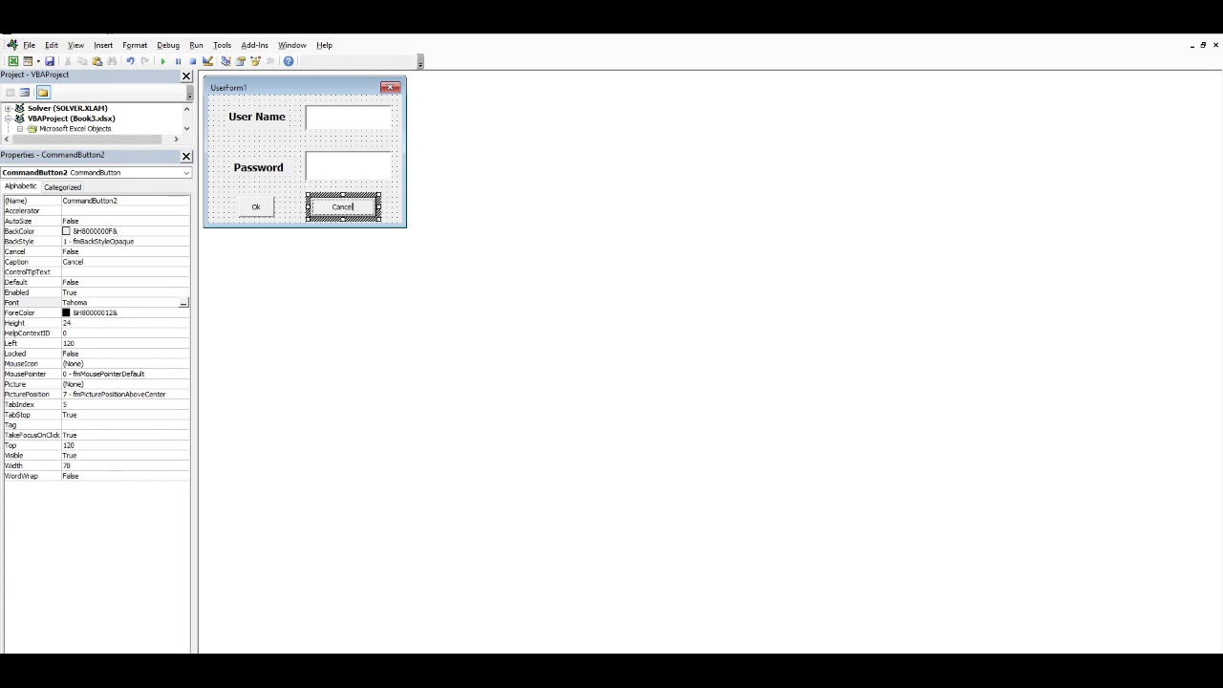
double_click(360, 207)
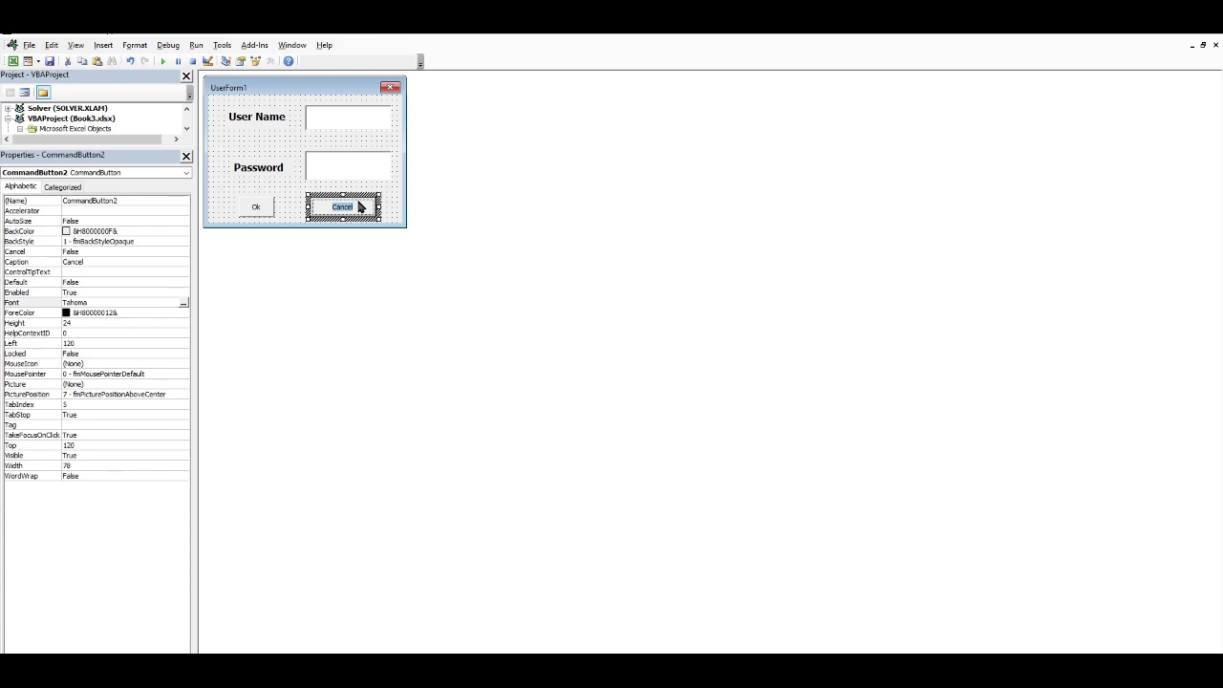
Set the Cancel button's caption font to bold 12 point
left_click(183, 303)
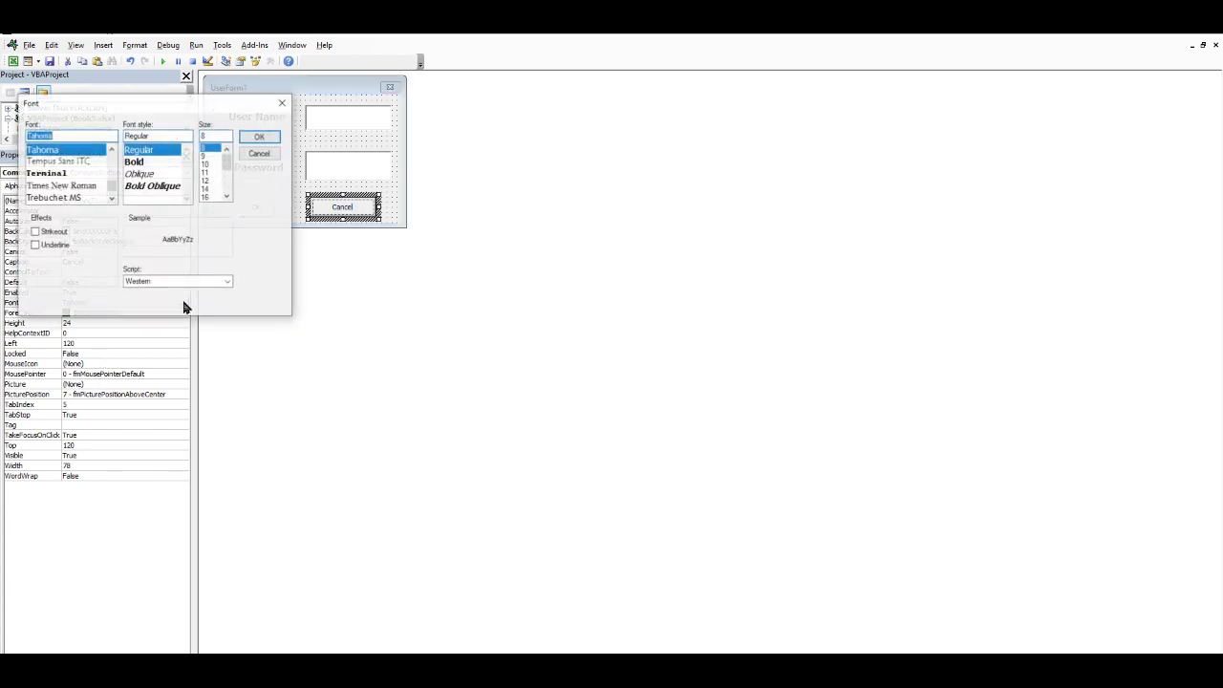
left_click(133, 162)
left_click(204, 180)
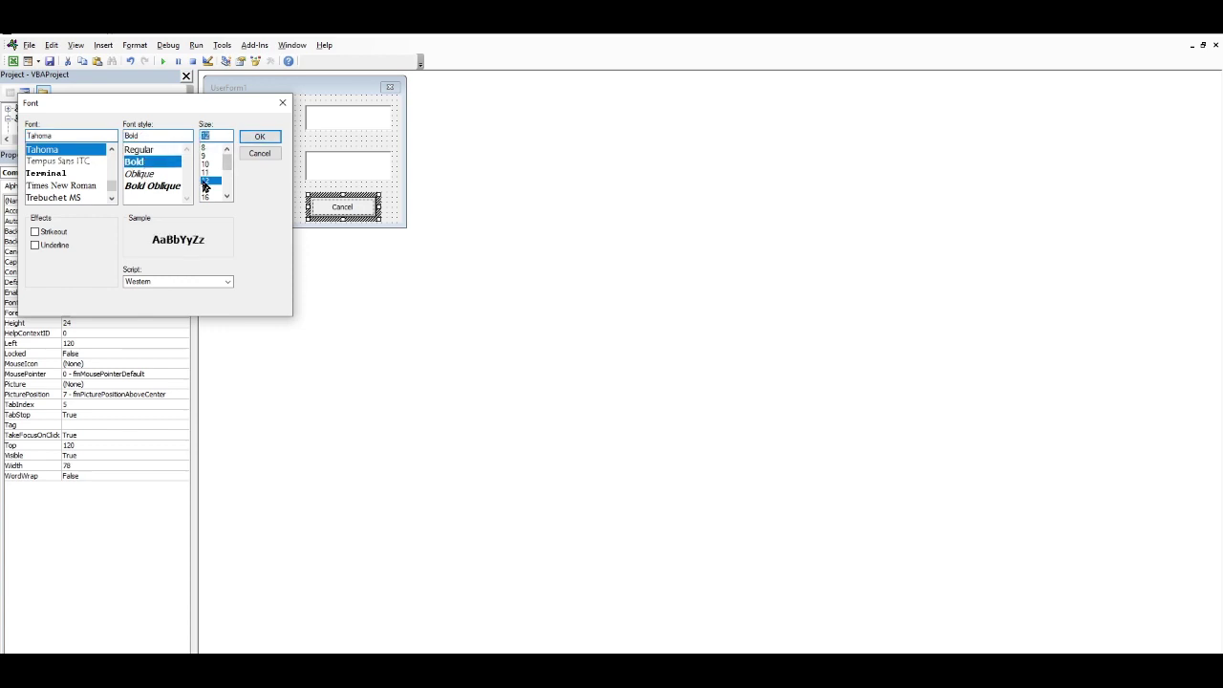
left_click(260, 137)
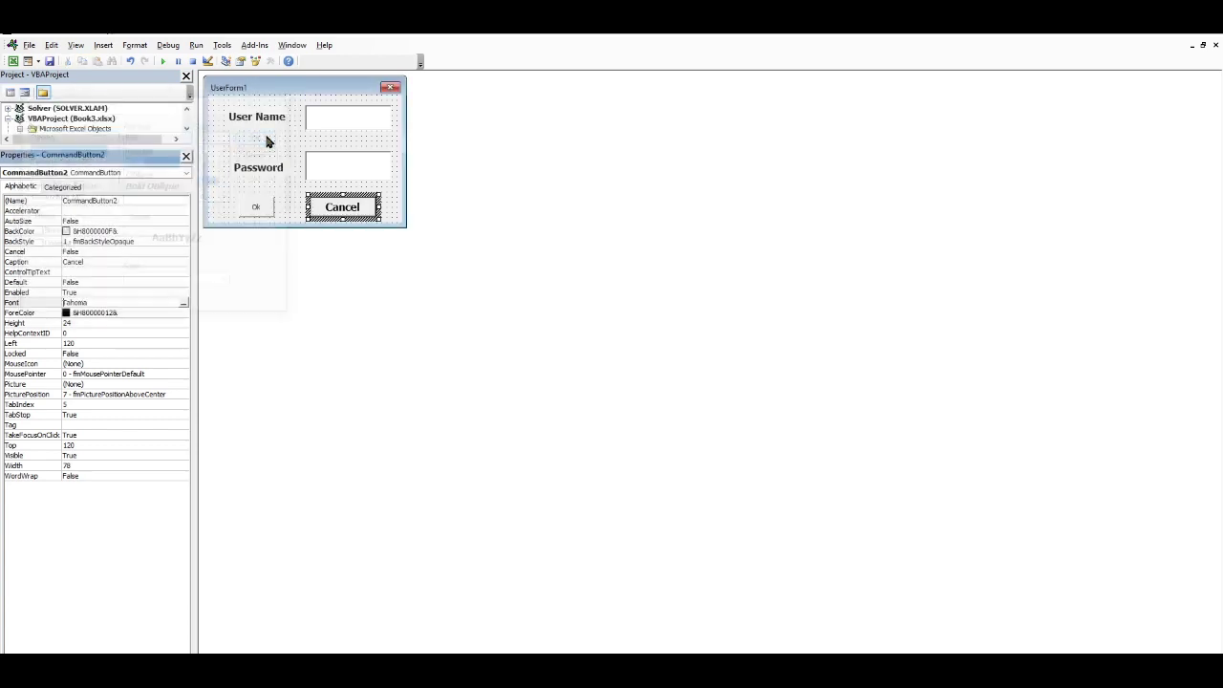
Set the Ok button's caption font to bold 12 point
left_click(252, 209)
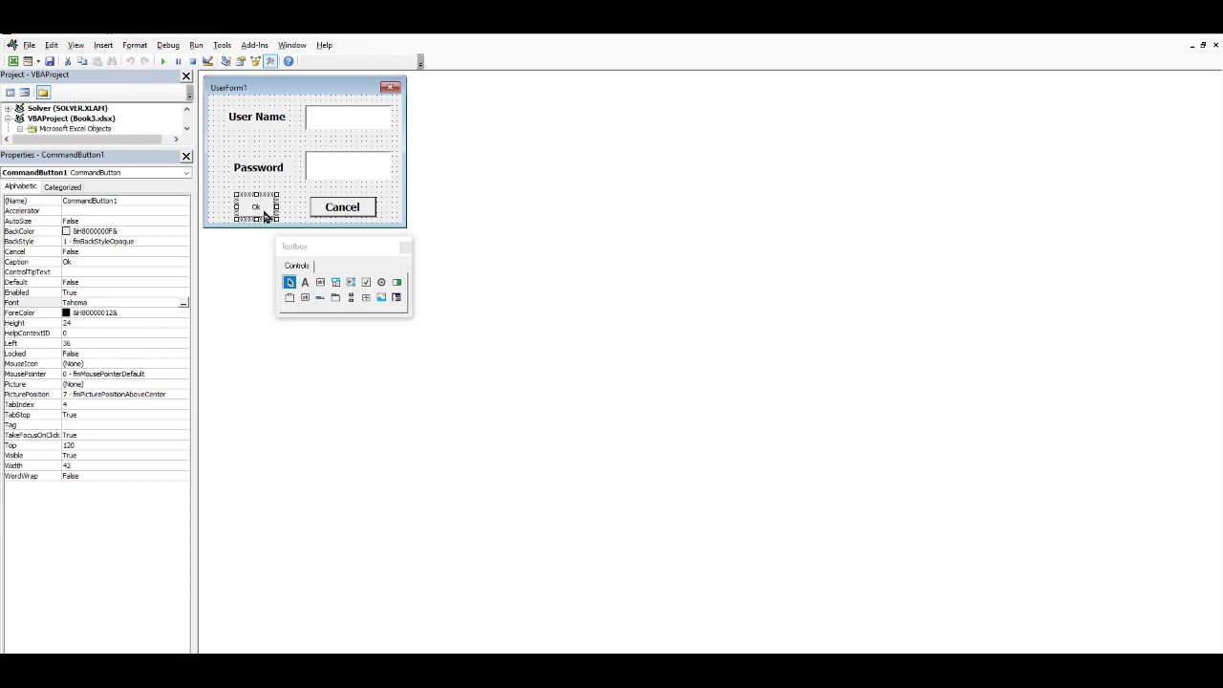
left_click(183, 304)
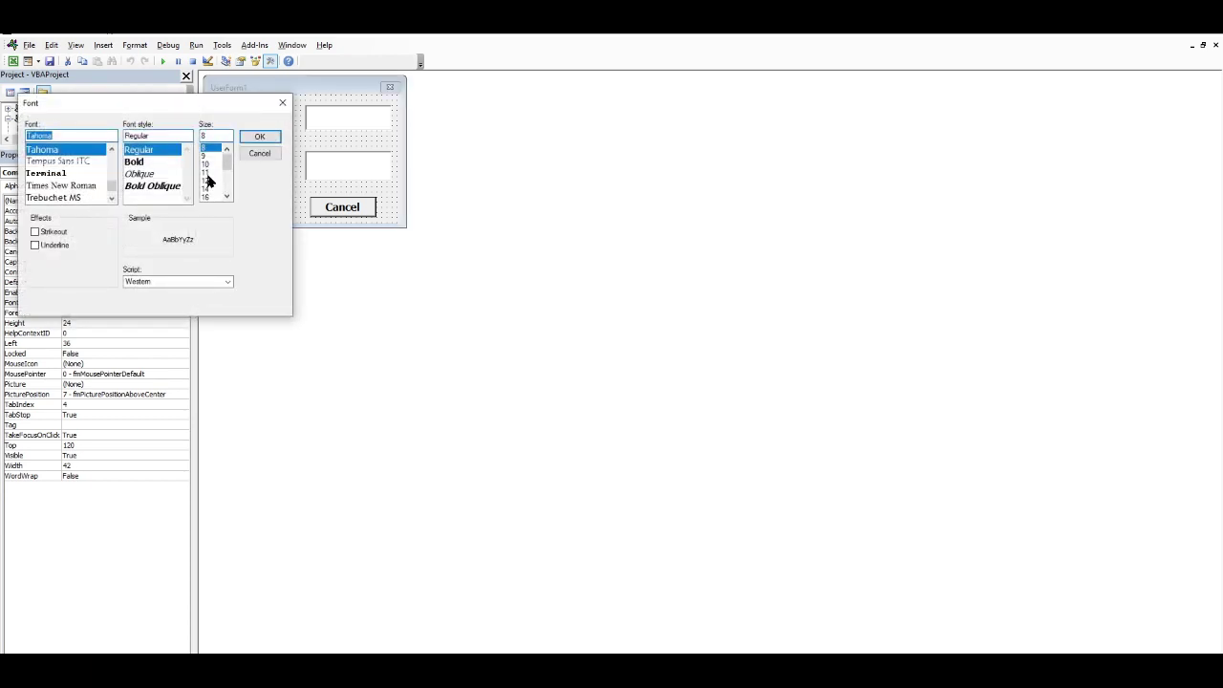
left_click(206, 180)
left_click(148, 162)
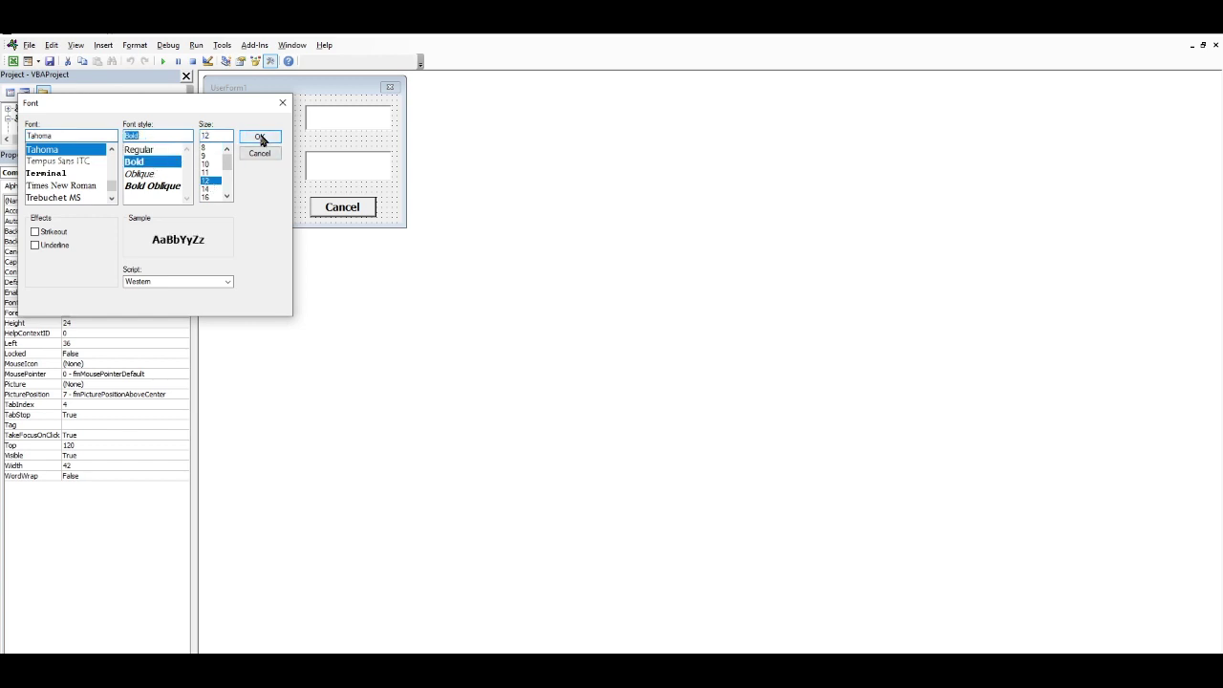
left_click(260, 137)
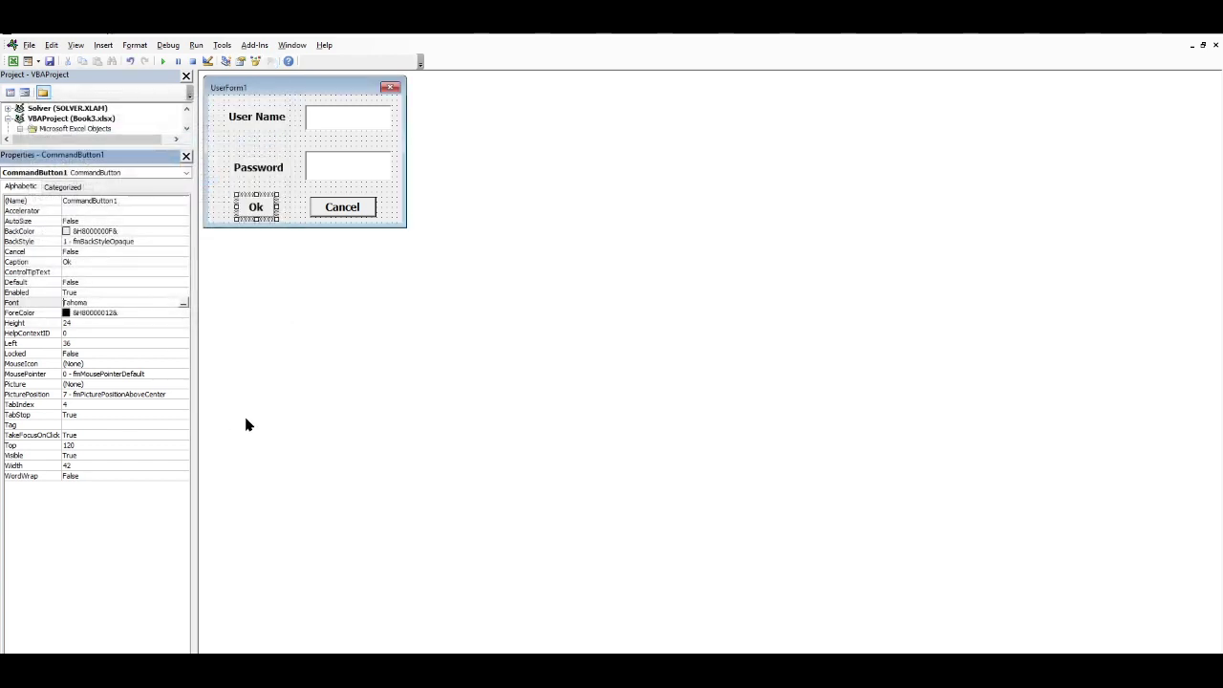
left_click(280, 139)
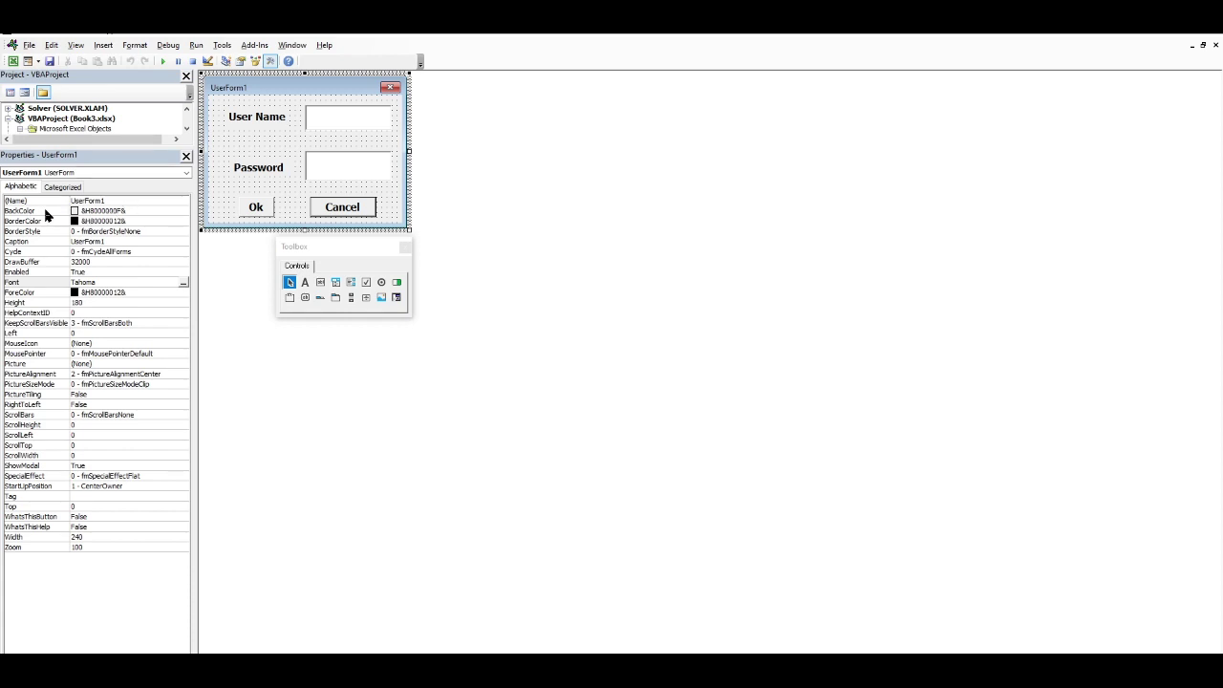
Set UserForm1's BackColor to light green from the Palette, then run it with F5
left_click(179, 212)
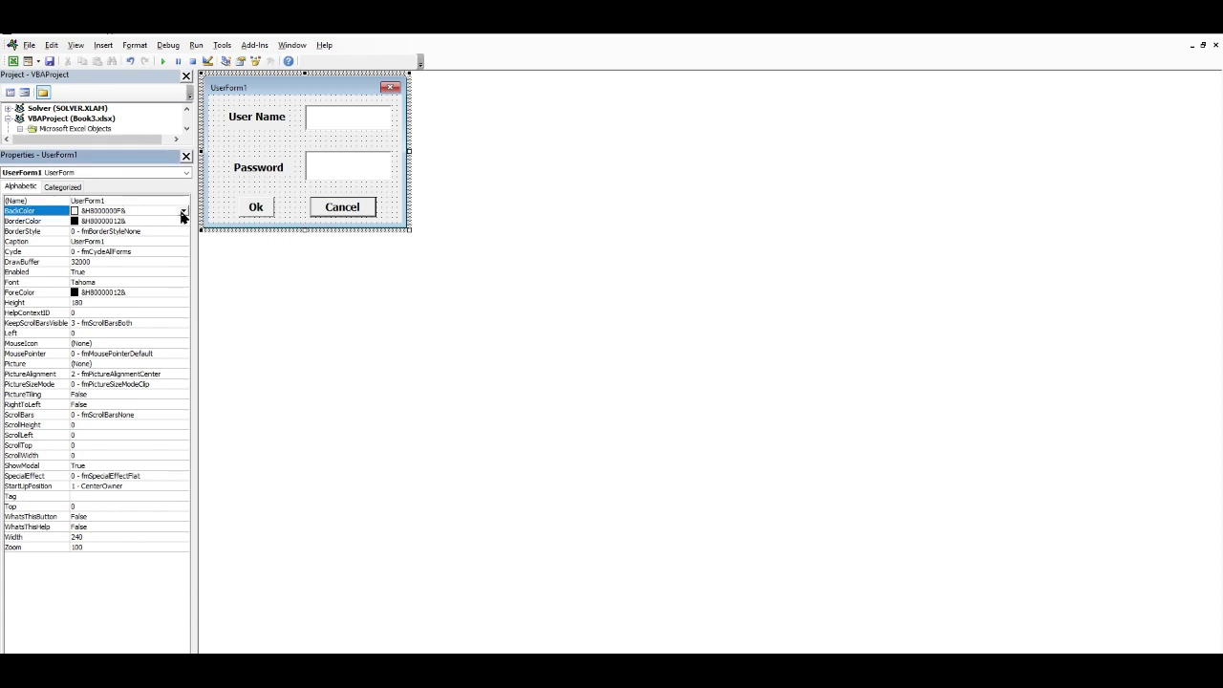
left_click(181, 211)
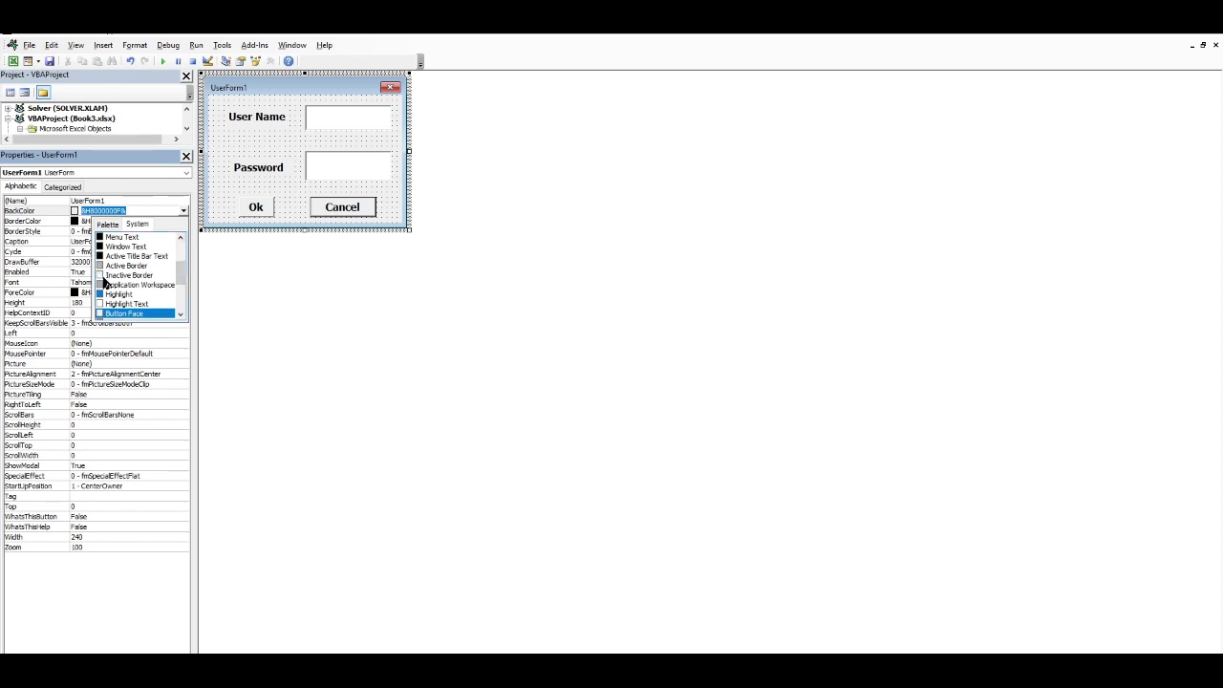
left_click(109, 225)
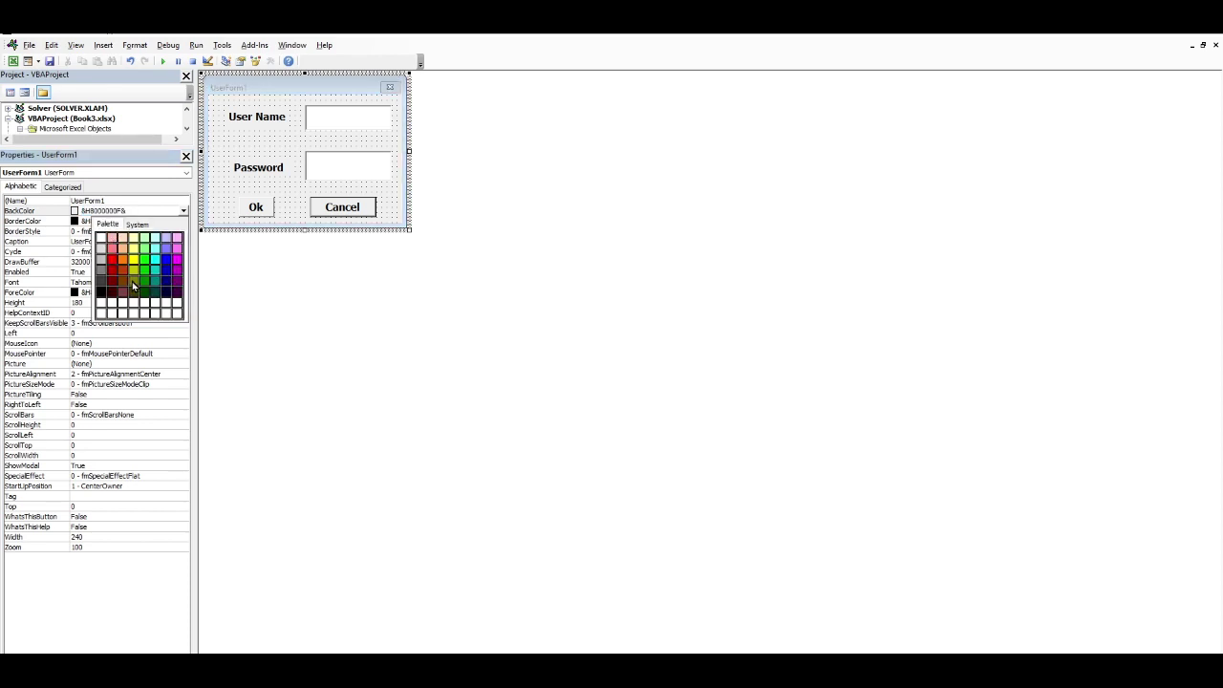
left_click(148, 239)
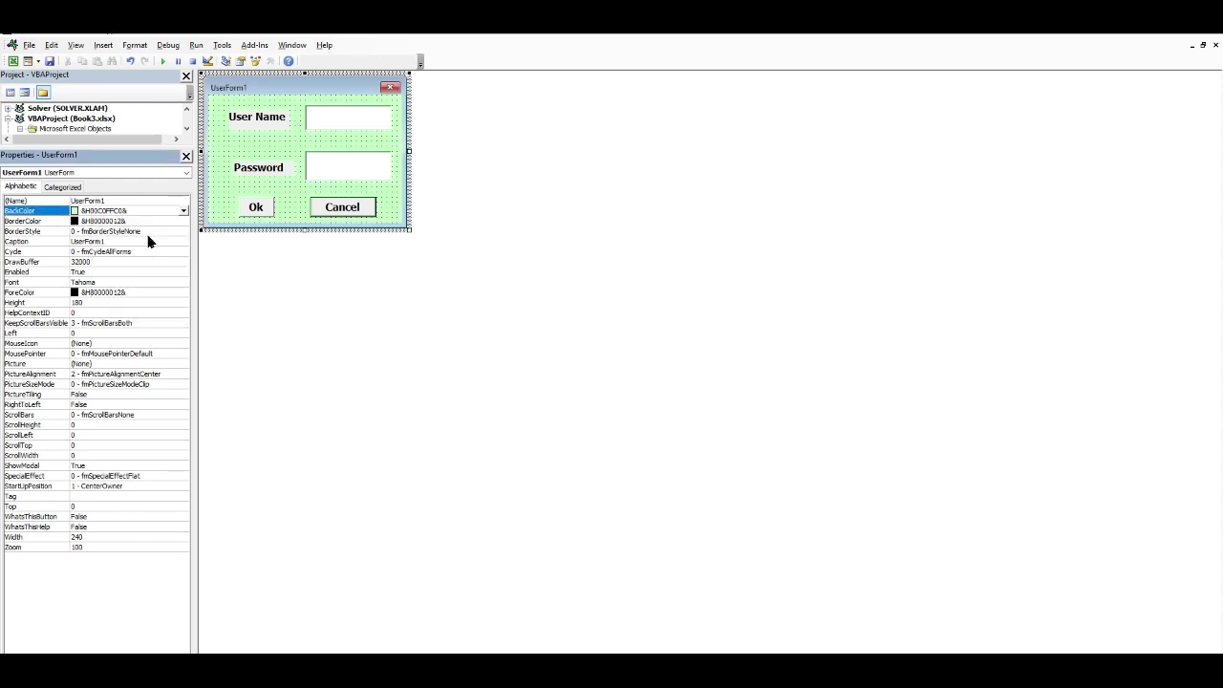
left_click(302, 219)
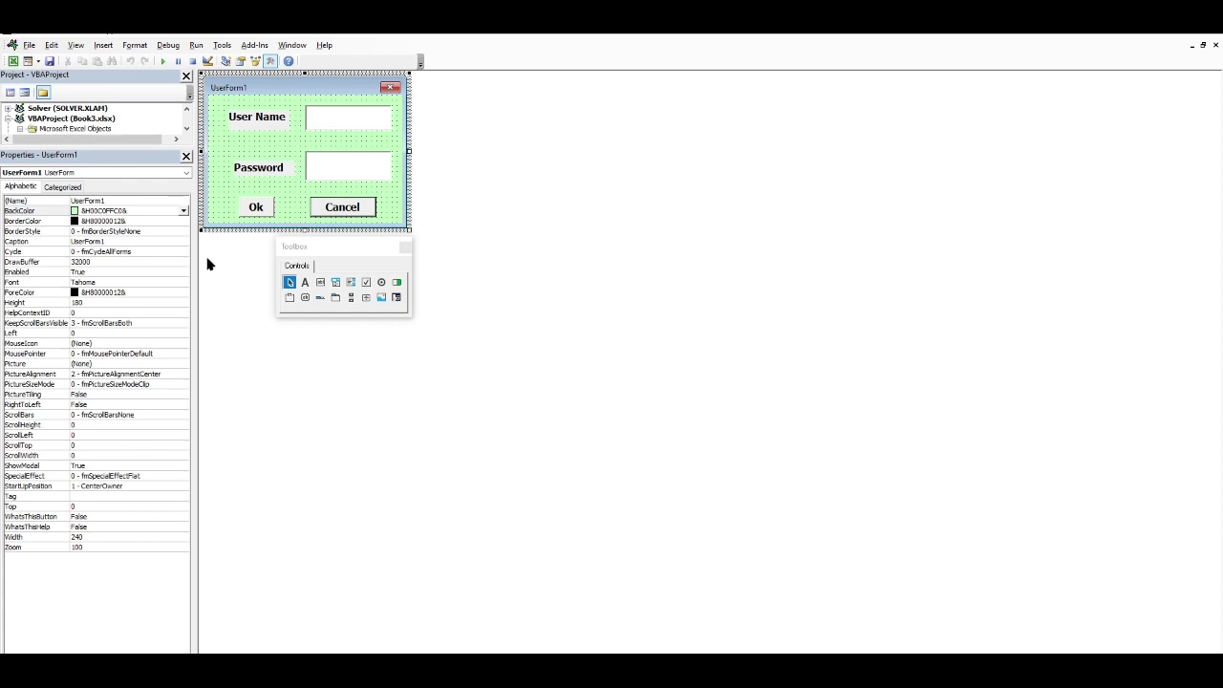
key("F5")
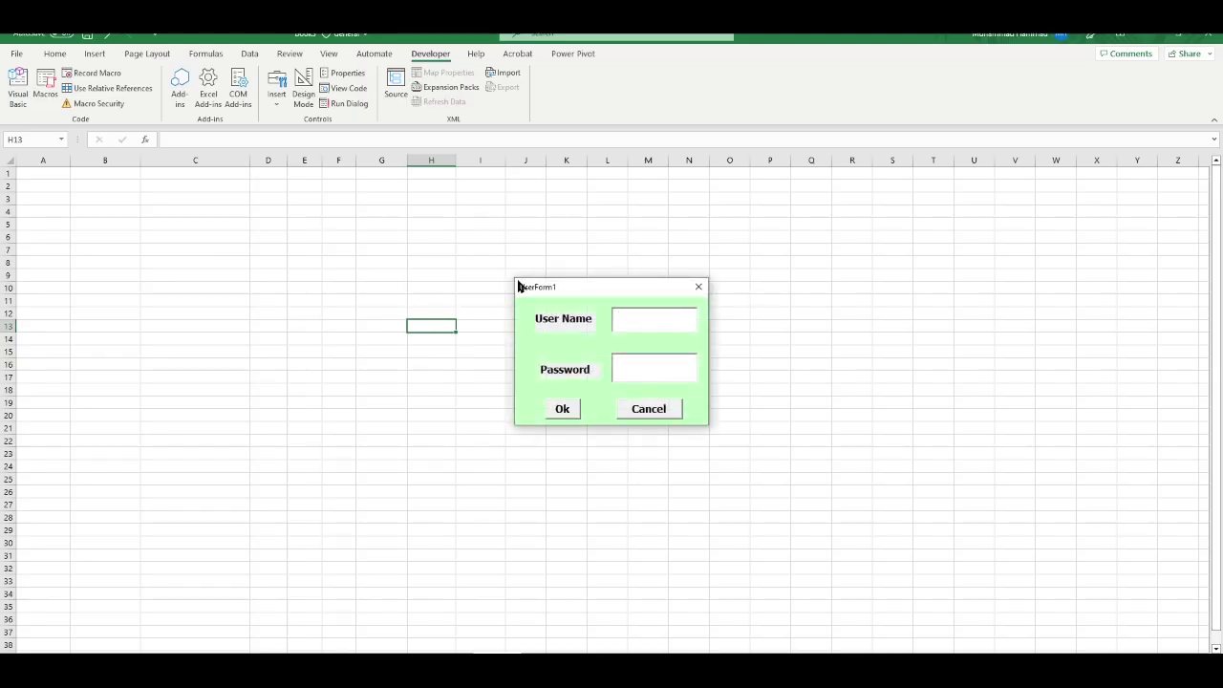
Rerun the login form, move it over the sheet, and test typing in the Password box
left_click(699, 286)
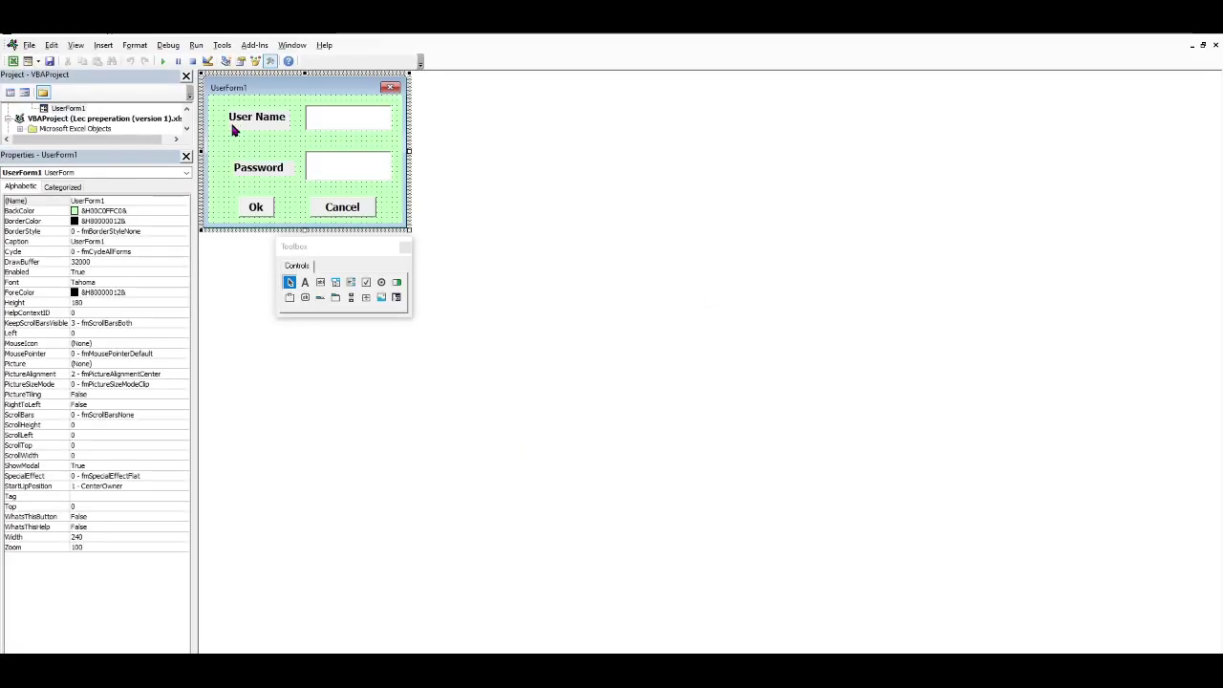
left_click(164, 63)
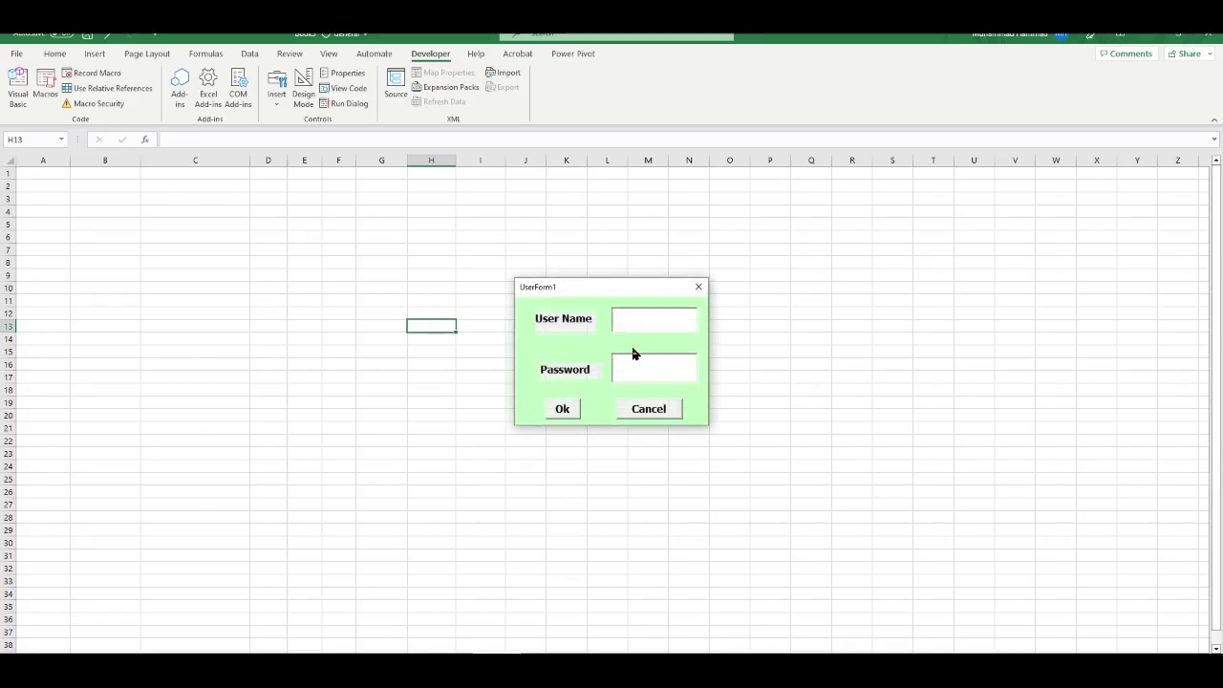
left_click_drag(616, 287, 590, 250)
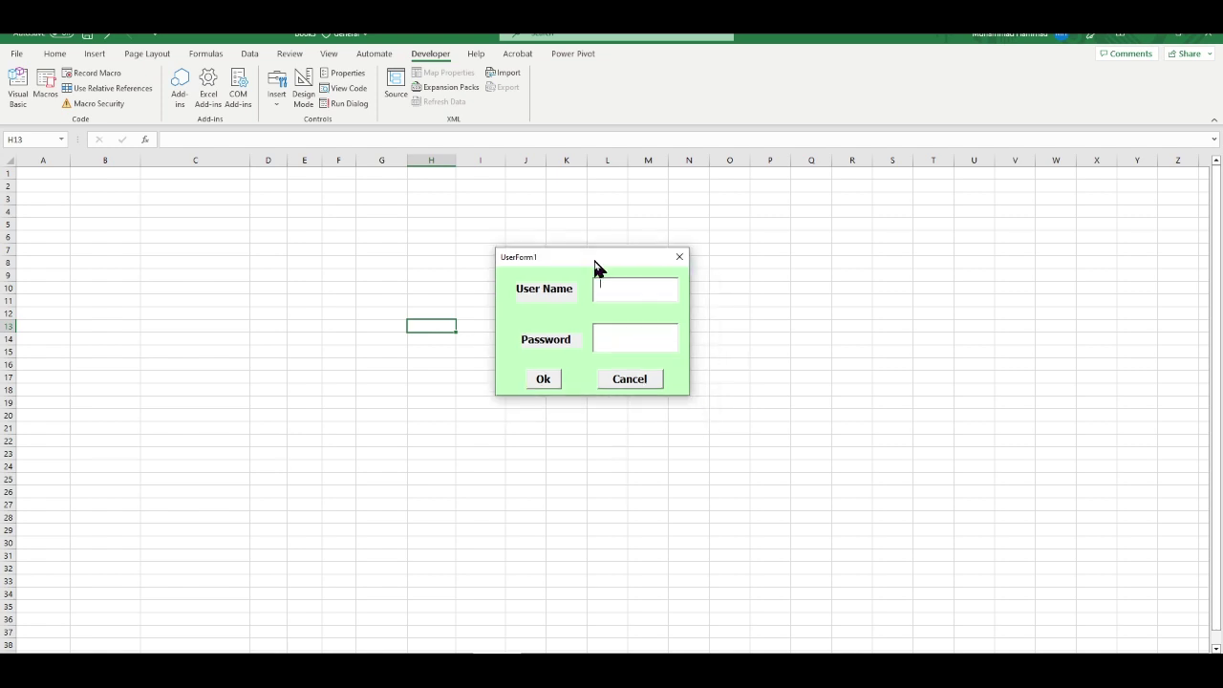
left_click(622, 328)
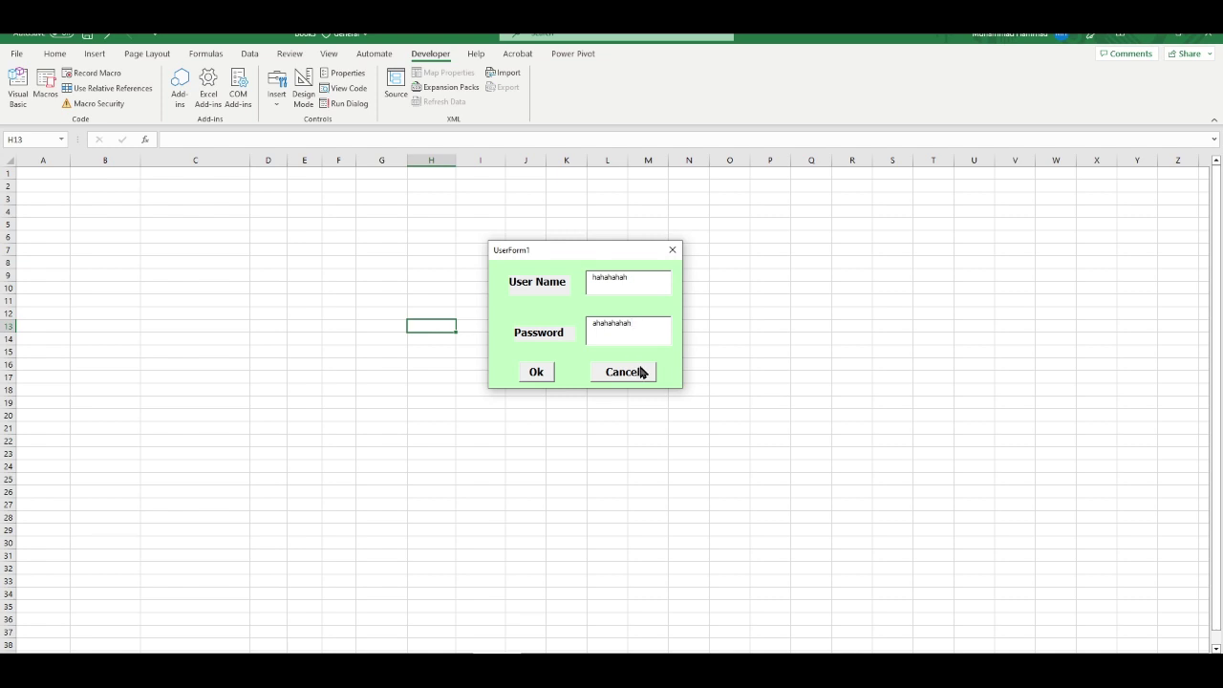
key("BackSpace")
key("BackSpace")
key("BackSpace")
Back in design view, set TextBox2's PasswordChar property to * so the password is masked
left_click(673, 250)
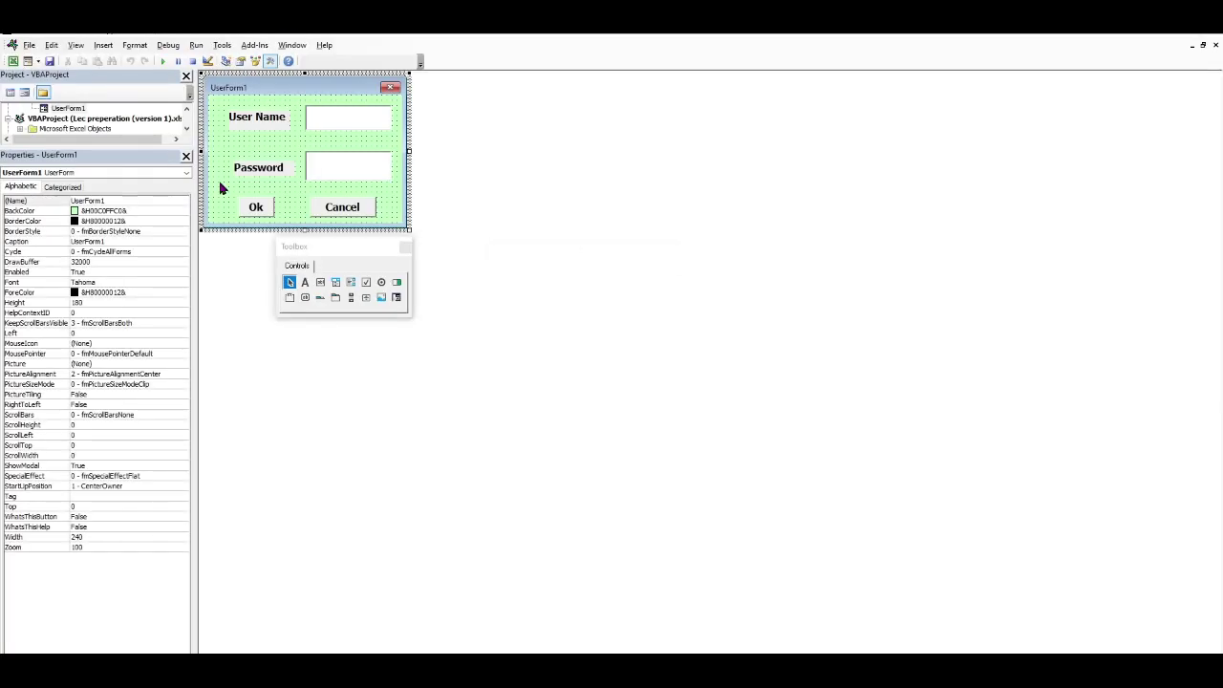
left_click(327, 178)
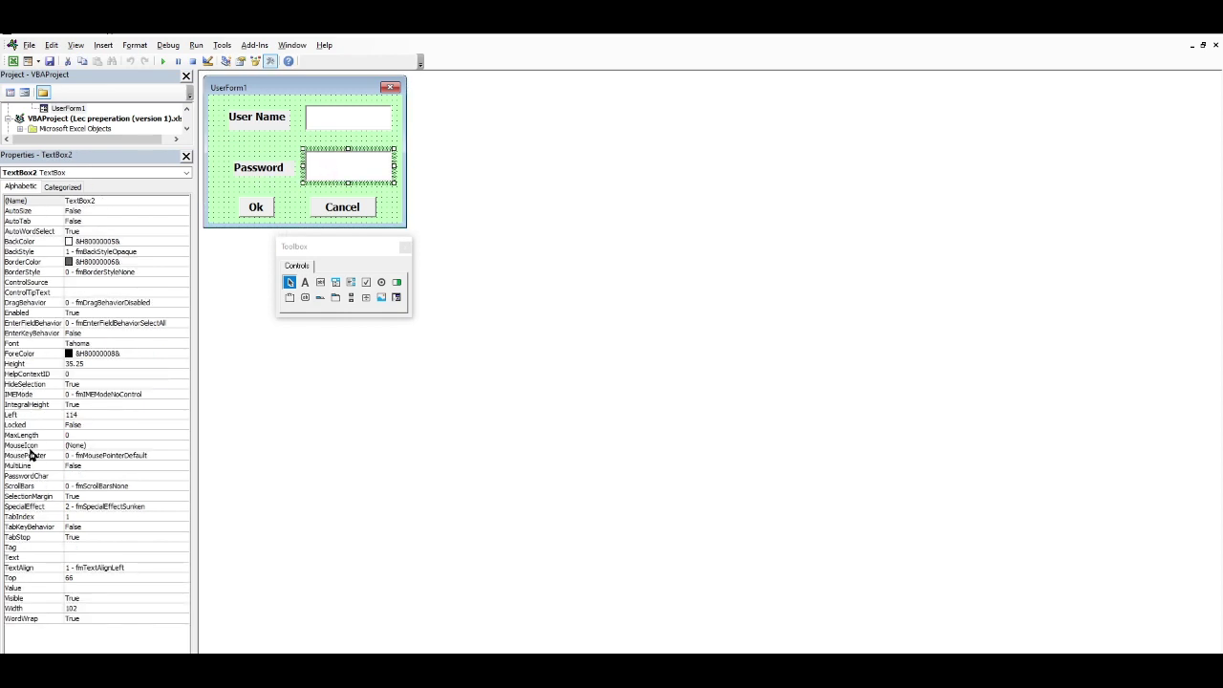
left_click(73, 476)
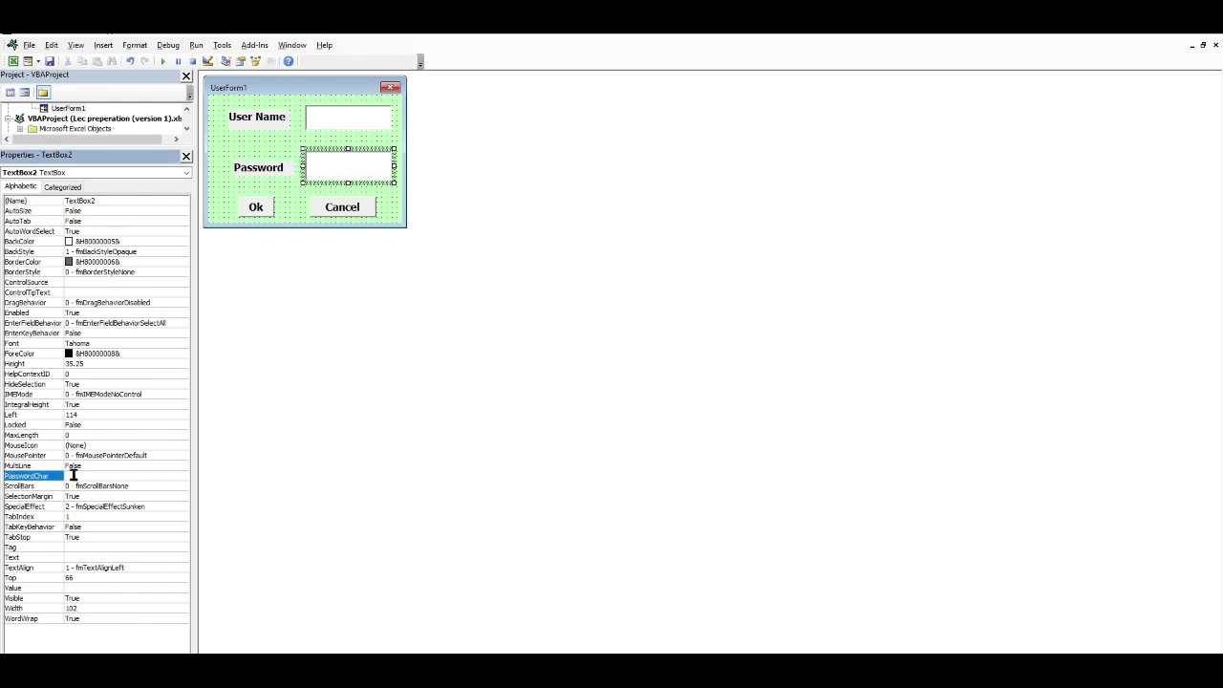
left_click(76, 475)
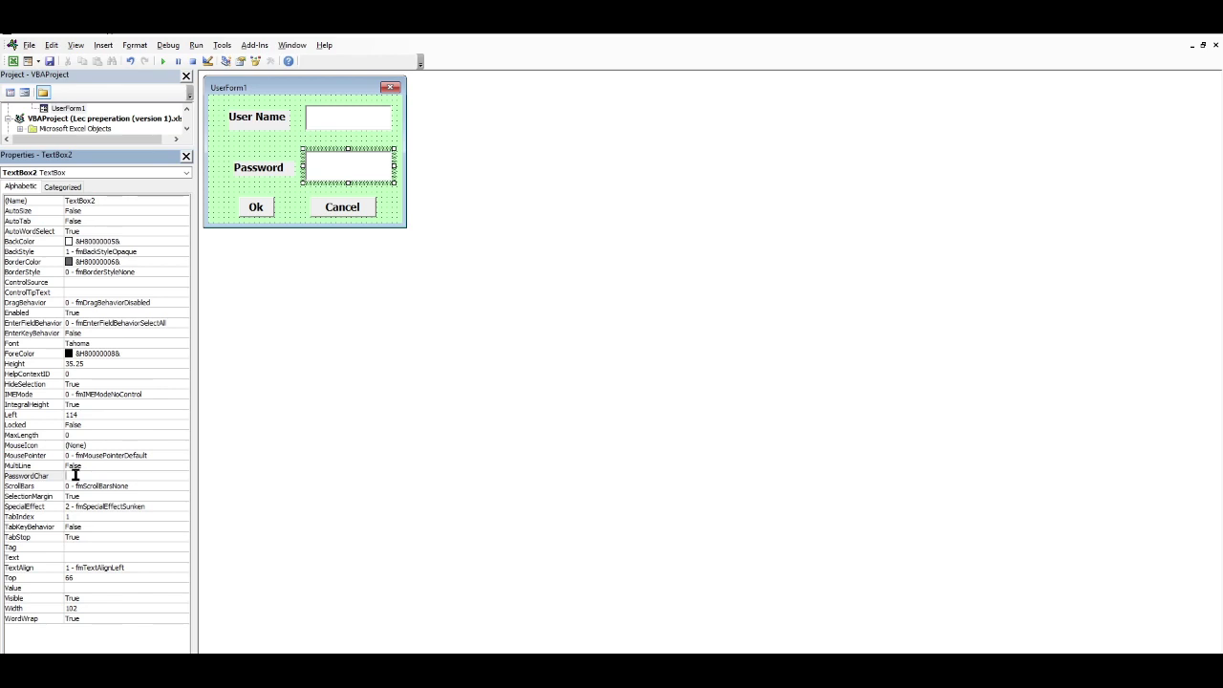
type("*")
Run the login form and enter user name 'hahahahah' and a masked password
left_click(164, 61)
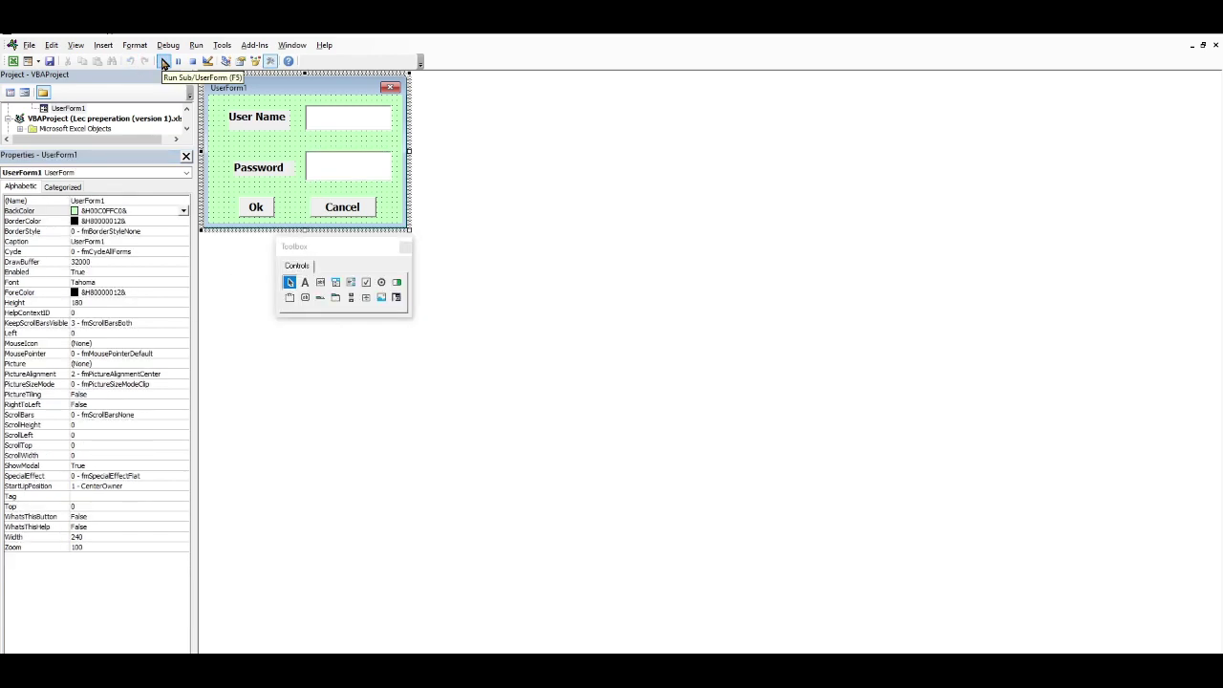
left_click(164, 62)
left_click(630, 368)
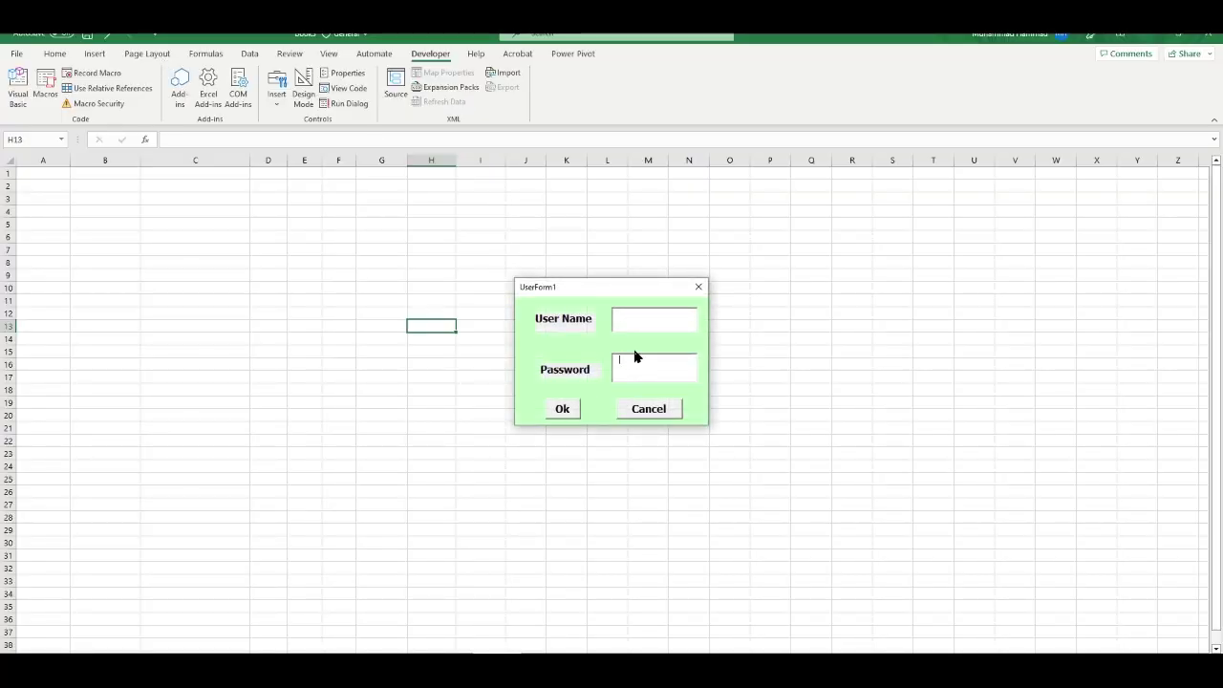
left_click(635, 323)
type("hahahahah")
left_click(671, 365)
type("hahah")
type("ahahahahahahahah")
Submit the login details with Ok several times, then close the running form
left_click(557, 411)
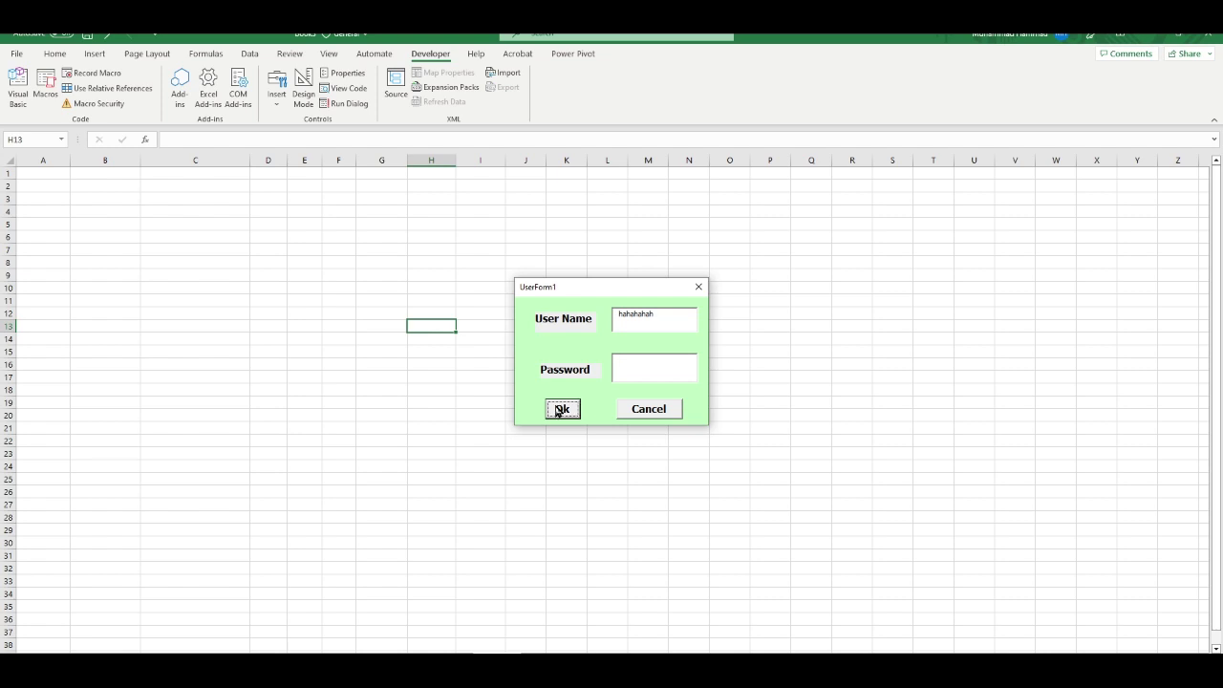
left_click(623, 413)
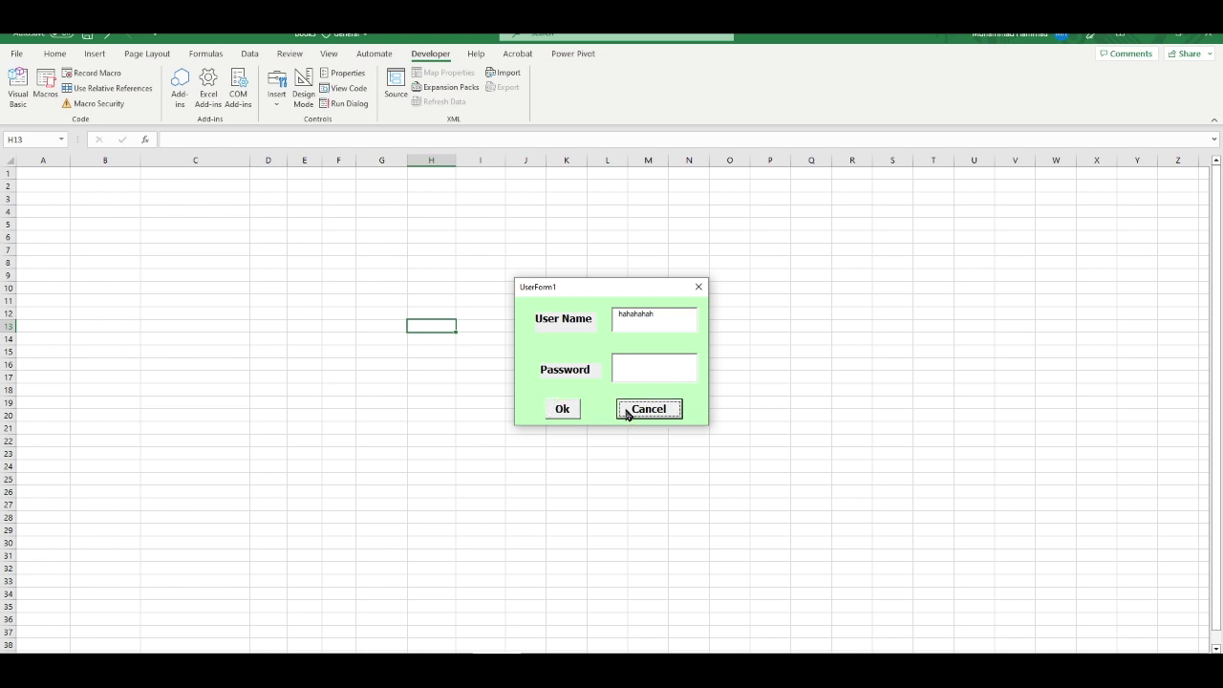
left_click(576, 411)
left_click(565, 409)
left_click(570, 410)
left_click(650, 371)
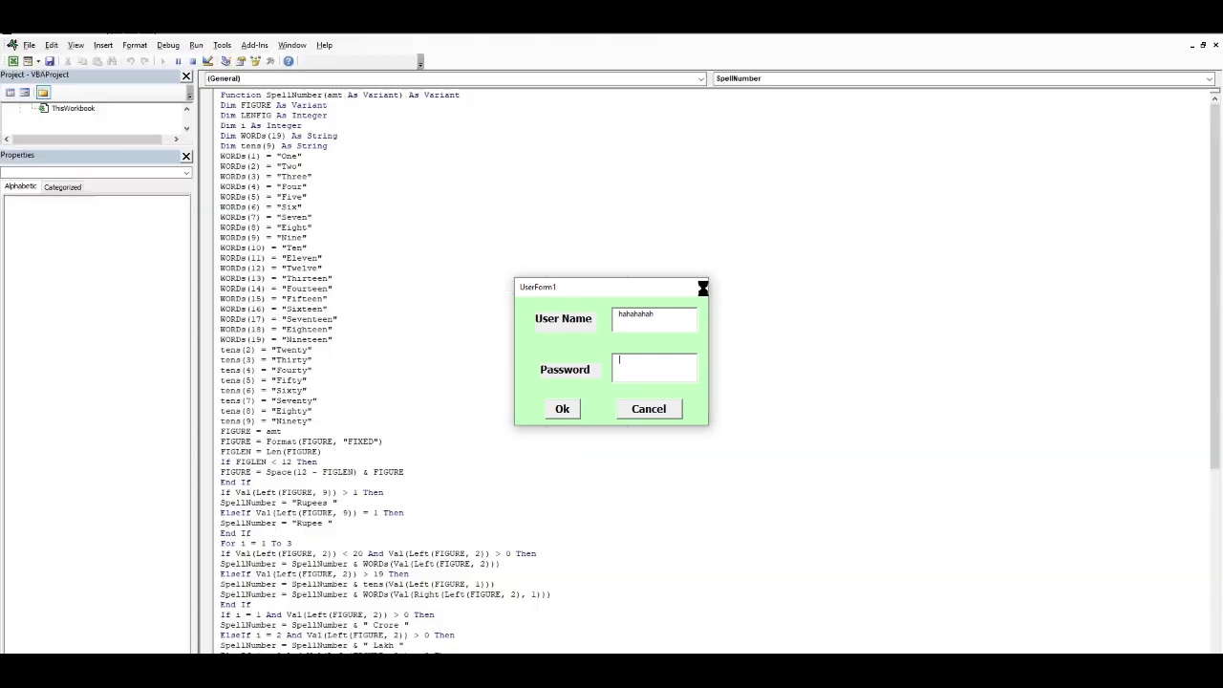
left_click(700, 286)
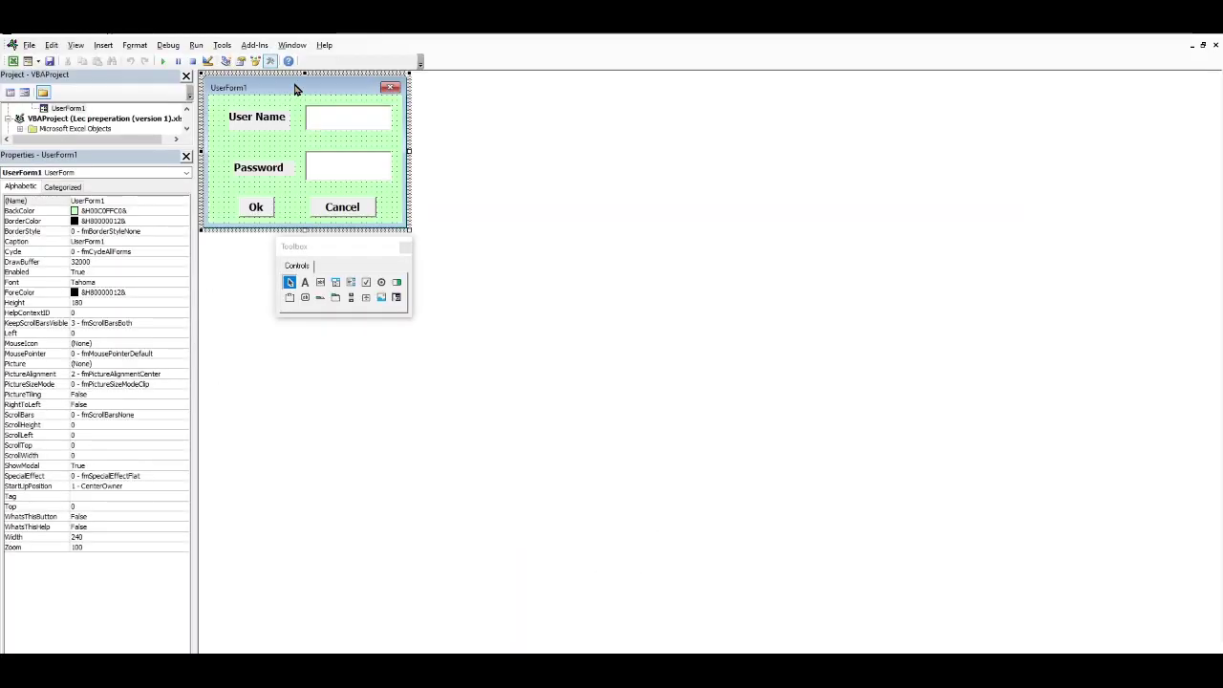
Delete the empty Label1_Click procedure and write User Name = UserForm1.TextBox1.Value in the Ok code
double_click(256, 208)
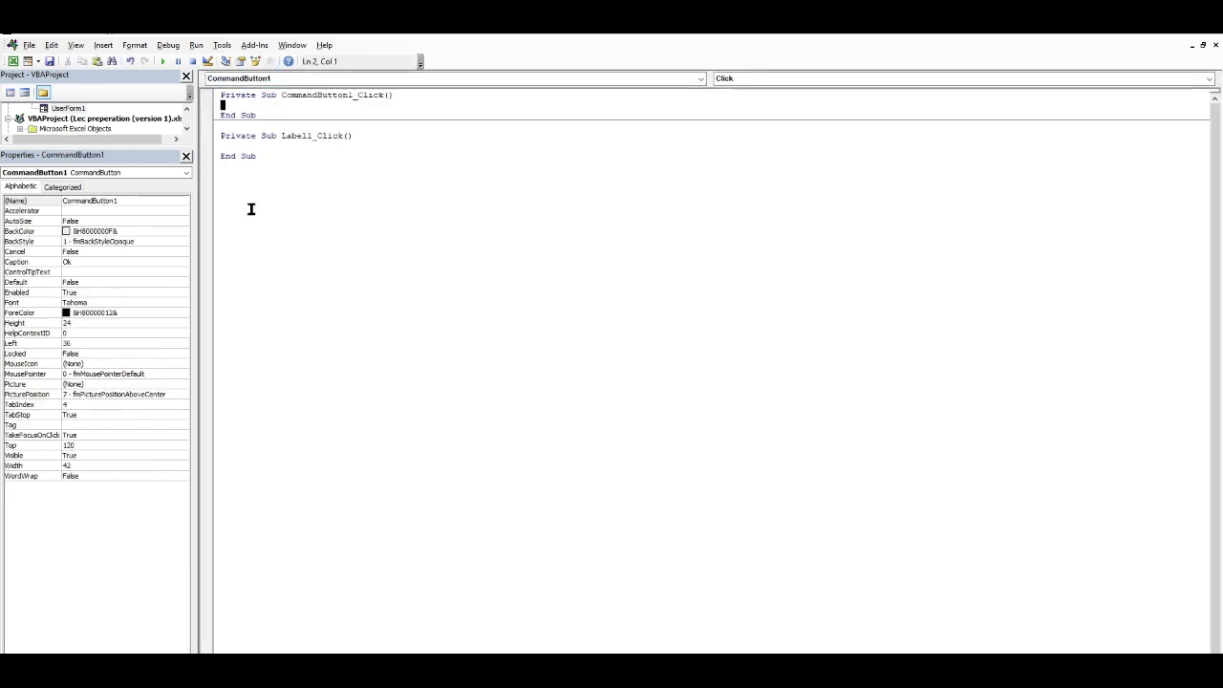
left_click_drag(256, 156, 224, 141)
key("Delete")
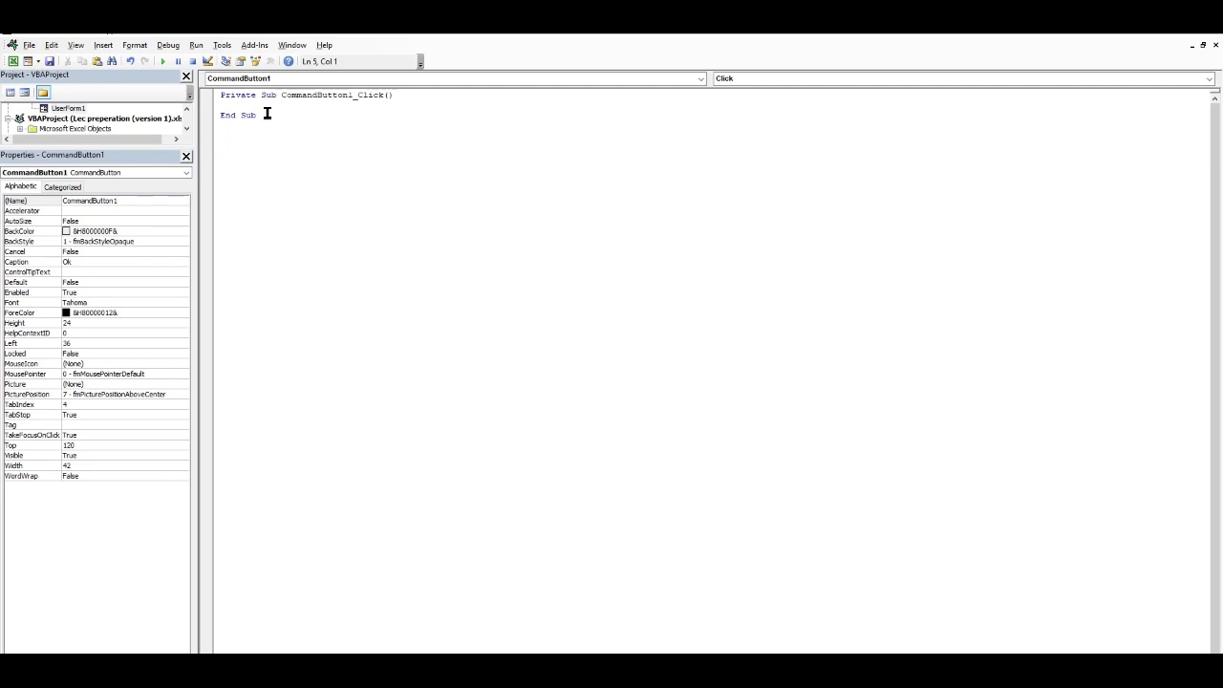
left_click(264, 106)
type("User ")
type("Nae")
key("BackSpace")
type("me ")
type("=")
type("User")
type("For")
type("m1")
type(".Text")
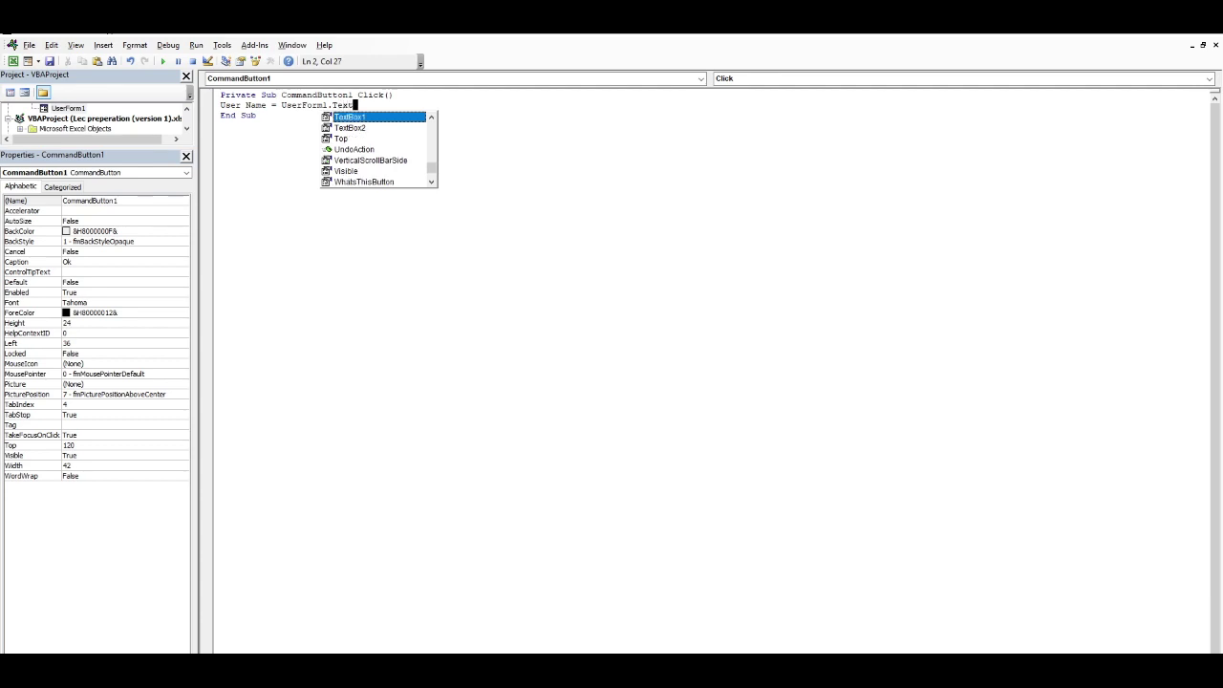
type("Box")
key("space")
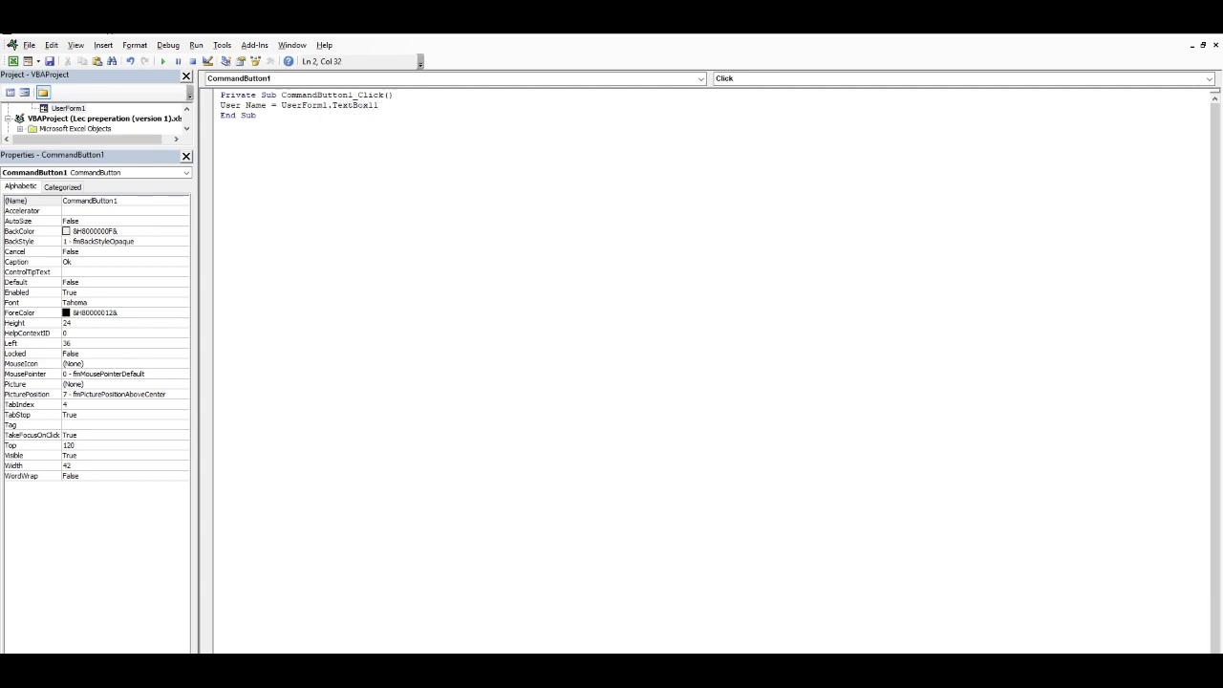
key("BackSpace")
type(".")
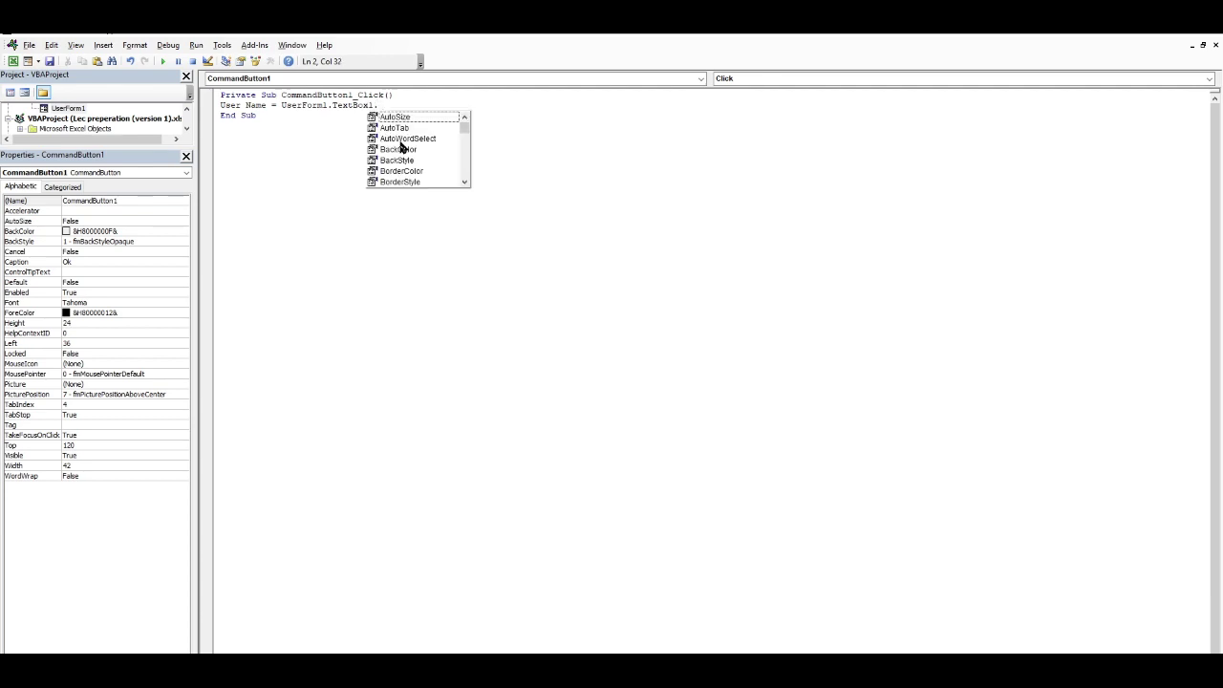
type("v")
key("Tab")
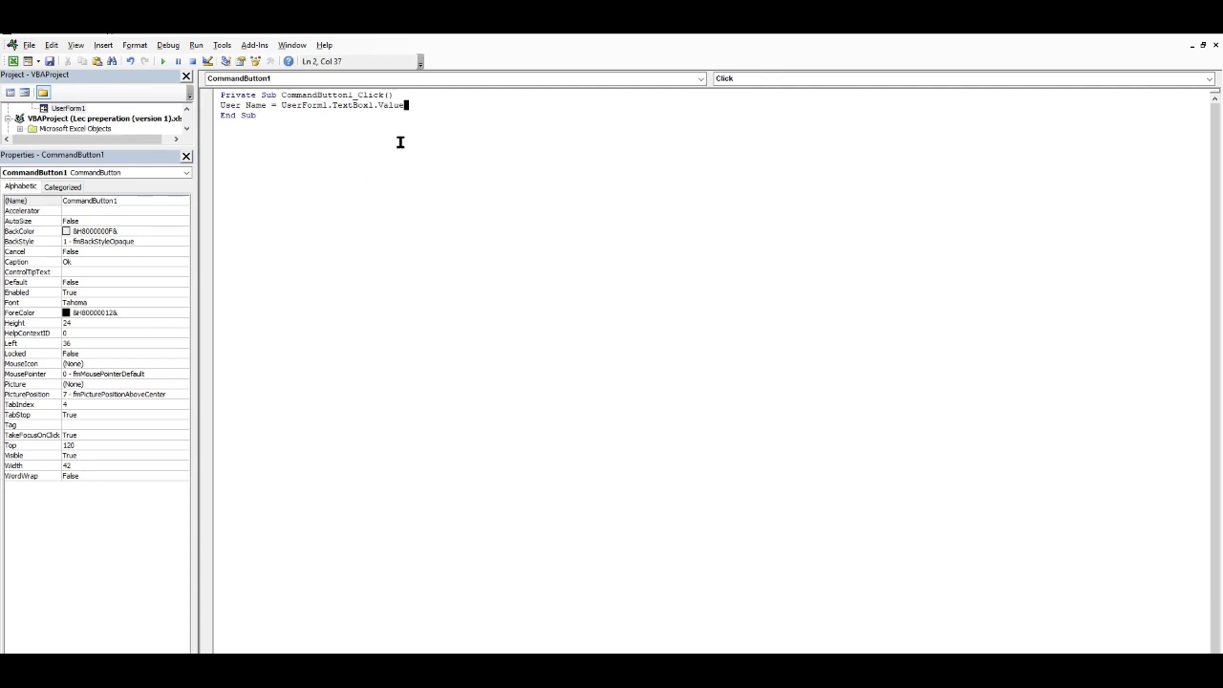
Add Password = UserForm1.TextBox2.Value and type If UserName <>"" And Password <>"" Then
key("Return")
type("P")
type("assw")
key("BackSpace")
type("w")
type("ord")
type(" = ")
type("User")
type("Form1")
type(".Text")
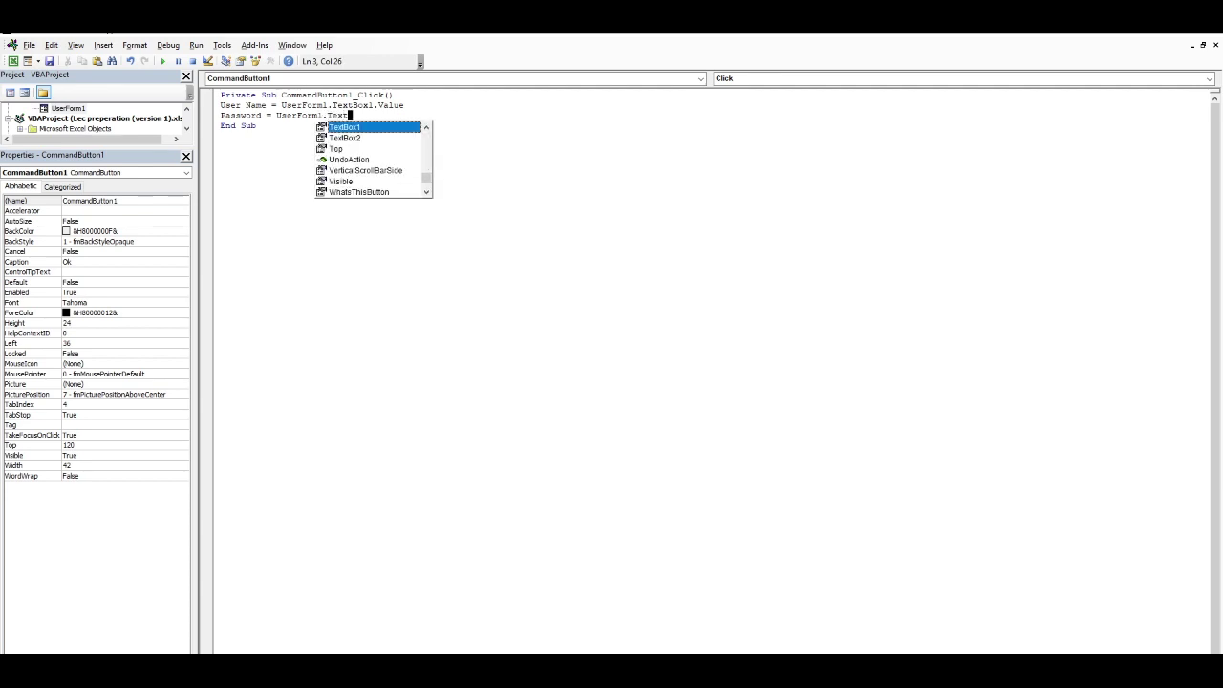
type("Box")
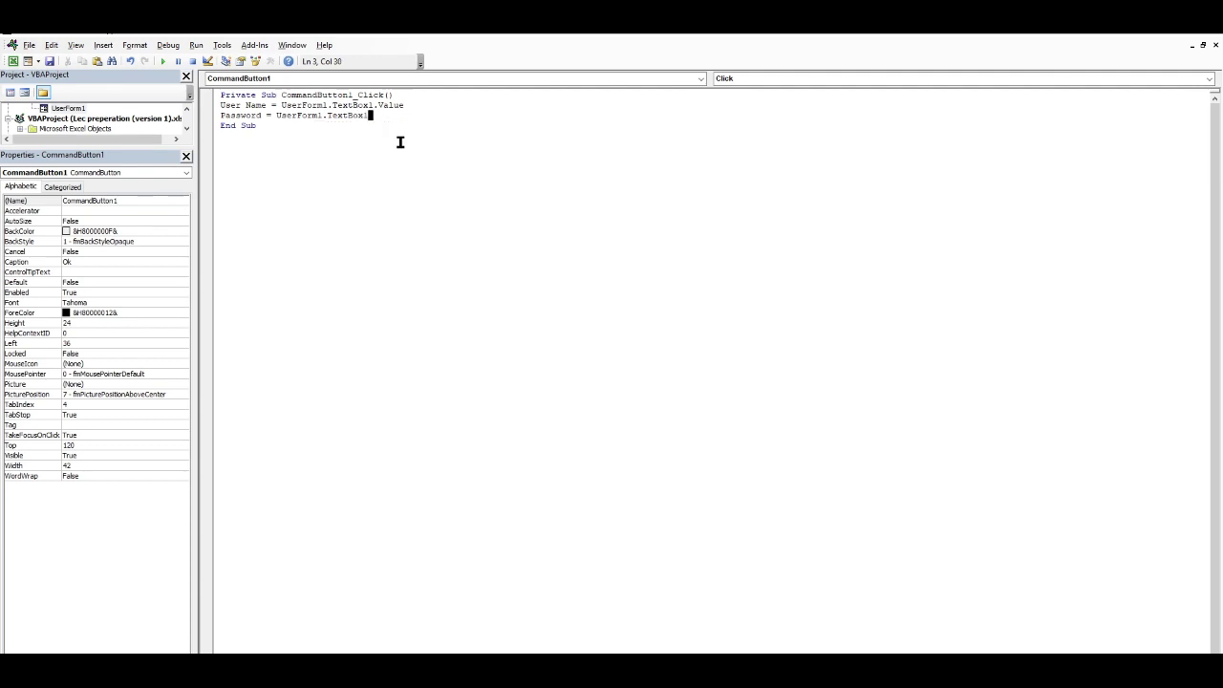
type("2")
type(".")
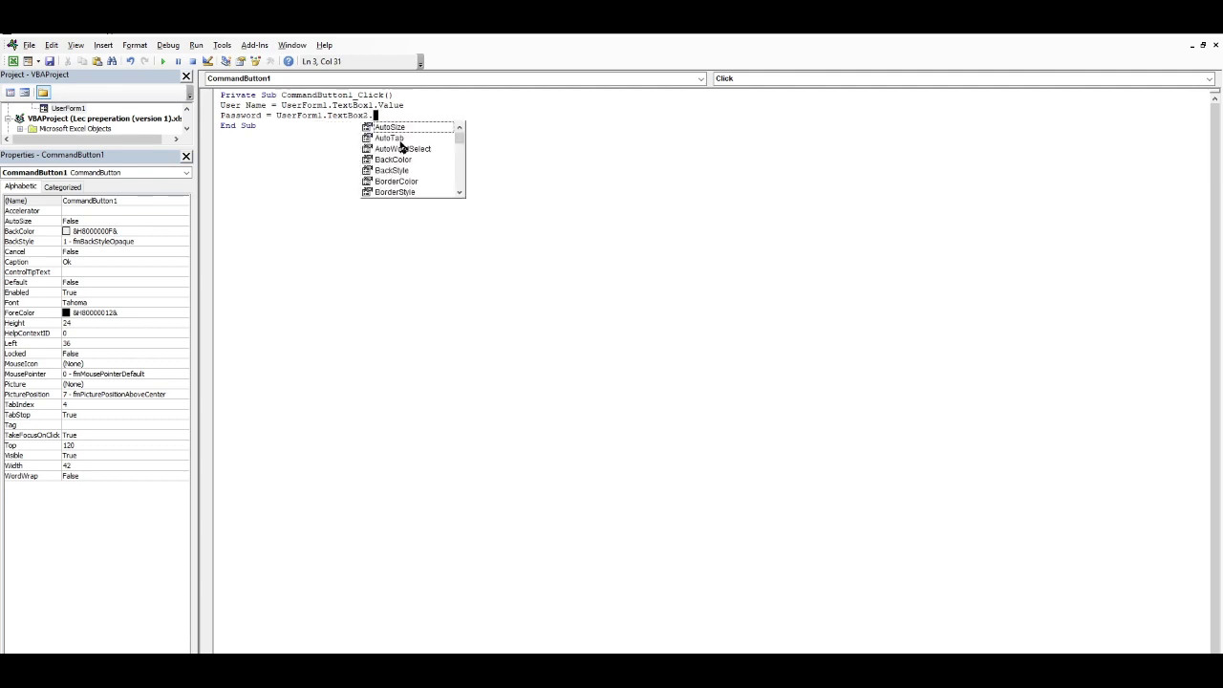
type("v")
key("Tab")
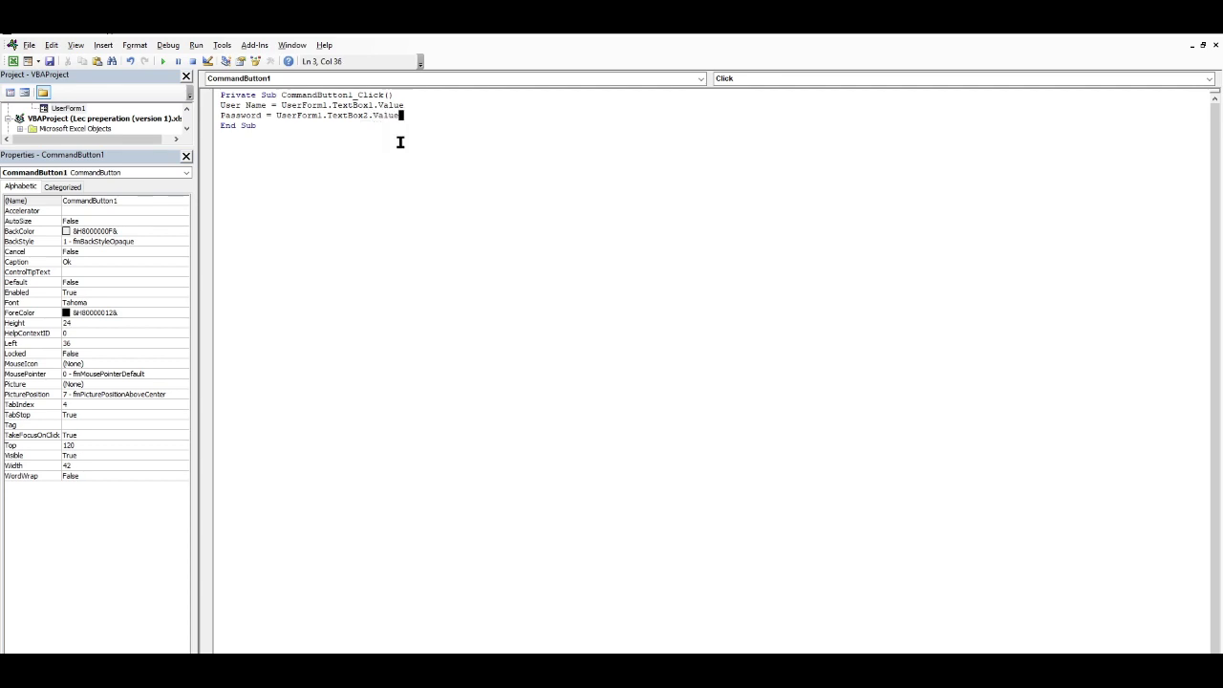
key("Return")
key("Return")
type("If ")
type("Us")
type("erName")
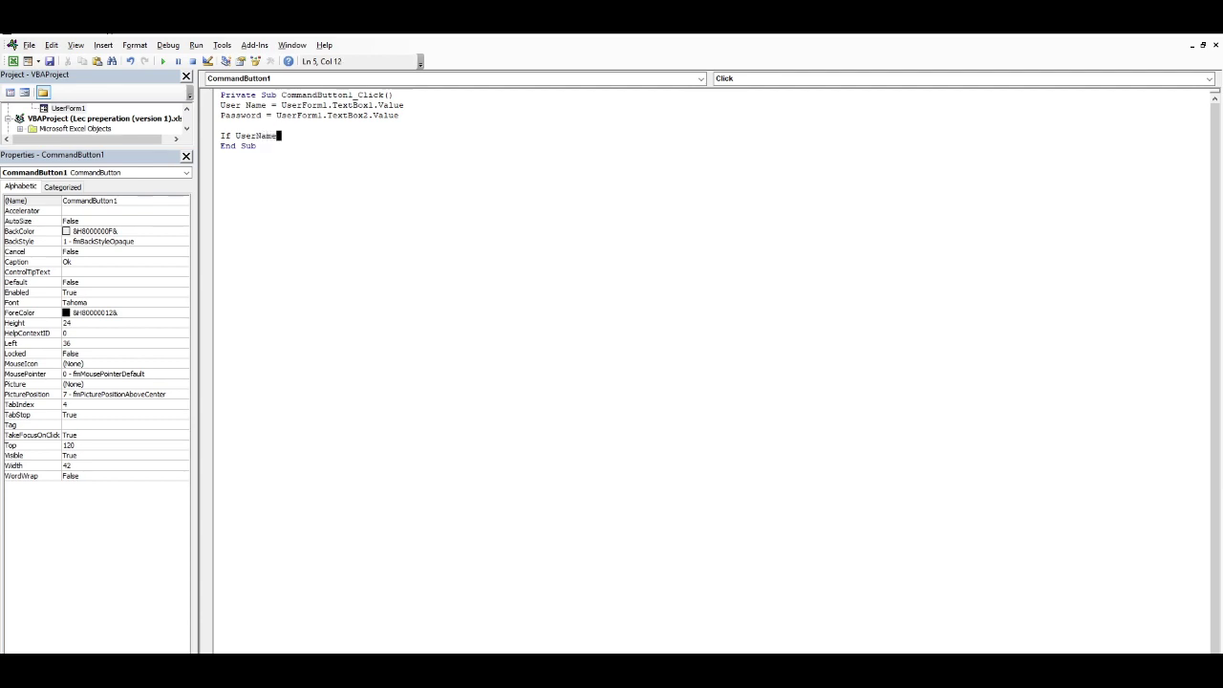
type(" <")
type(">\"\"")
type(" An")
type("d ")
type("Pass")
type("word ")
type("<>\"\"")
type(" Th")
type("en")
Add an indented MsgBox "Login Success" line inside the If block
key("Return")
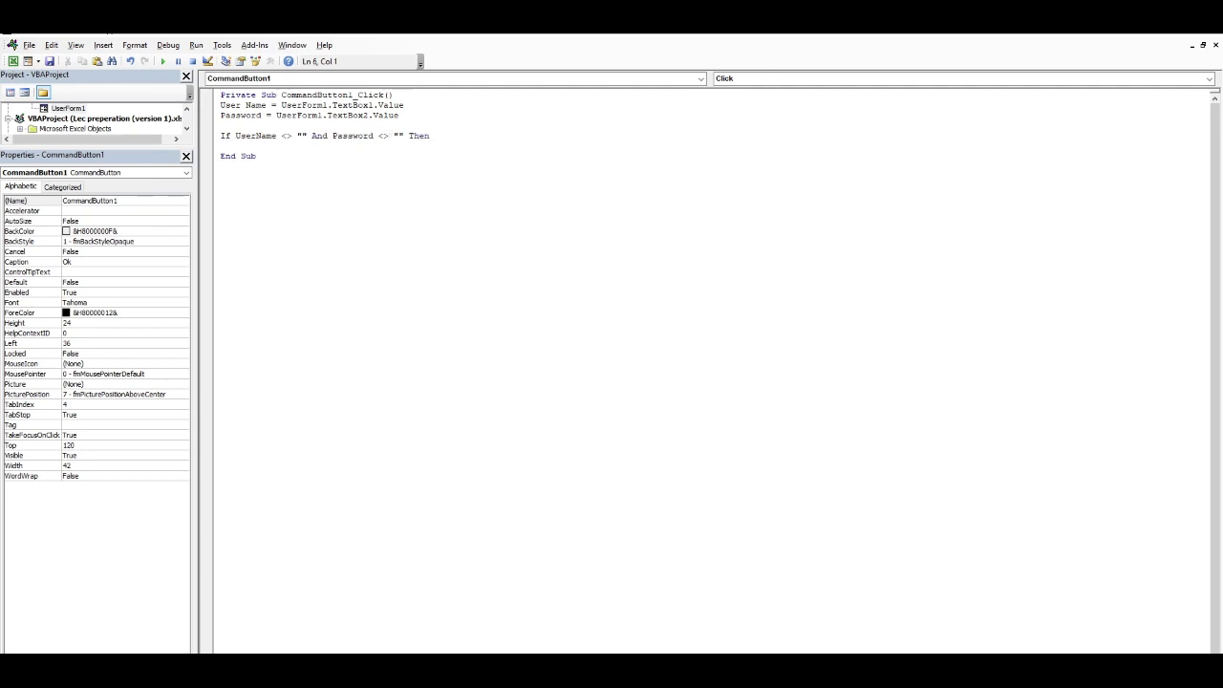
key("Tab")
type("Msg")
type("Bo")
type("x ")
type("\"Lo")
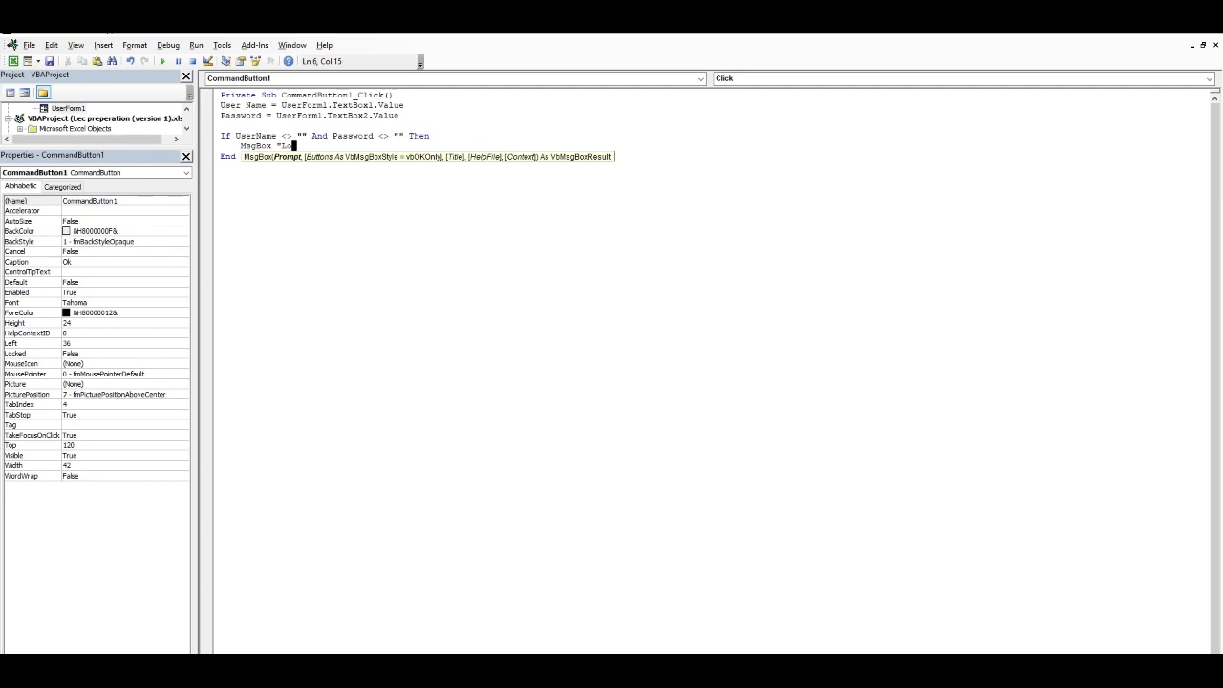
type("ging")
key("BackSpace")
key("BackSpace")
type("n ")
type("Succe")
type("ss\"")
key("Return")
type("U")
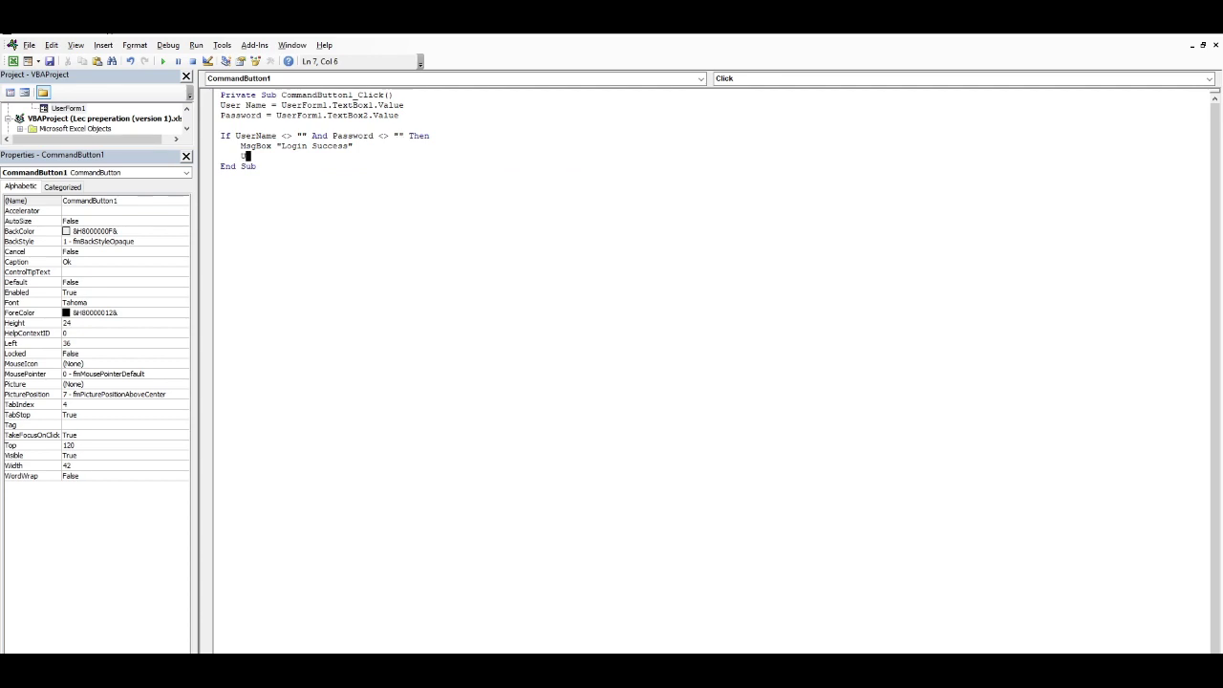
type("ser")
Add a UserForm1.Hide statement after the success message
key("BackSpace")
key("BackSpace")
key("BackSpace")
key("BackSpace")
type("User")
type("F")
type("orm")
type("1")
type(".")
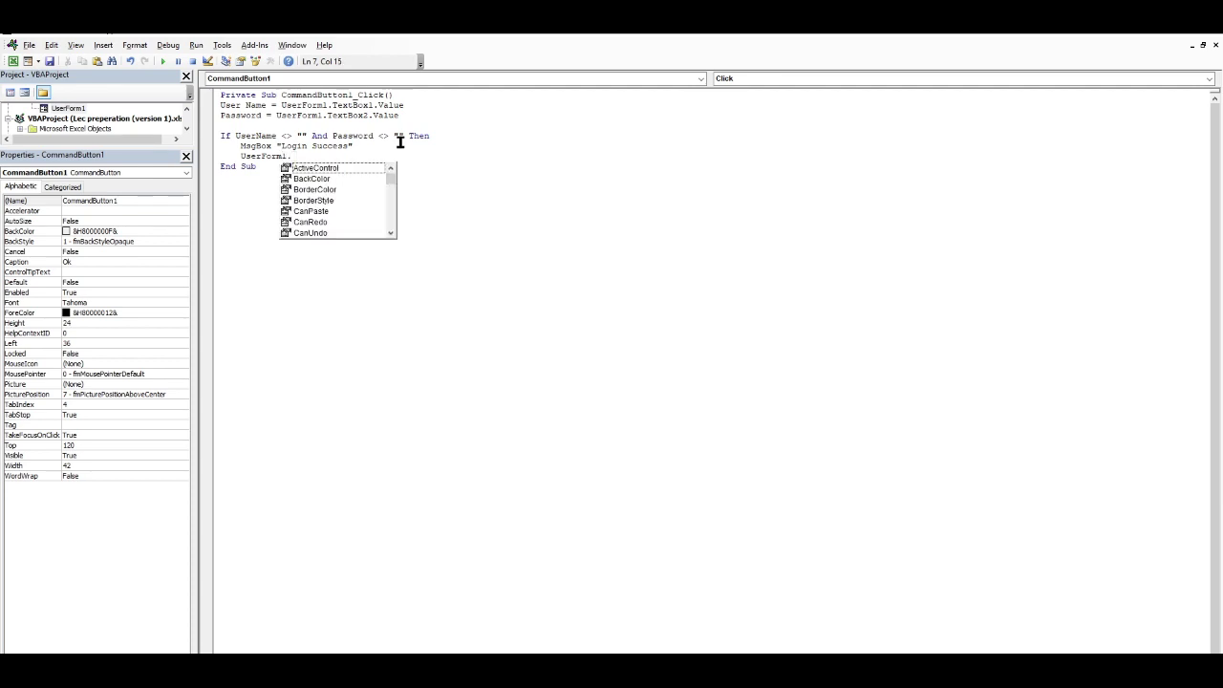
type("H")
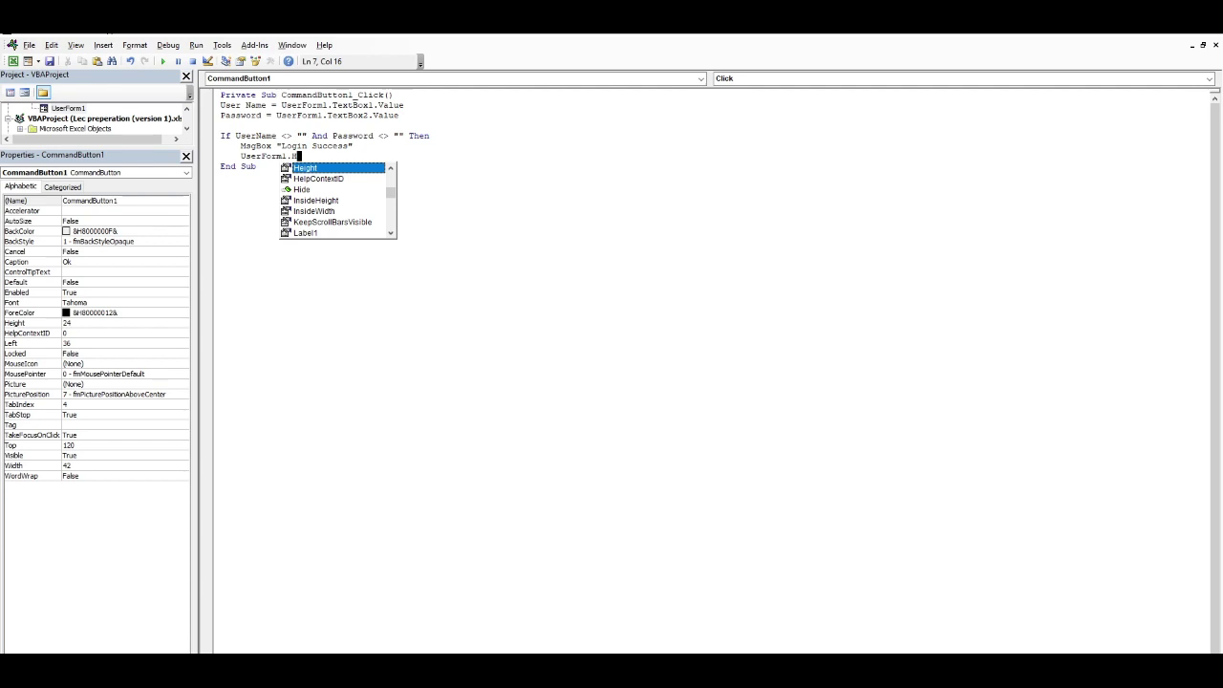
key("Left")
key("Left")
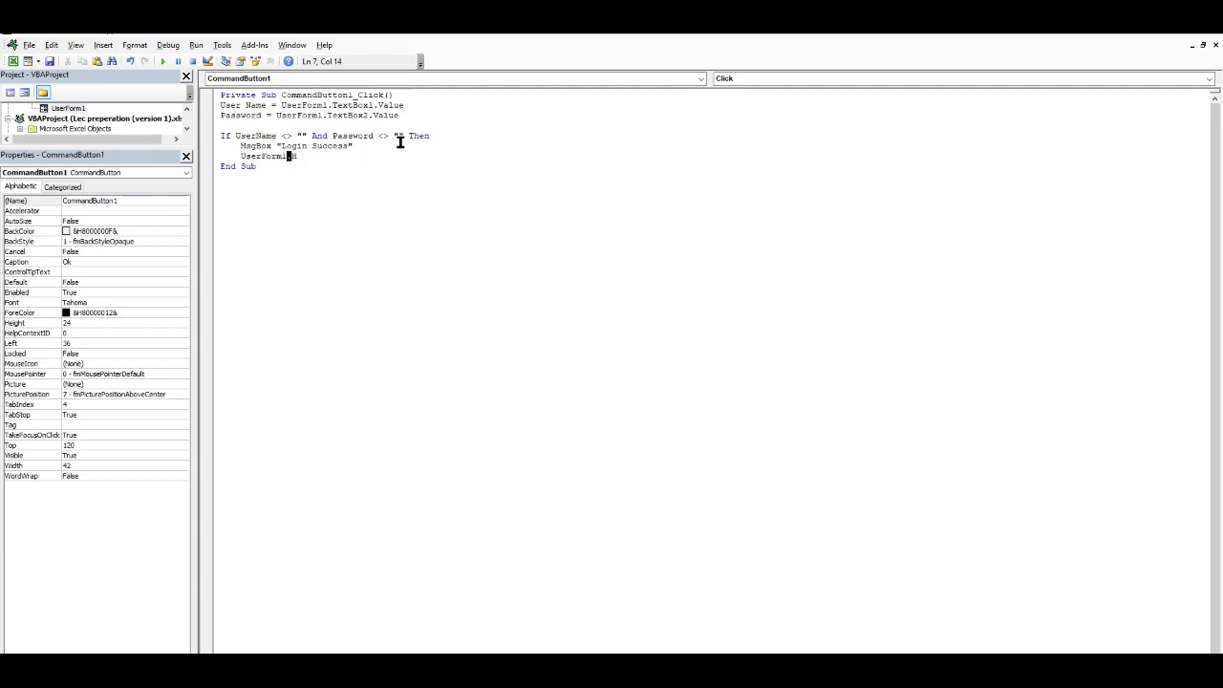
key("Delete")
key("Delete")
key("BackSpace")
type("1")
key("Delete")
type("1")
type(".")
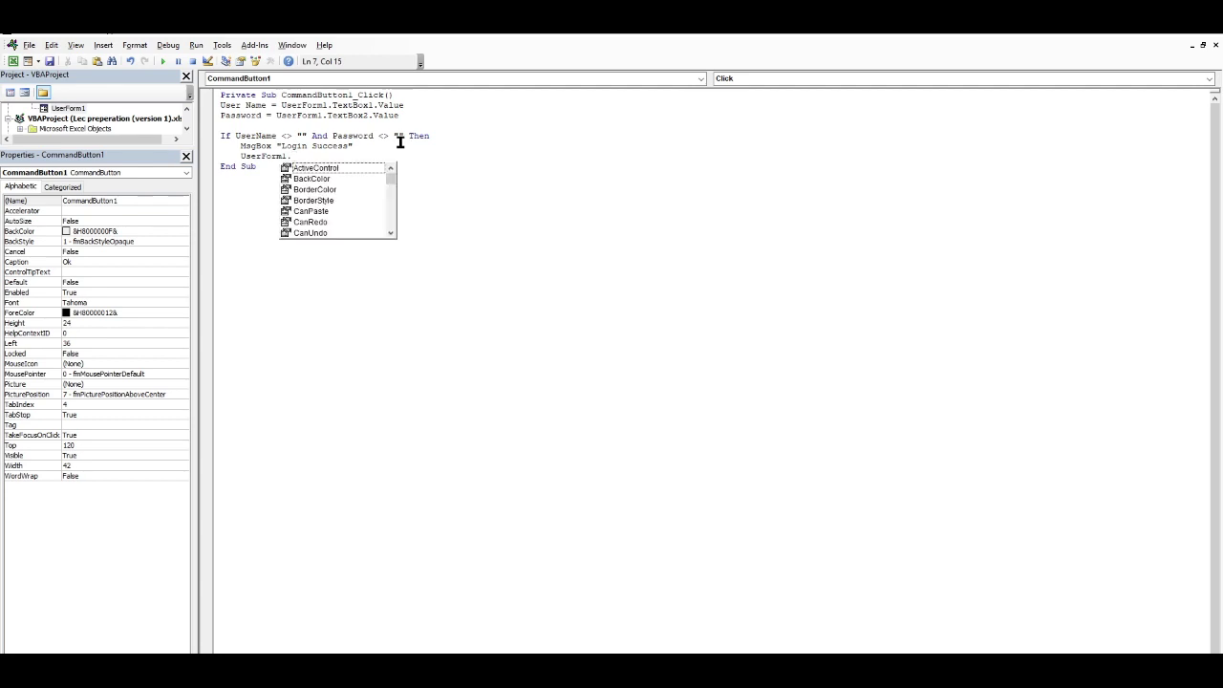
type("Hide")
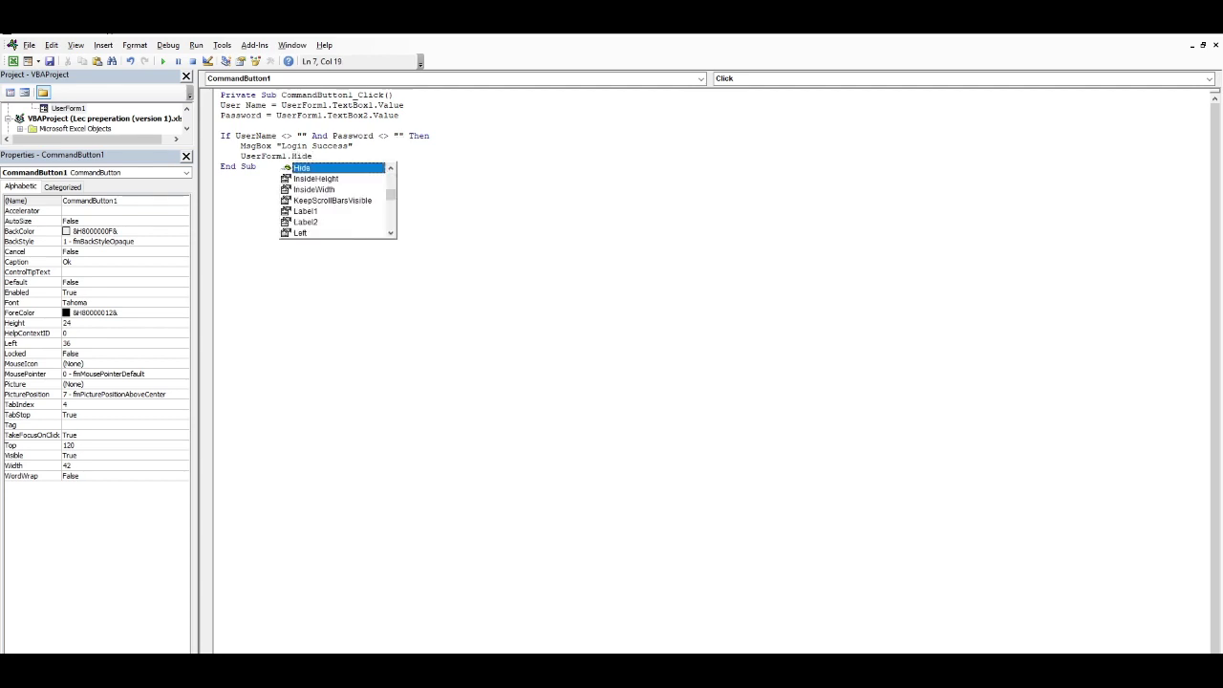
key("Escape")
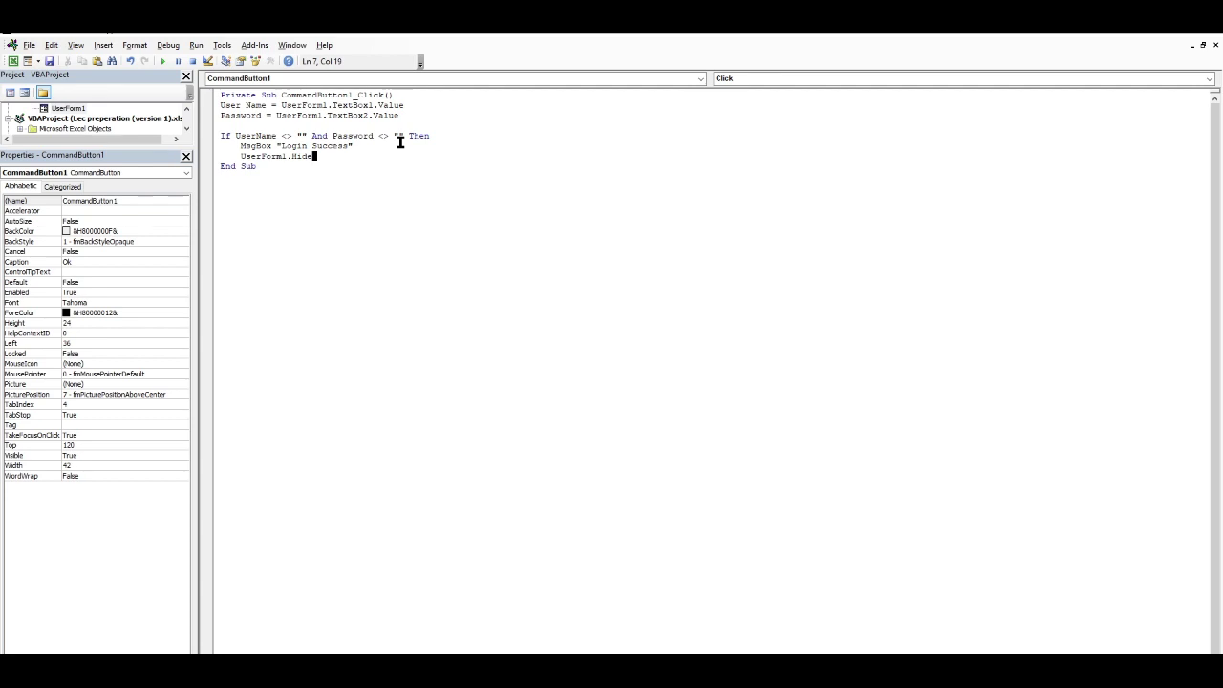
key("Return")
key("Return")
Add Else MsgBox "Kindly enter the valid data" and close the block with End If
type("Else ")
type("MsgB")
type("ox")
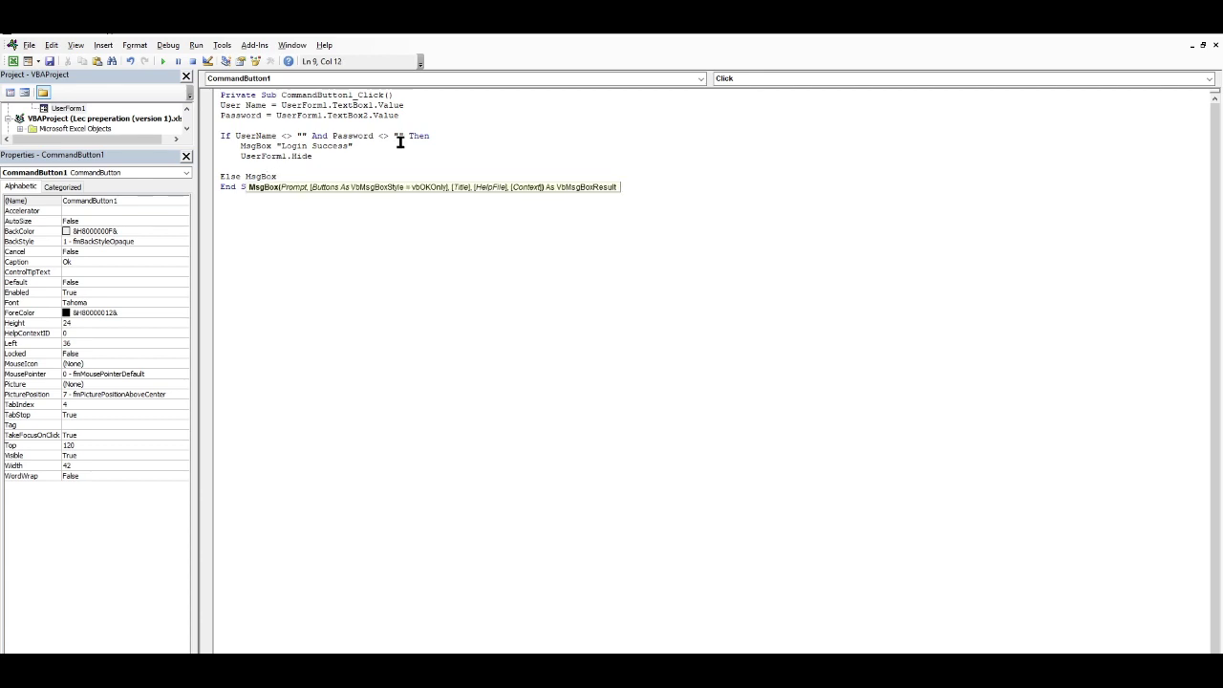
type(" \"")
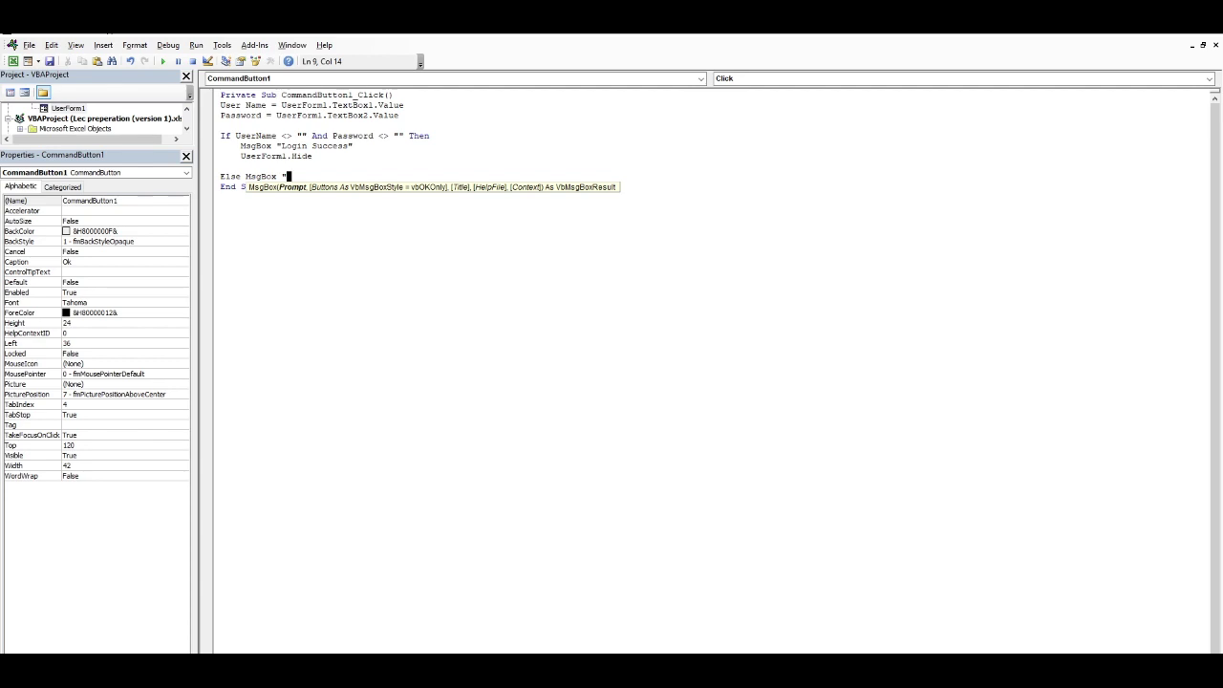
type("Kindly ")
type("enter th")
type("e valid ")
type("data")
type("\"")
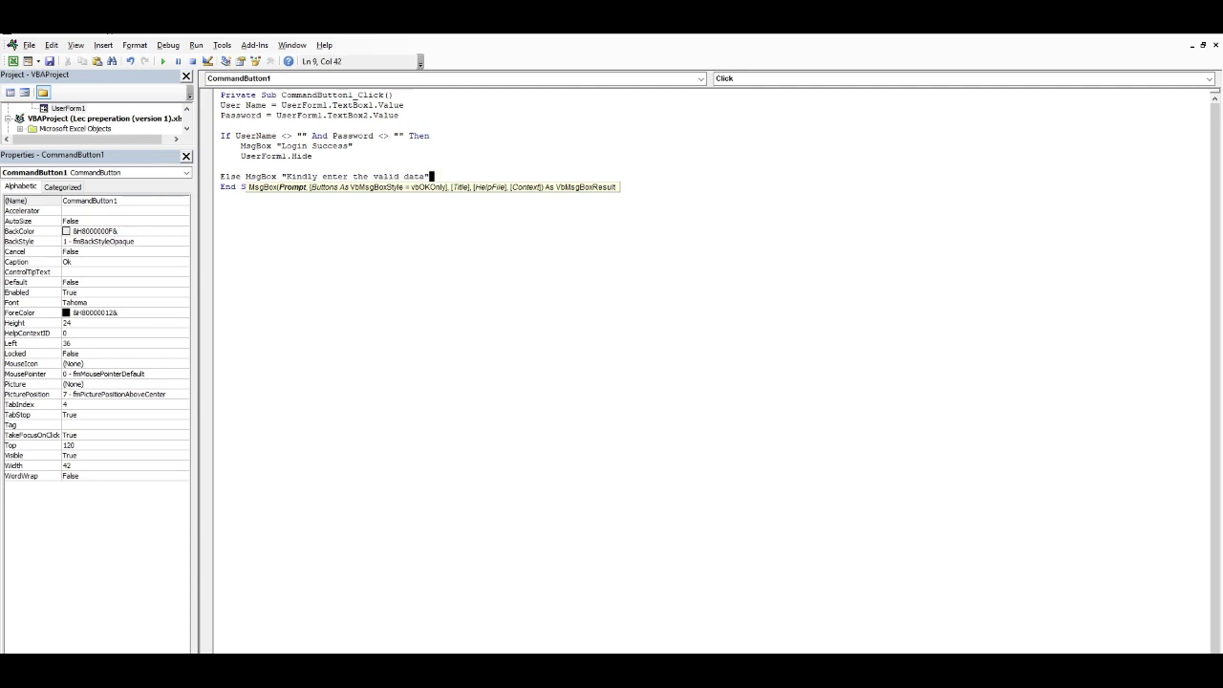
key("Return")
key("Return")
type("End If")
key("Return")
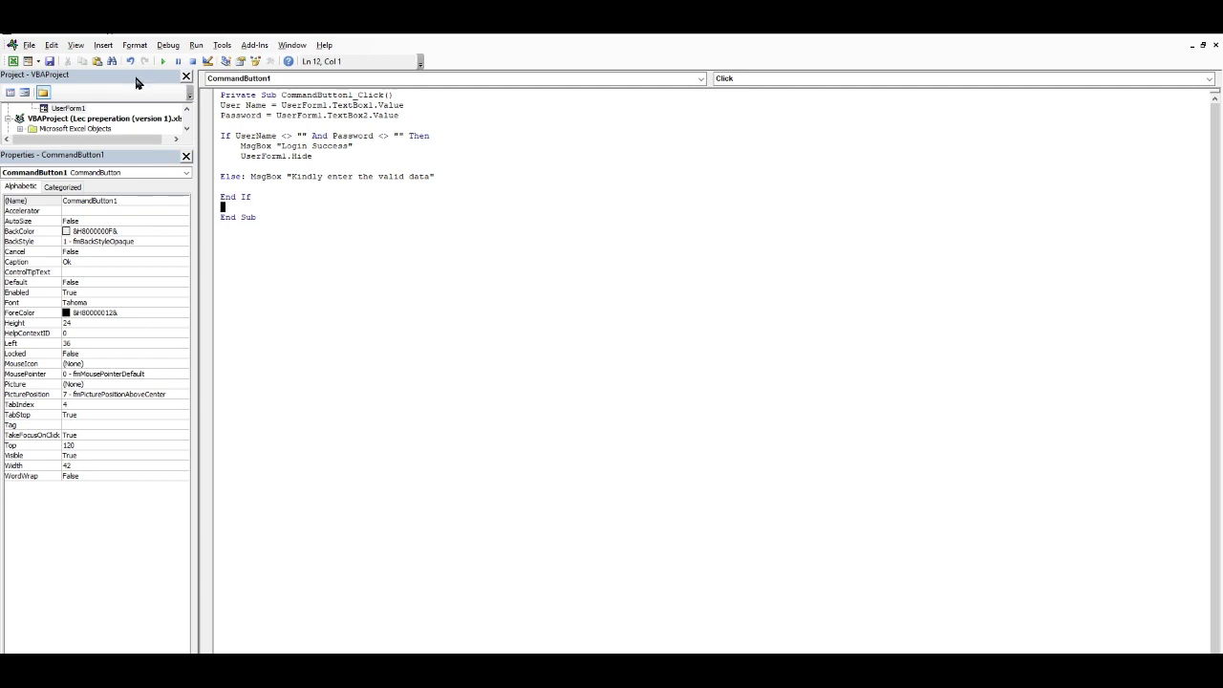
Run the green form, enter a masked password, and press Ok to get the Login Success message
left_click(163, 62)
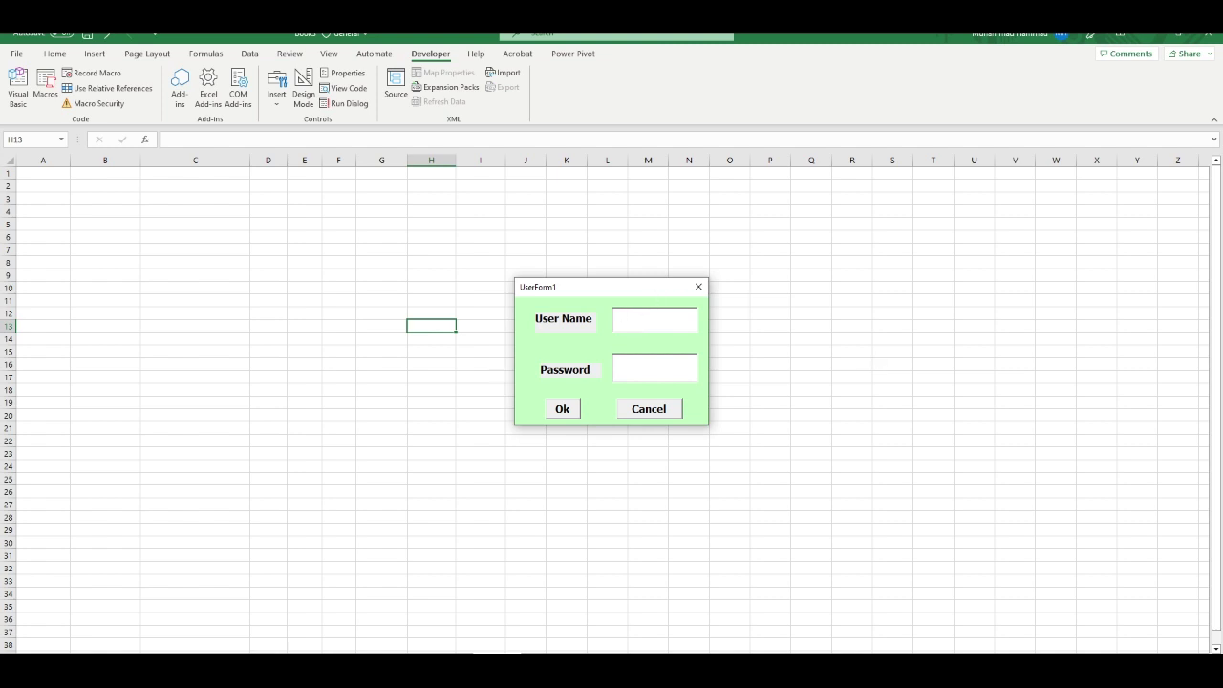
type("hananah")
type("nahnah")
type("hananahnahnah")
key("Tab")
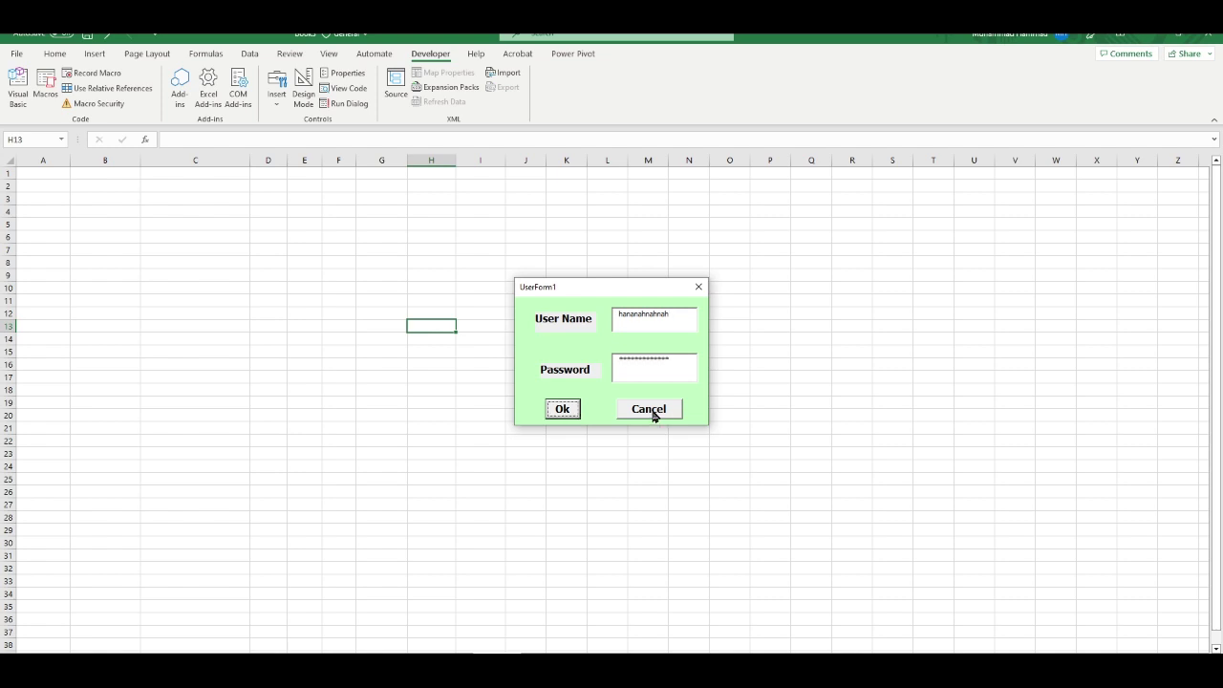
left_click(577, 411)
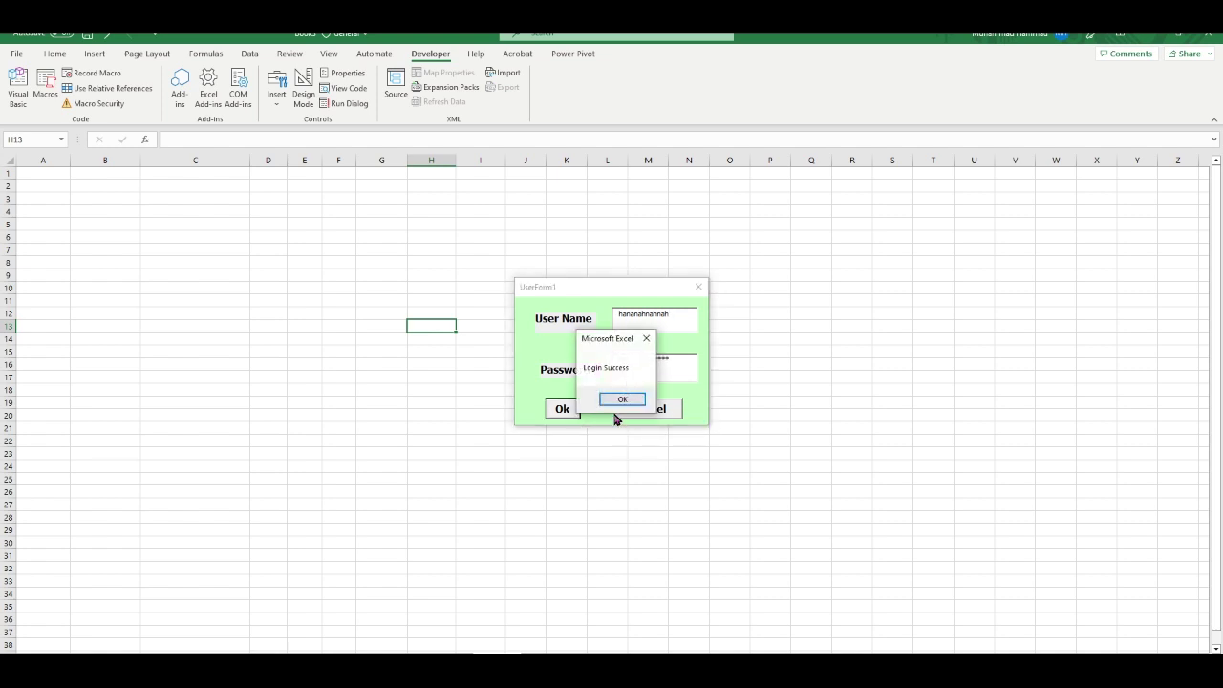